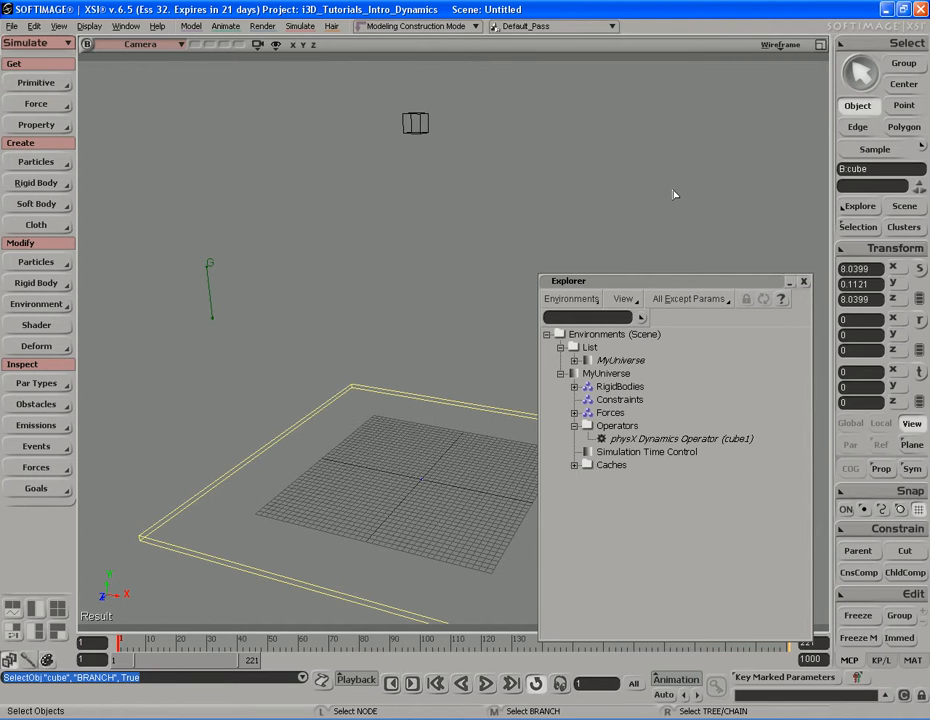
- Open MyUniverse's Simulation Time Control properties and place the property page clear of the falling cube
click(666, 282)
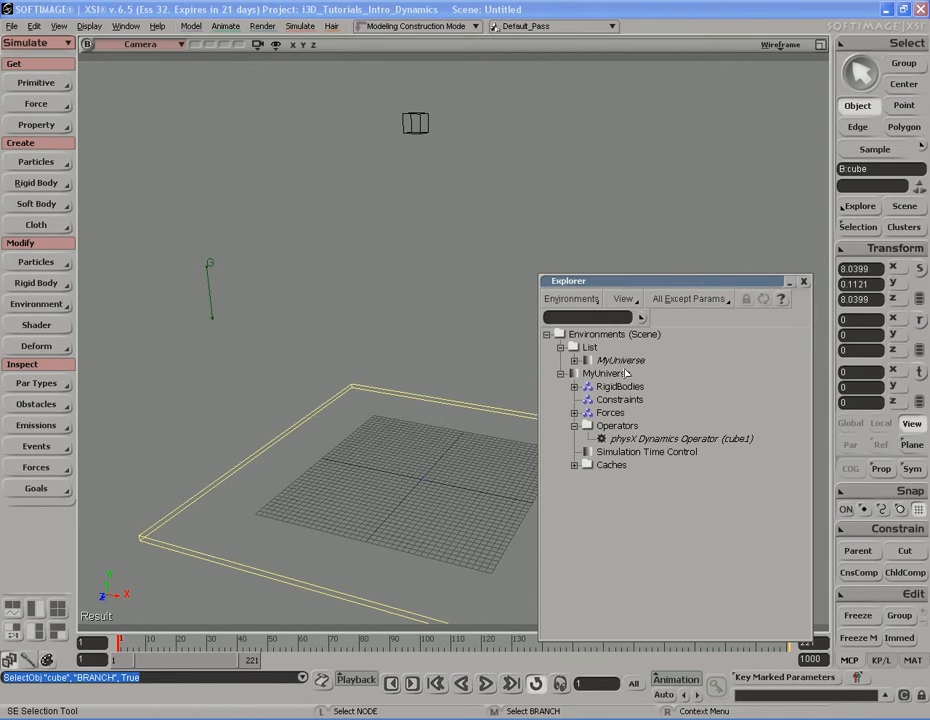
click(616, 452)
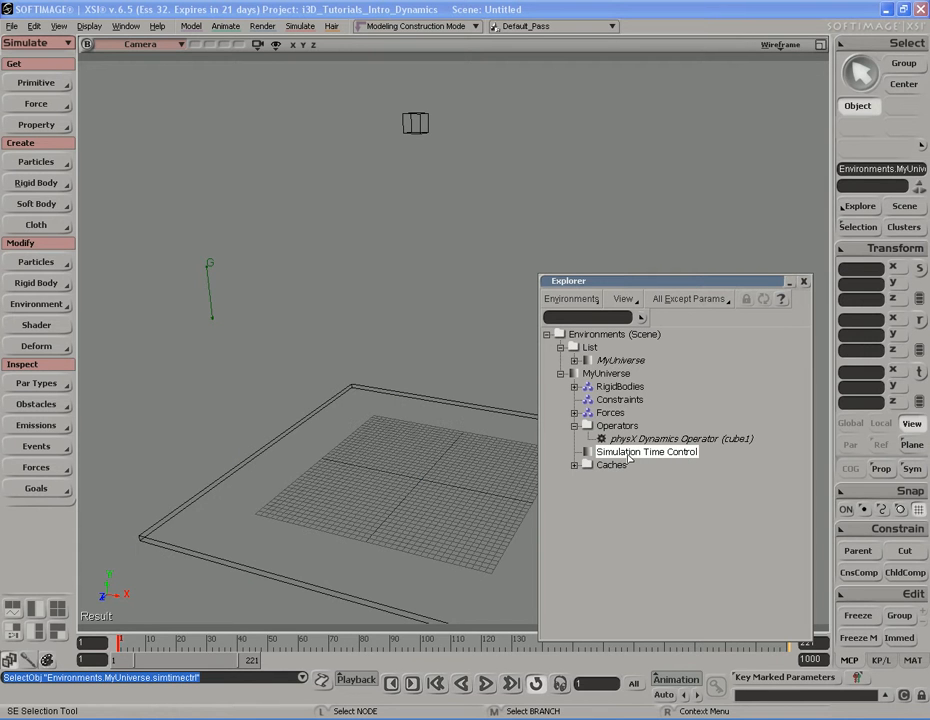
click(589, 452)
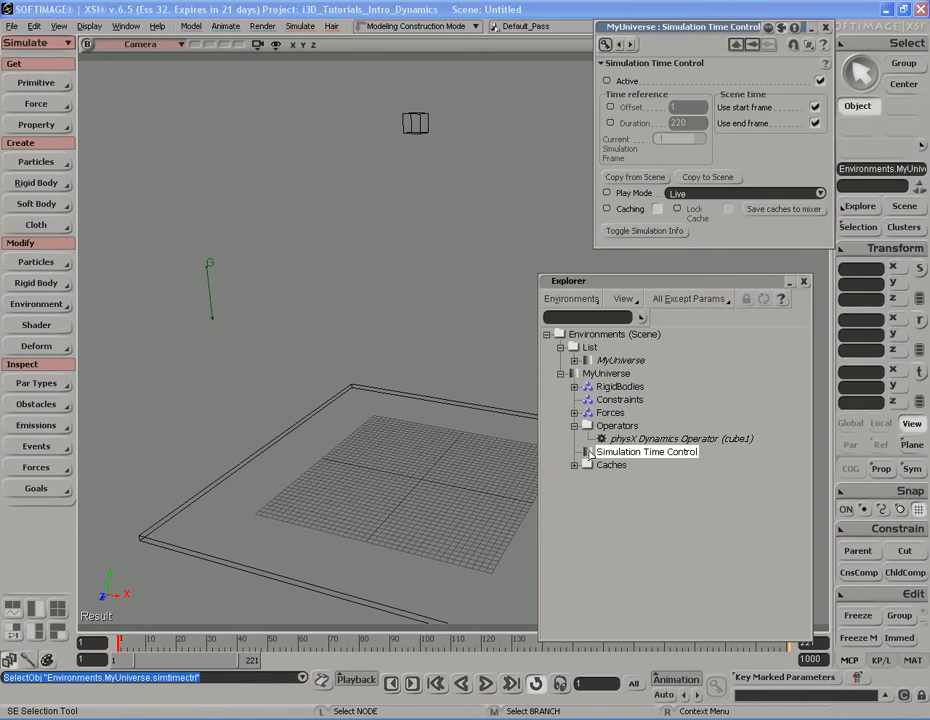
drag(732, 30, 275, 115)
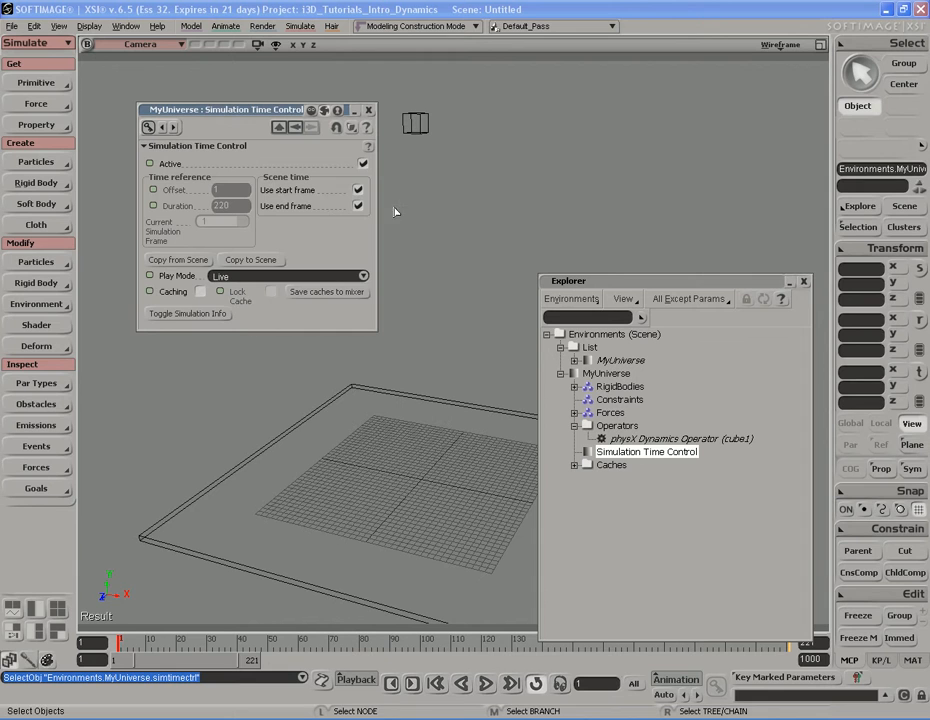
drag(266, 118, 253, 127)
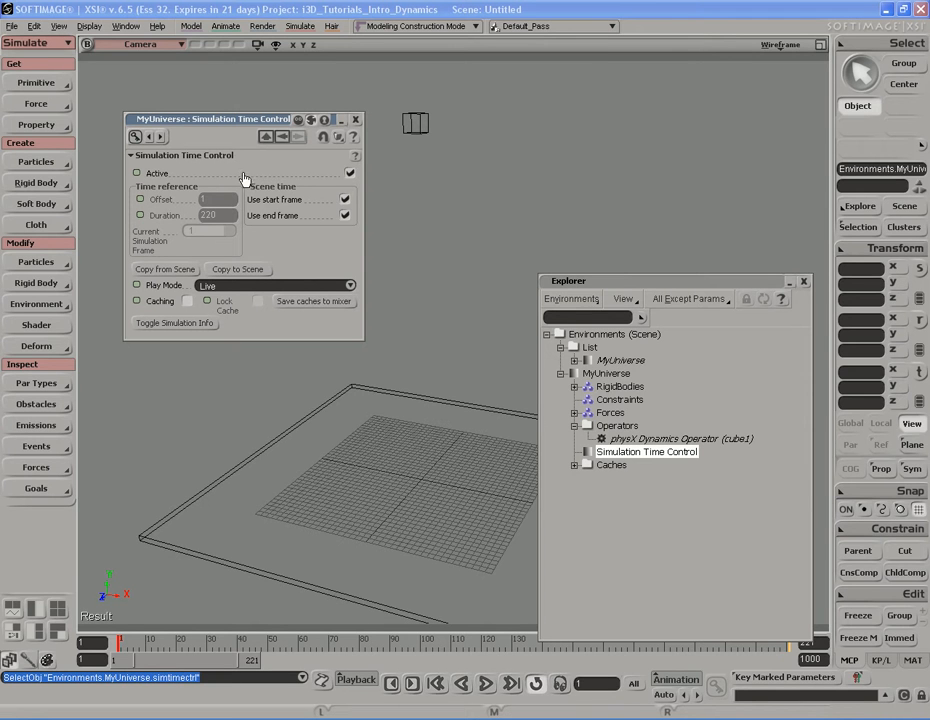
- Play the rigid body simulation, stop it and return to the first frame
click(151, 174)
click(160, 174)
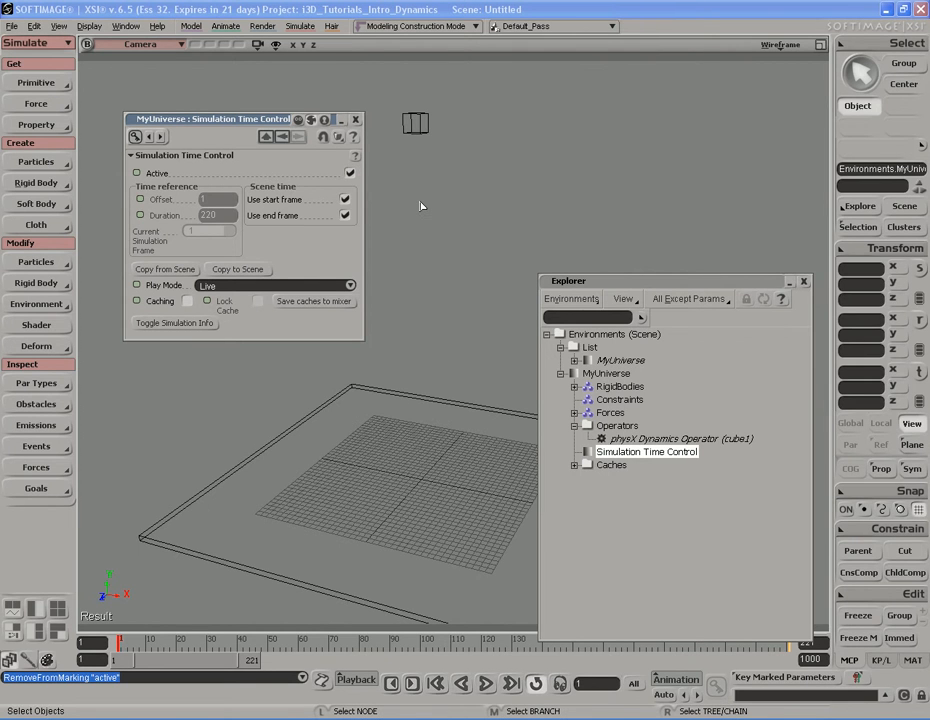
key(Up)
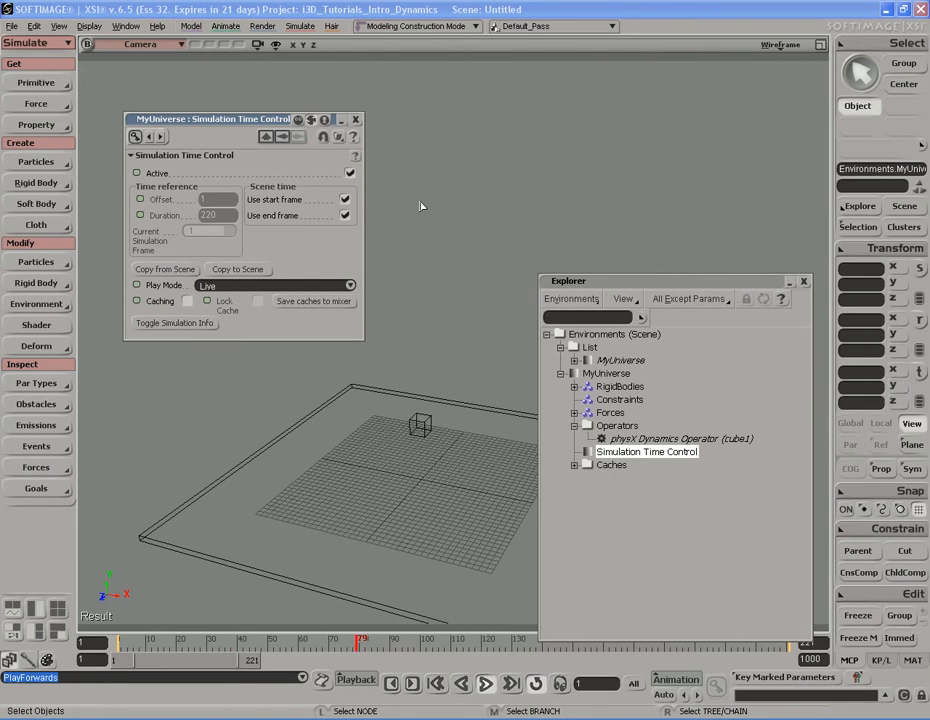
key(Escape)
key(Home)
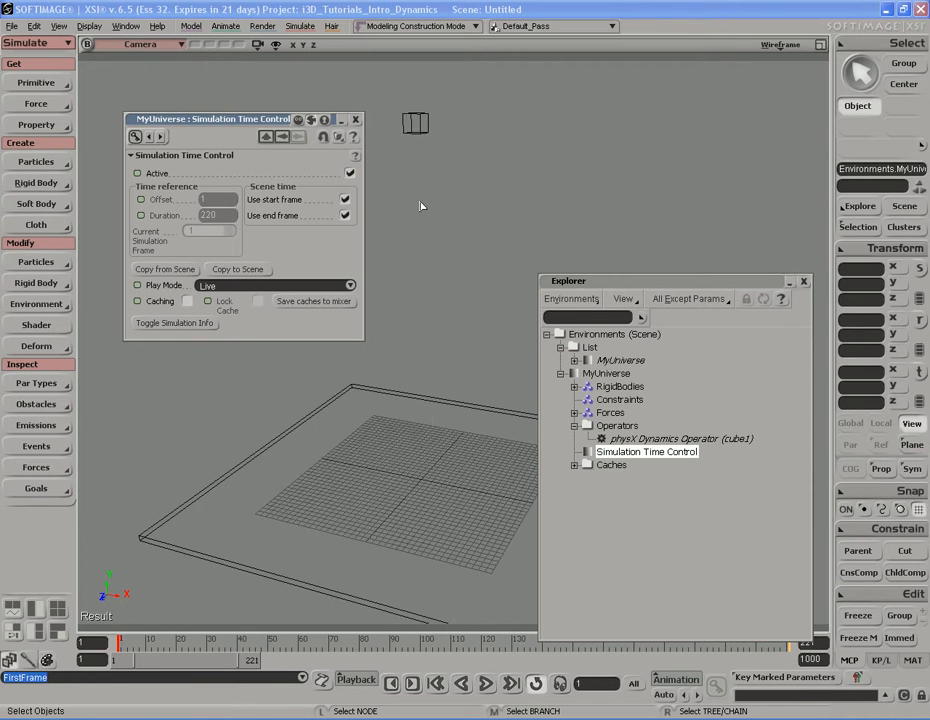
- Switch the Camera view to shaded display and move the property page and Explorer away from the floor and cube
middle_click(784, 50)
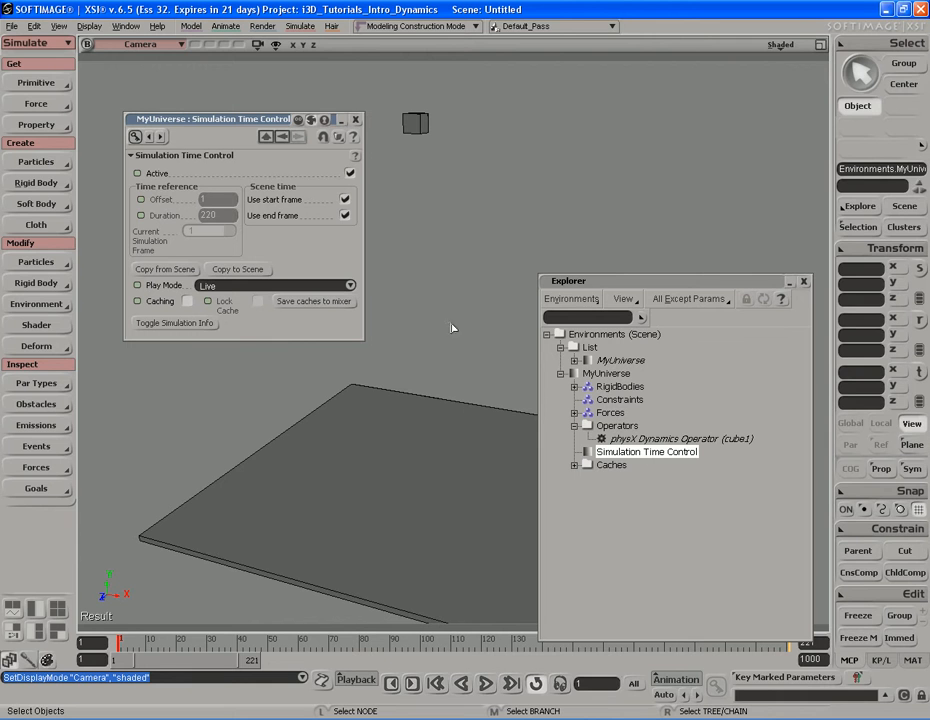
drag(275, 120, 195, 71)
drag(604, 283, 723, 114)
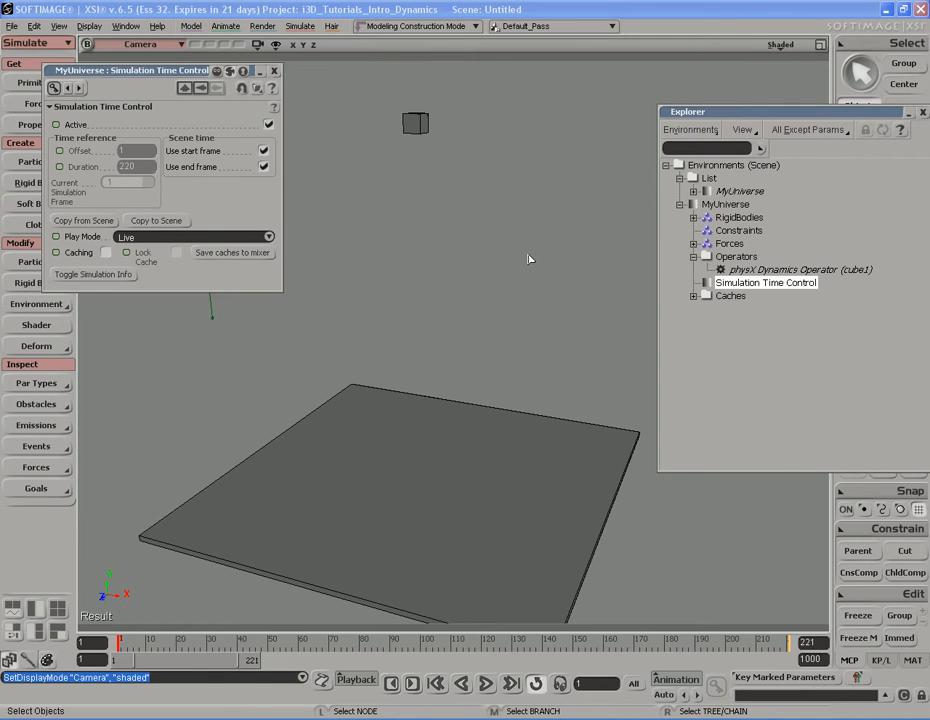
- Replay the cube's drop in the shaded view and rewind to the first frame
key(F11)
key(Up)
key(Home)
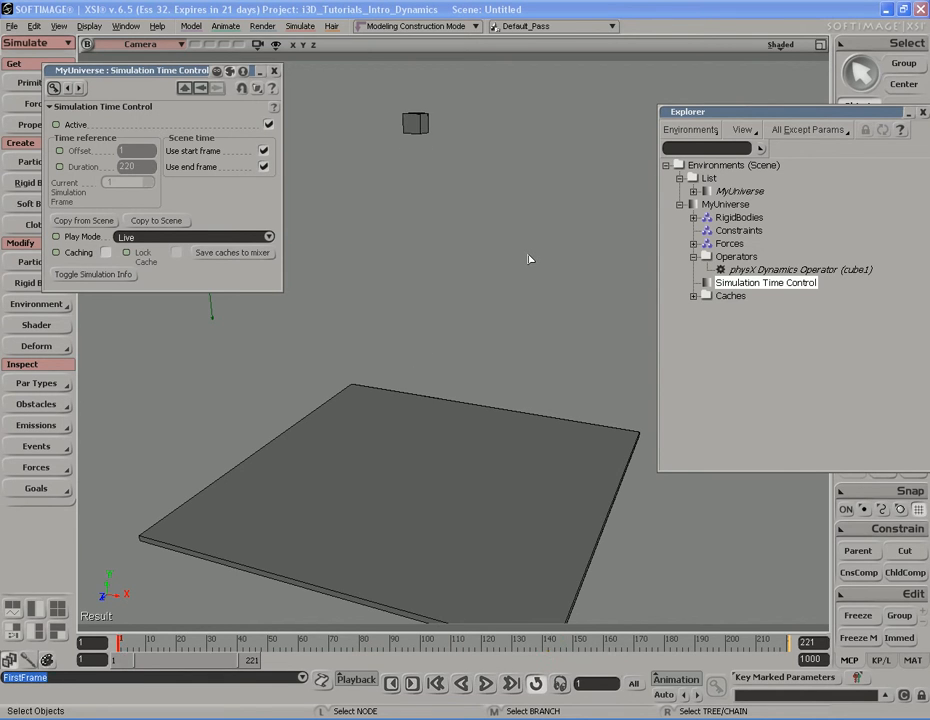
- Turn off Use end frame in the Simulation Time Control and set the simulation Duration to 50
click(440, 471)
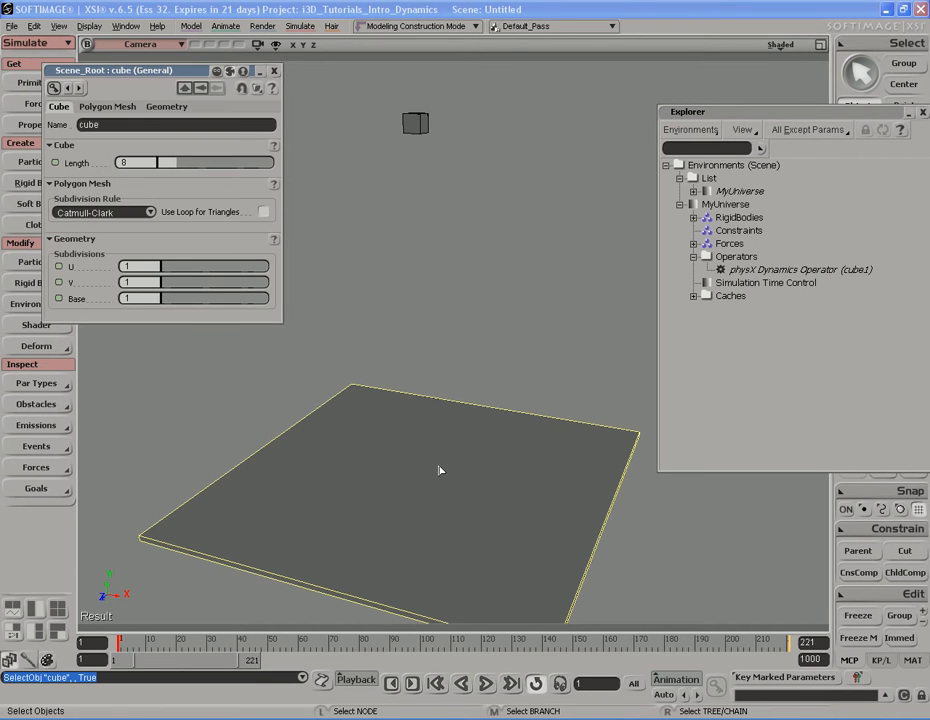
click(201, 90)
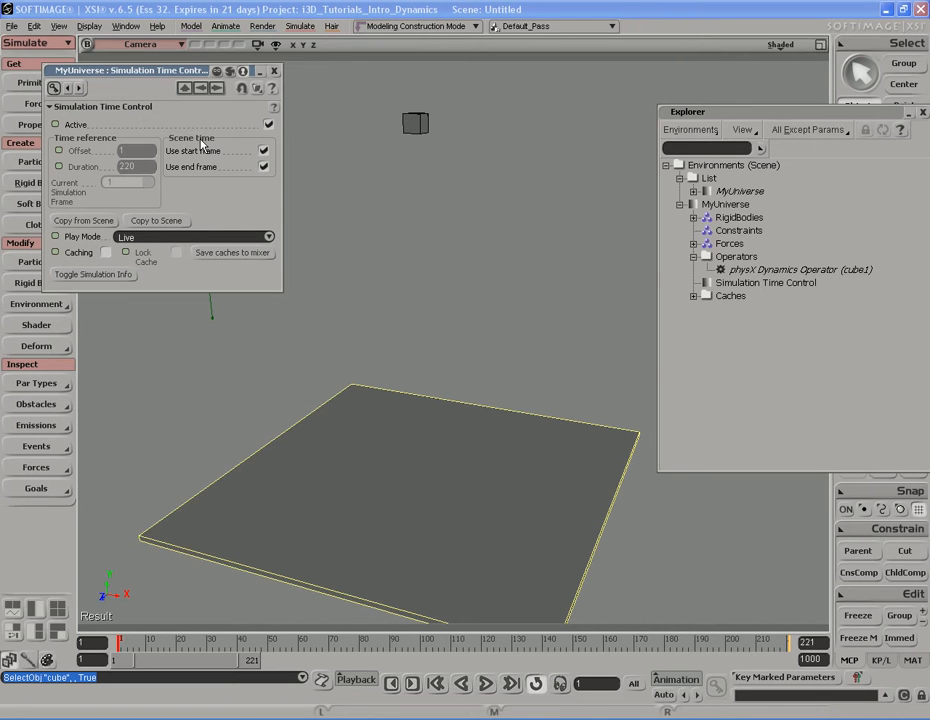
click(264, 167)
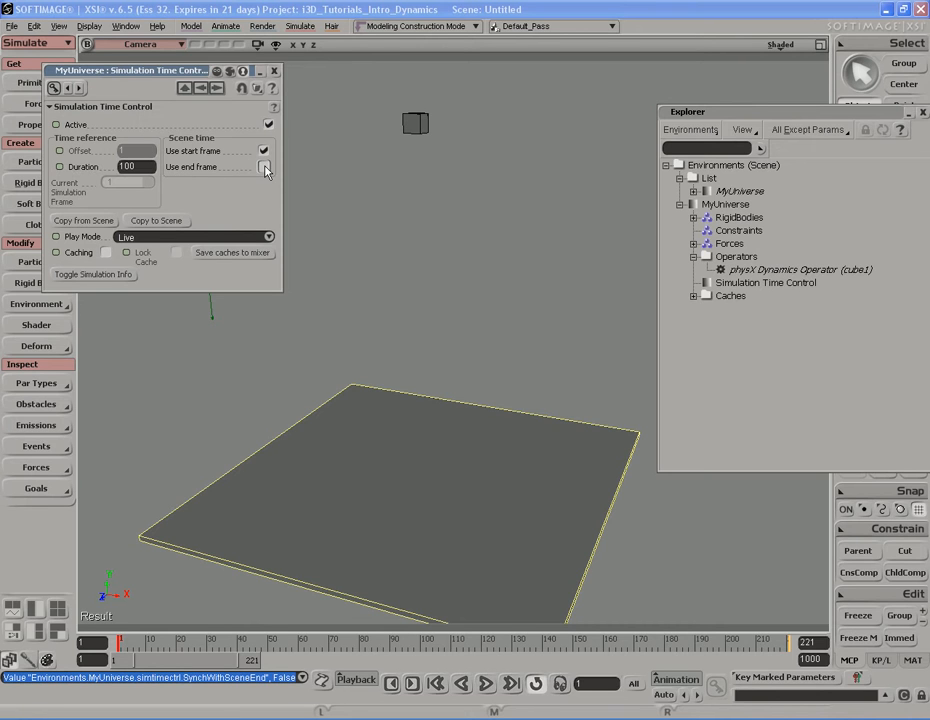
double_click(148, 166)
text(50)
key(Return)
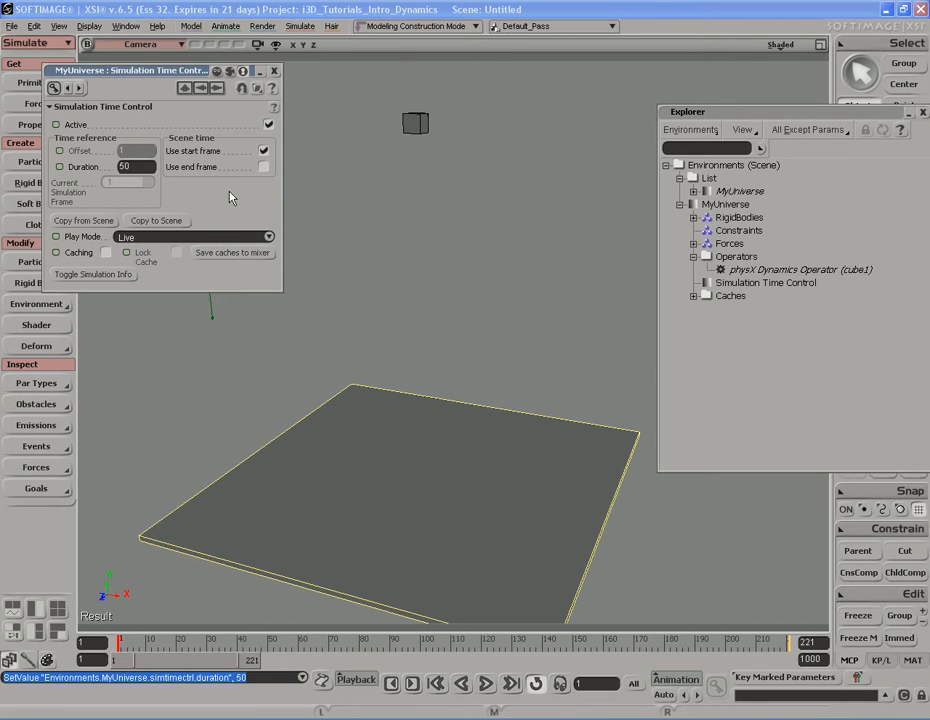
- Play the shortened simulation past its 50-frame duration and stop playback
middle_click(461, 488)
key(period)
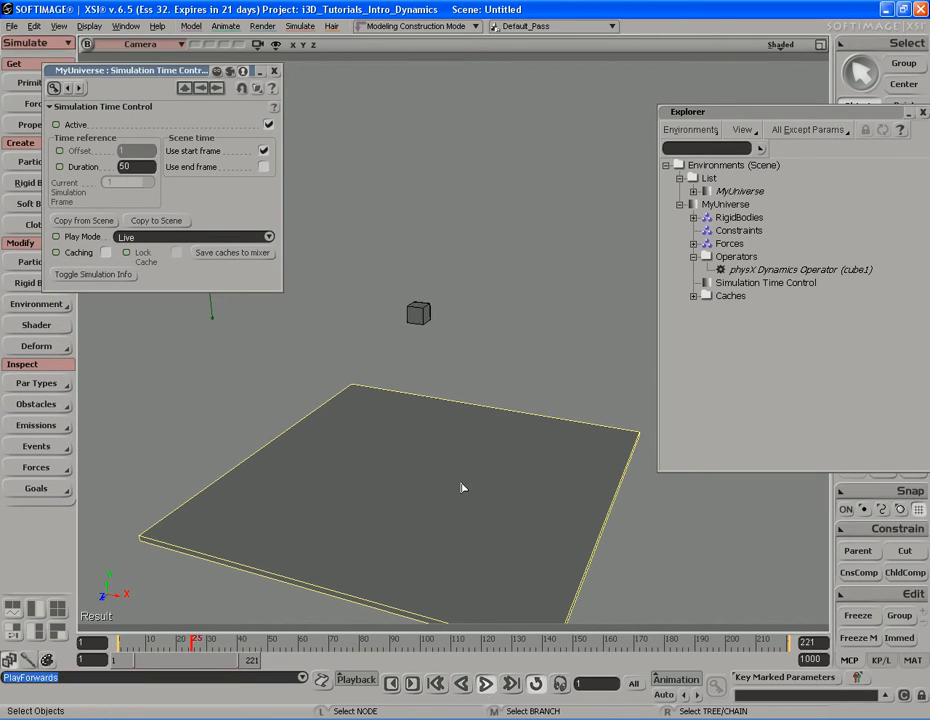
key(Escape)
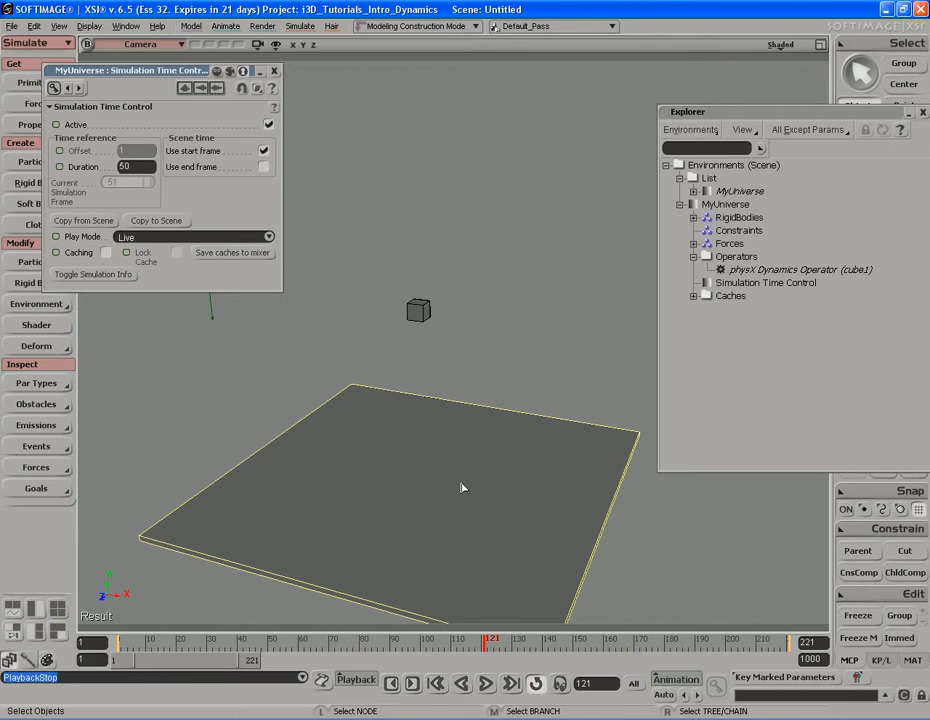
- Step back through the timeline frame by frame to frame 45 to examine the cube around the simulation's end
key(comma)
key(comma)
key(comma)
key(comma)
key(comma)
key(comma)
key(comma)
key(comma)
key(comma)
key(comma)
key(comma)
key(comma)
key(comma)
key(comma)
key(comma)
key(comma)
key(comma)
key(comma)
key(comma)
key(comma)
key(comma)
key(comma)
key(comma)
key(comma)
key(comma)
key(comma)
key(comma)
key(comma)
key(comma)
key(comma)
key(comma)
key(comma)
key(comma)
key(comma)
key(comma)
key(comma)
key(comma)
key(comma)
key(comma)
key(comma)
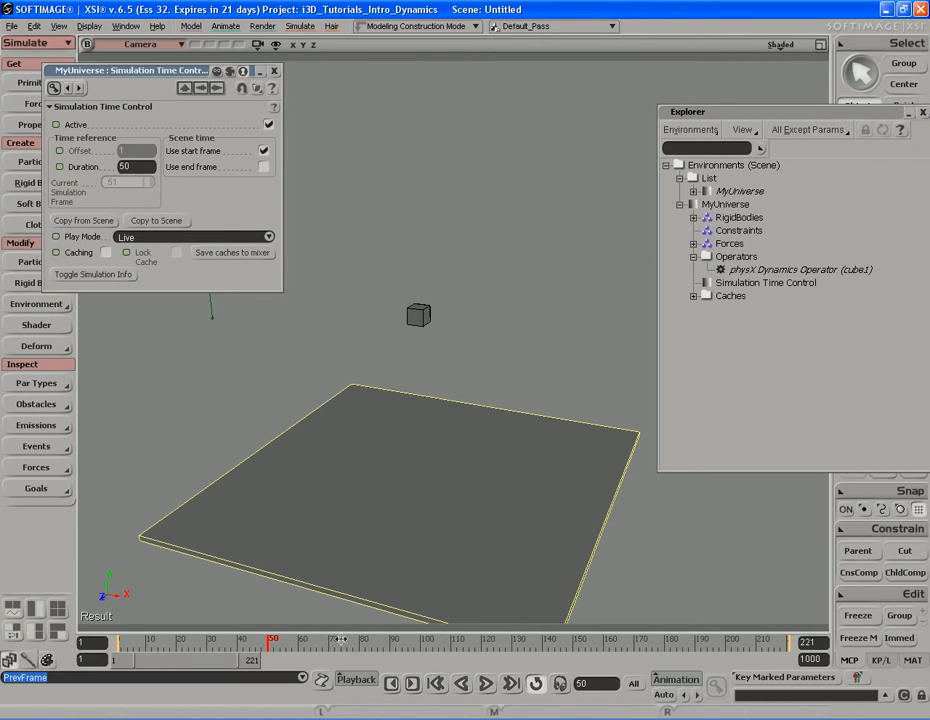
key(comma)
key(Left)
key(Left)
key(Left)
key(Left)
key(Left)
key(Left)
key(Left)
key(Left)
key(Left)
key(Left)
key(Left)
key(Left)
key(Left)
key(Left)
key(Left)
key(Left)
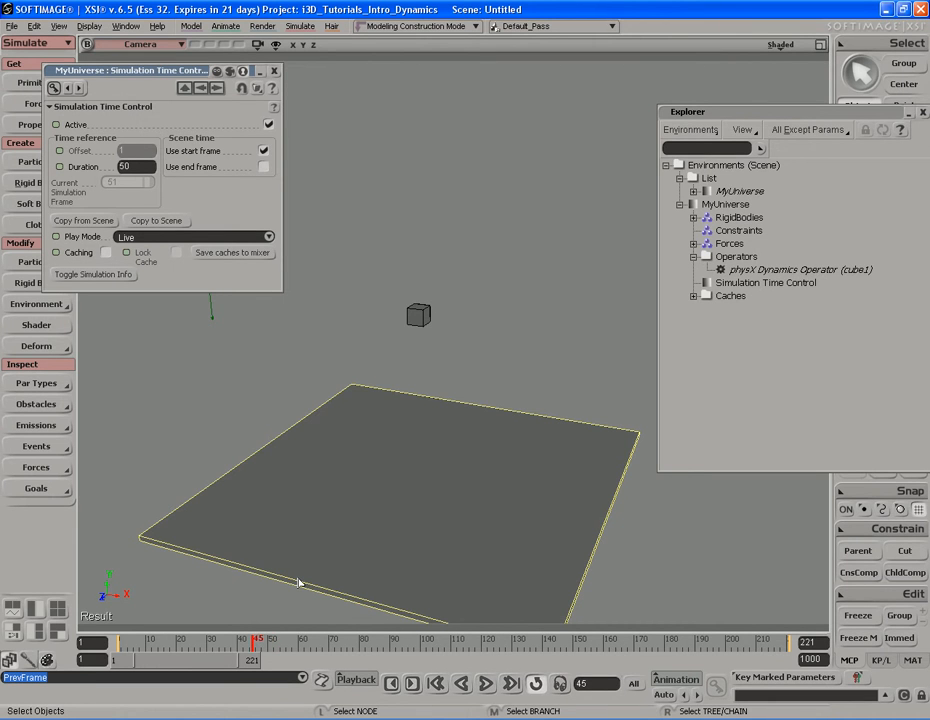
- Step forward a few frames to check the cube near the simulation's end, and return to the first frame
key(Right)
key(Right)
key(Right)
key(Right)
key(Right)
key(Home)
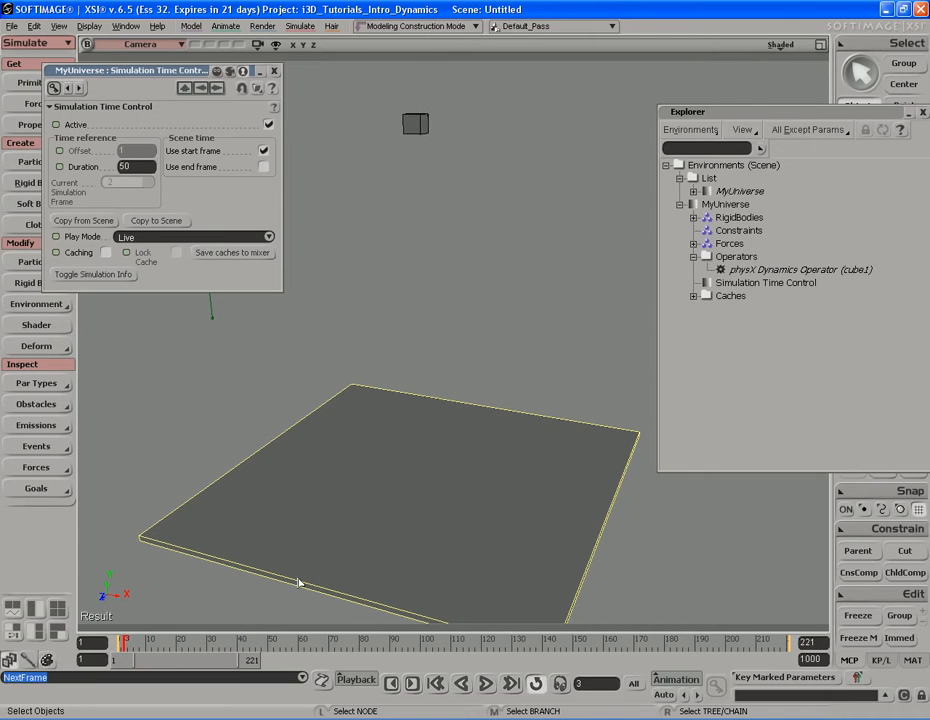
- Step through the simulation frame by frame from the start to frame 50 to examine the cube's fall and bounce
key(Right)
key(Right)
key(Right)
key(Right)
key(Right)
key(Right)
key(Right)
key(Right)
key(Right)
key(Right)
key(Right)
key(Right)
key(Right)
key(Right)
key(Right)
key(Right)
key(Right)
key(Right)
key(Right)
key(Right)
key(Right)
key(Right)
key(Right)
key(Right)
key(Right)
key(Right)
key(Right)
key(Right)
key(Right)
key(Right)
key(Right)
key(Right)
key(Right)
key(Right)
key(Right)
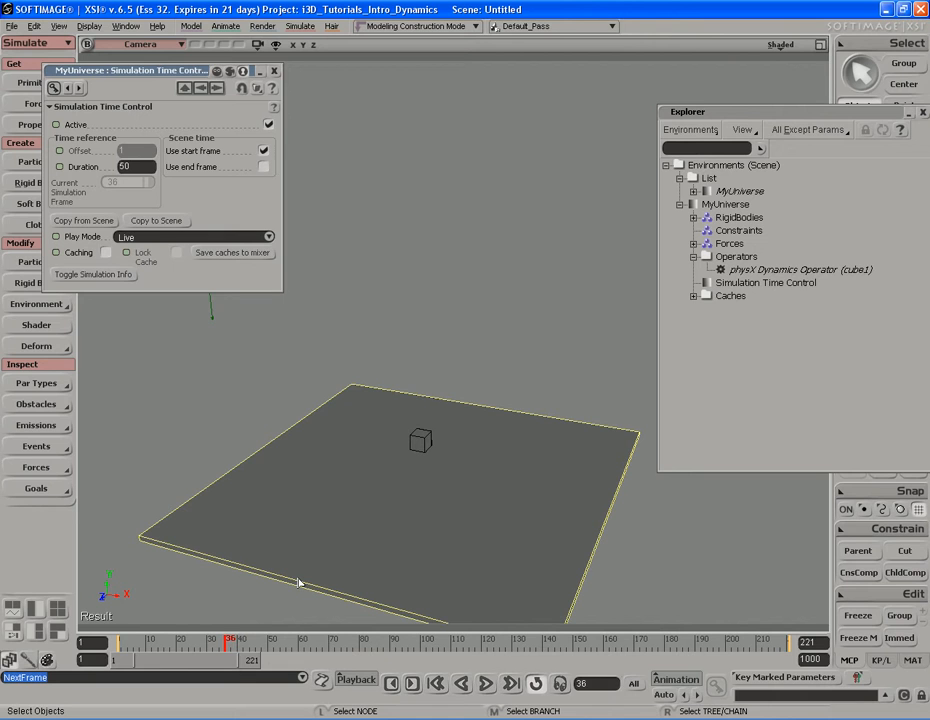
key(Right)
key(Right)
key(Right)
key(Right)
key(Right)
key(Right)
key(Right)
key(Right)
key(Right)
key(Right)
key(Right)
key(Right)
key(Right)
key(Right)
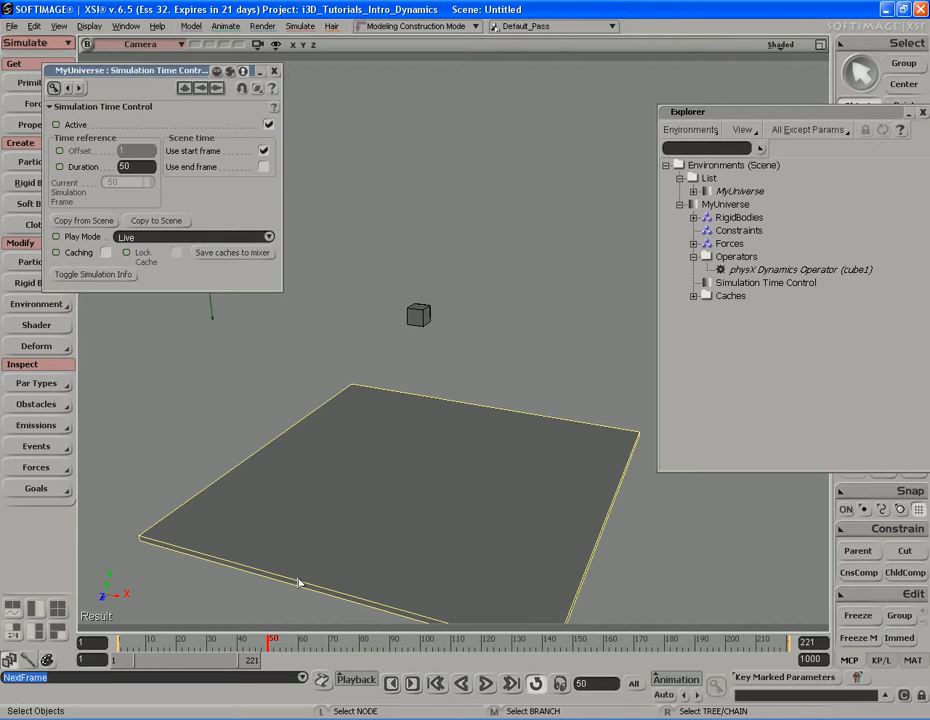
- Step frame by frame beyond the simulation's 50-frame duration to examine the cube, and return to the first frame
key(Right)
key(Right)
key(Right)
key(Right)
key(Right)
key(Right)
key(Right)
key(Right)
key(Right)
key(Right)
key(Right)
key(Right)
key(Right)
key(Right)
key(Right)
key(Right)
key(Right)
key(Right)
key(Right)
key(Right)
key(Right)
key(Right)
key(Right)
key(Right)
key(Right)
key(Right)
key(Right)
key(Right)
key(Right)
key(Right)
key(Right)
key(Right)
key(Right)
key(Right)
key(Right)
key(Right)
key(Right)
key(Right)
key(Right)
key(Right)
key(shift+Left)
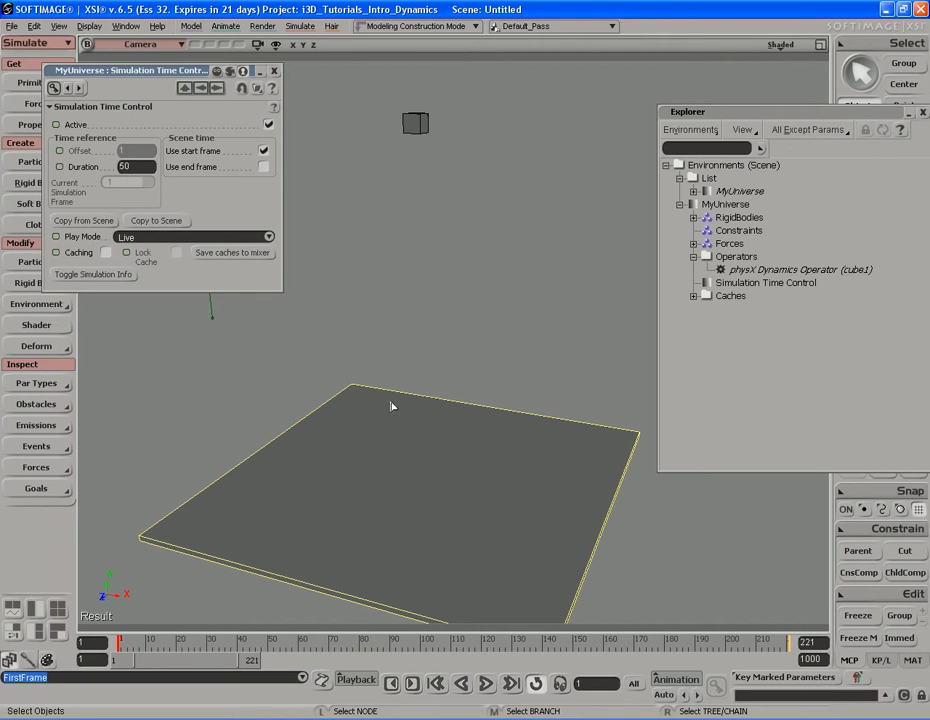
- Make the simulation use the scene's end frame instead of its custom duration
click(145, 168)
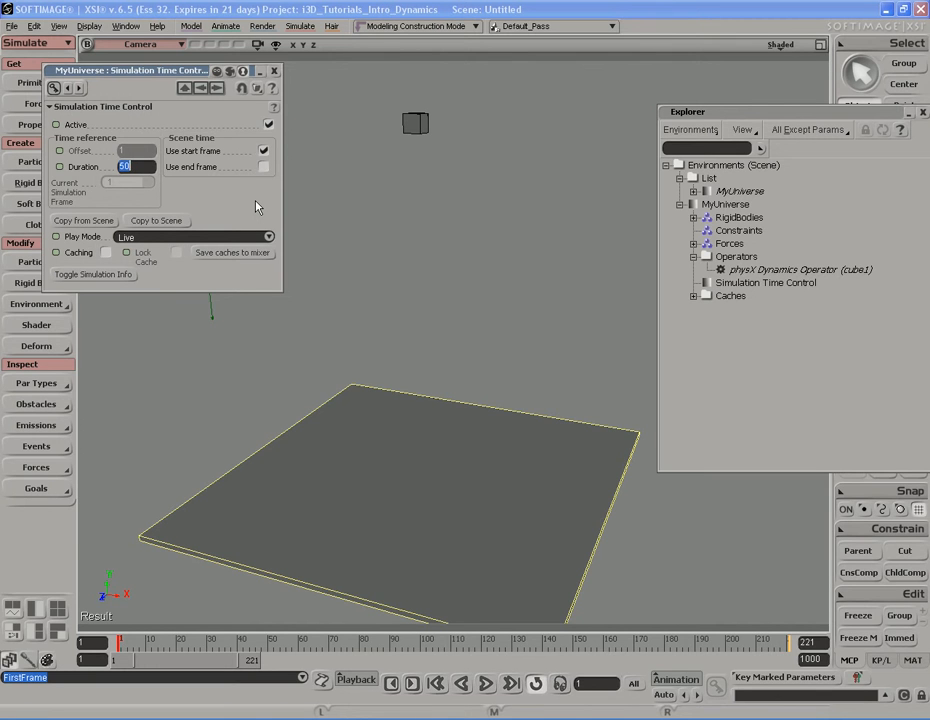
click(264, 167)
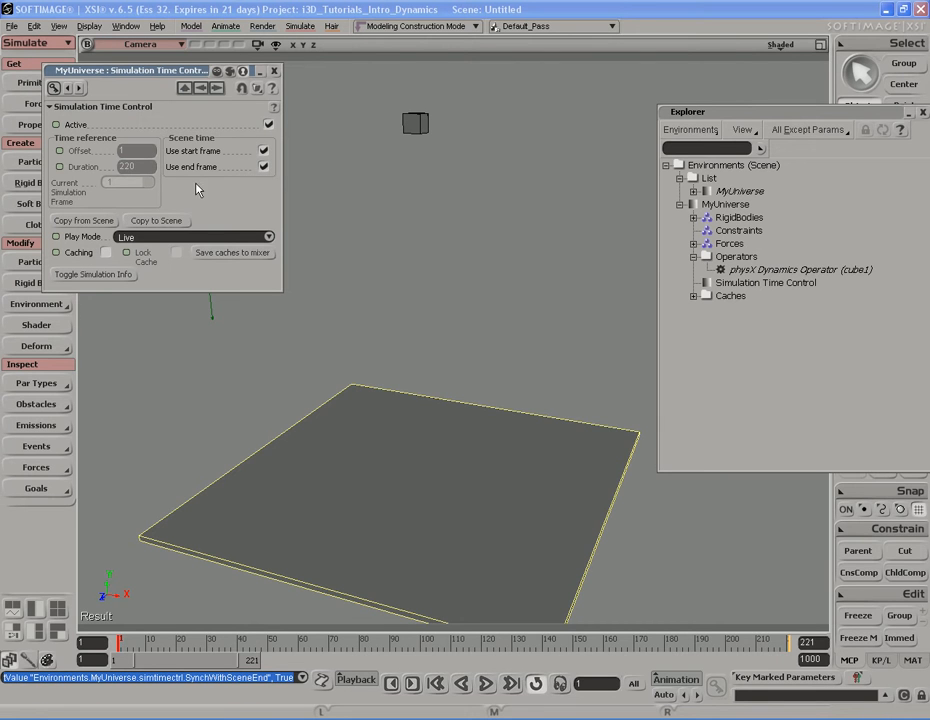
click(264, 168)
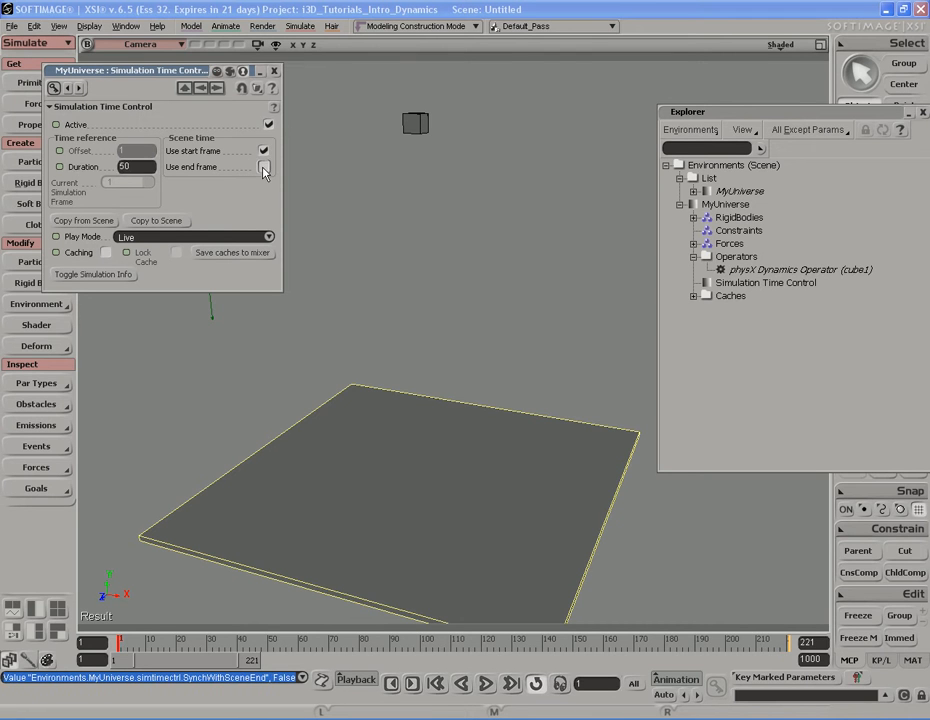
click(264, 168)
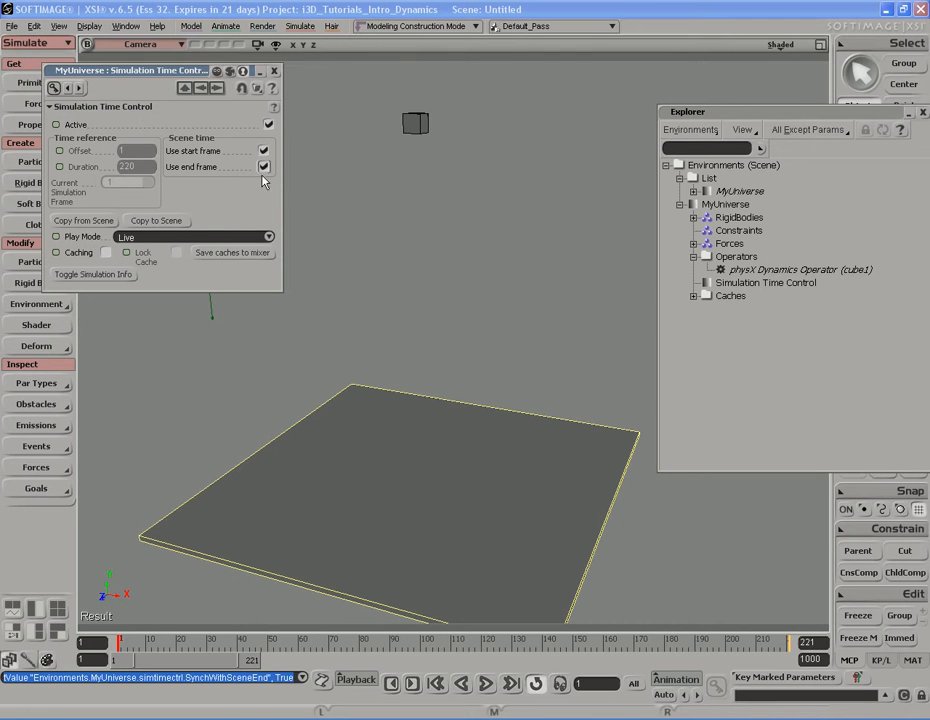
- Stop the simulation from using the scene's start frame and set its offset to 50
click(264, 151)
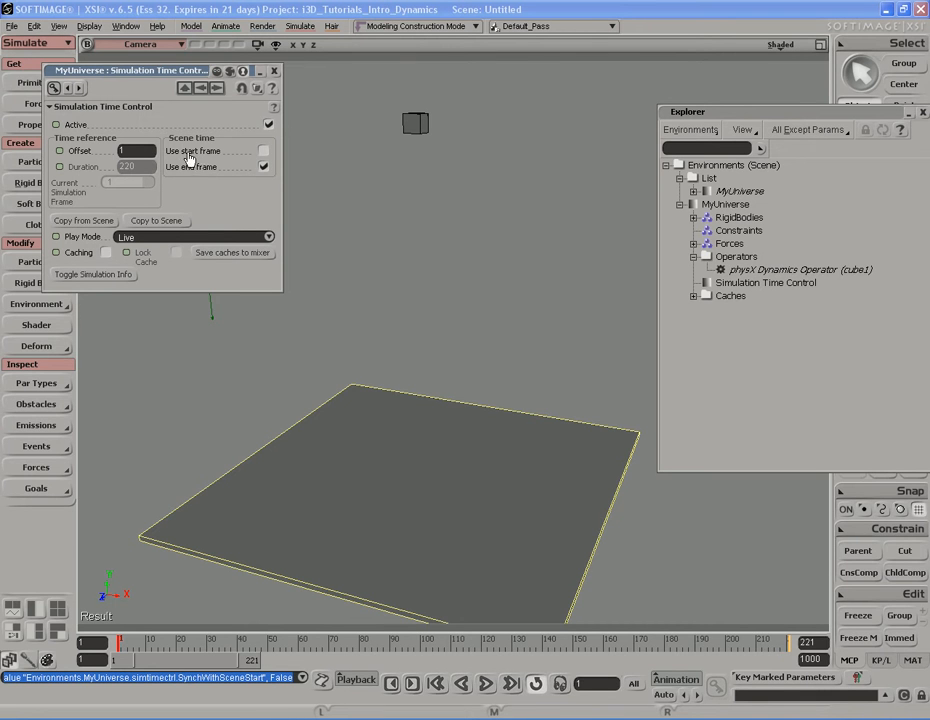
click(264, 151)
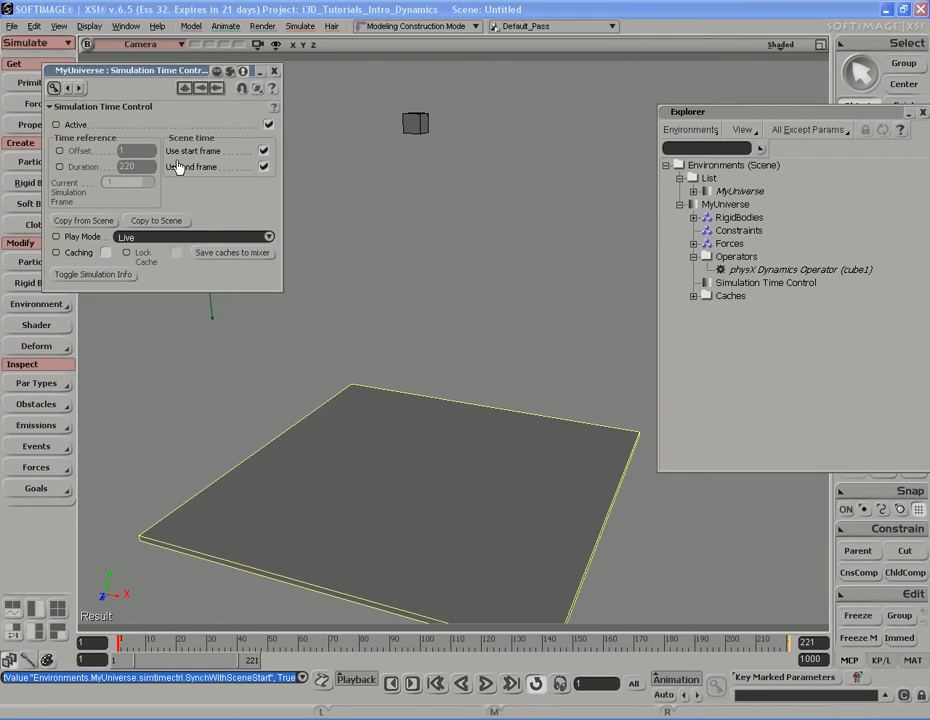
click(264, 151)
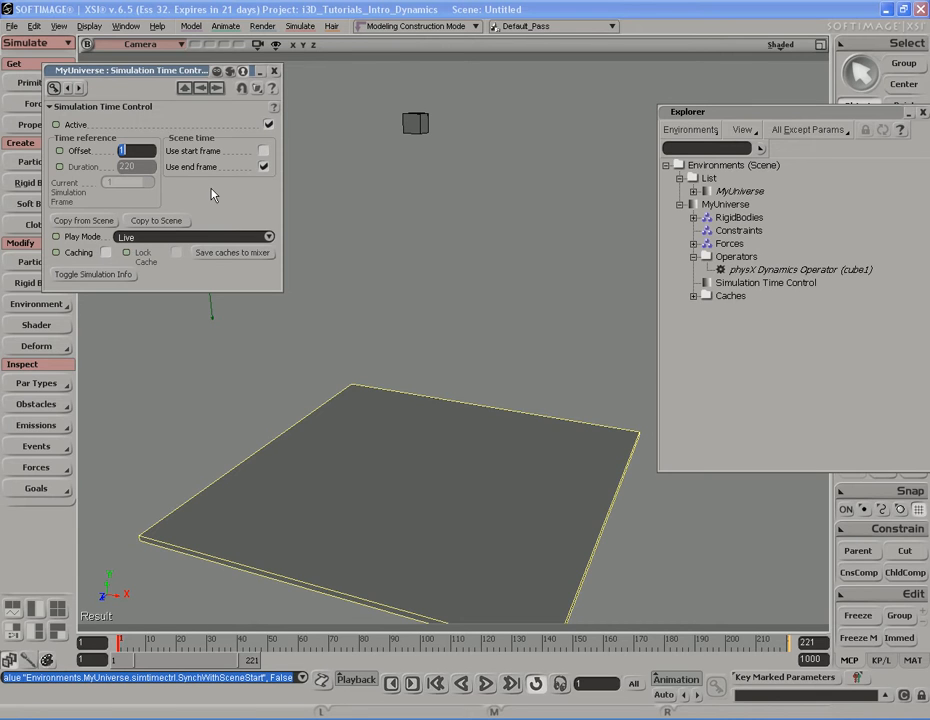
text(50)
key(Return)
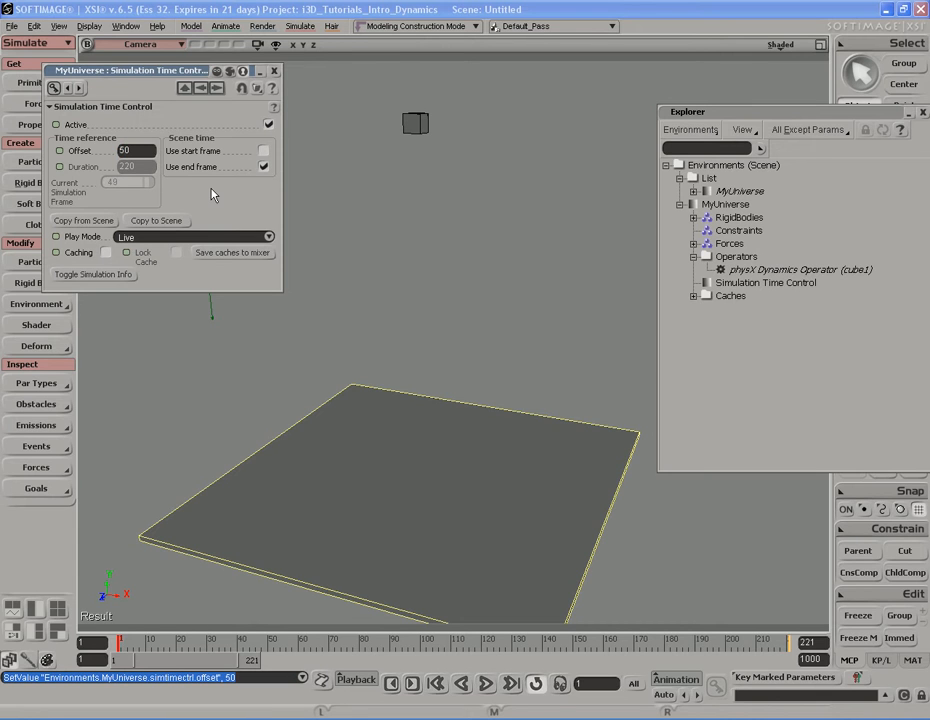
- Select the ground slab and step frame by frame to frame 70 to examine how the start offset affects the cube's fall
key(space)
middle_click(383, 462)
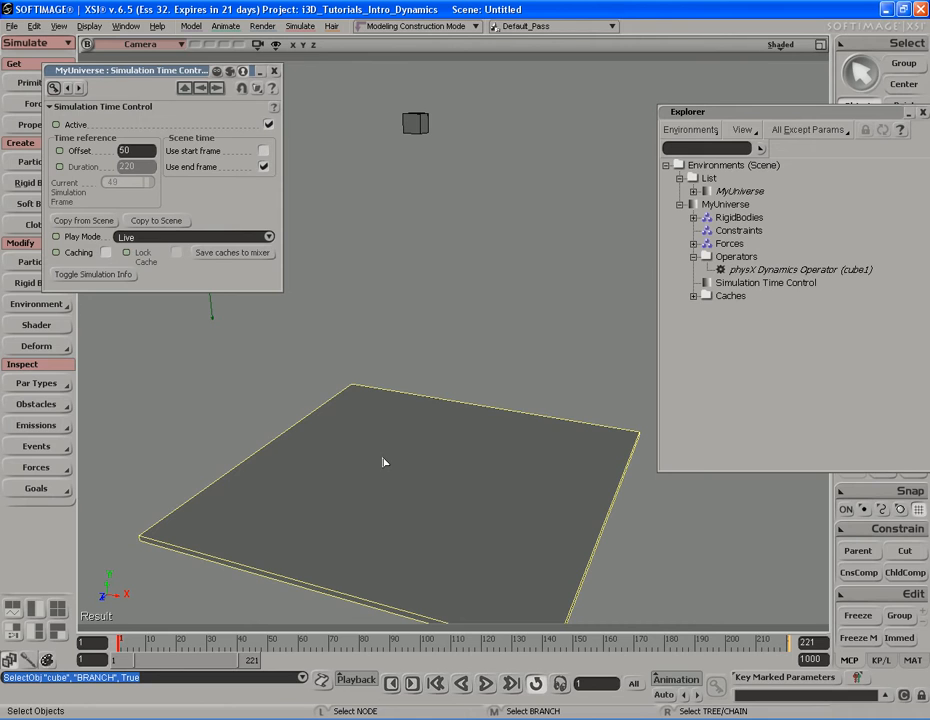
key(period)
key(period)
key(period)
key(period)
key(period)
key(period)
key(period)
key(period)
key(period)
key(period)
key(period)
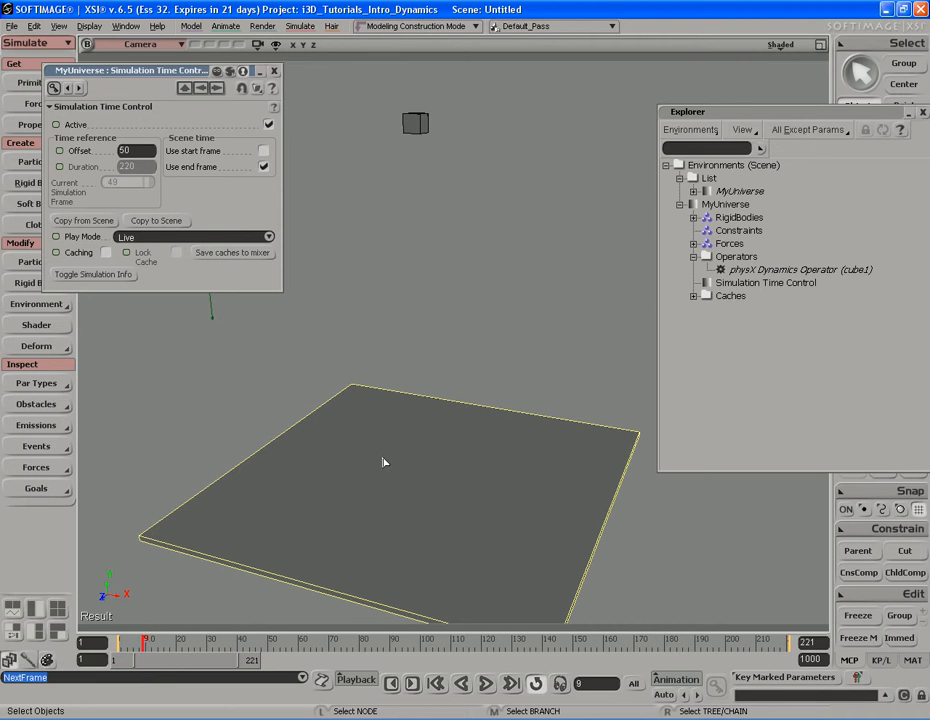
key(period)
key(period)
key(period)
key(period)
key(period)
key(period)
key(period)
key(period)
key(period)
key(period)
key(period)
key(period)
key(period)
key(period)
key(period)
key(period)
key(period)
key(period)
key(period)
key(period)
key(period)
key(period)
key(period)
key(period)
key(period)
key(period)
key(period)
key(period)
key(period)
key(period)
key(period)
key(period)
key(period)
key(period)
key(period)
key(period)
key(period)
key(period)
key(period)
key(period)
key(period)
key(period)
key(period)
key(period)
key(period)
key(period)
key(period)
key(period)
key(period)
key(period)
key(period)
key(period)
key(period)
key(period)
key(period)
key(period)
key(period)
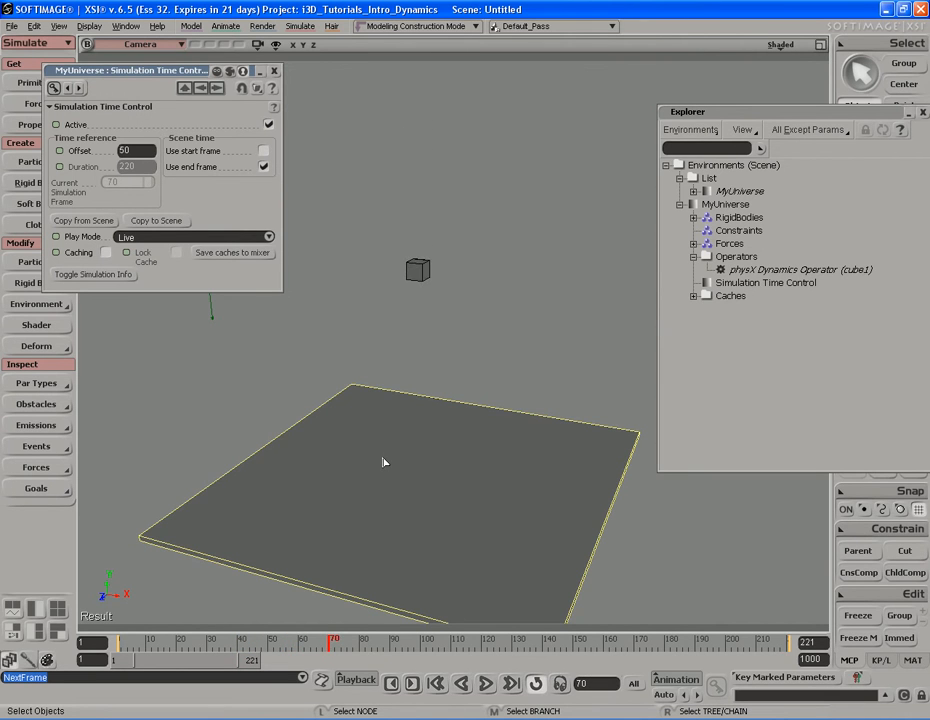
- Step frame by frame past frame 70 to examine the cube's motion under the start offset, and return to the first frame
key(period)
key(period)
key(period)
key(period)
key(period)
key(period)
key(period)
key(period)
key(period)
key(period)
key(period)
key(period)
key(period)
key(period)
key(period)
key(period)
key(period)
key(period)
key(period)
key(period)
key(period)
key(period)
key(period)
key(period)
key(period)
key(period)
key(period)
key(period)
key(period)
key(period)
key(period)
key(period)
key(period)
key(period)
key(period)
key(period)
key(period)
key(period)
key(period)
key(period)
key(period)
key(period)
key(period)
key(period)
key(period)
key(period)
key(period)
key(period)
key(period)
key(period)
key(period)
key(period)
key(period)
key(period)
key(period)
key(period)
key(period)
key(period)
key(period)
key(period)
key(period)
key(period)
key(period)
key(period)
key(period)
key(period)
key(period)
key(period)
key(period)
key(period)
key(period)
key(period)
key(period)
key(period)
key(period)
key(period)
key(period)
key(period)
key(period)
key(period)
key(shift+comma)
- Make the simulation use the scene's start frame again and extend the scene's end frame to 710
click(263, 151)
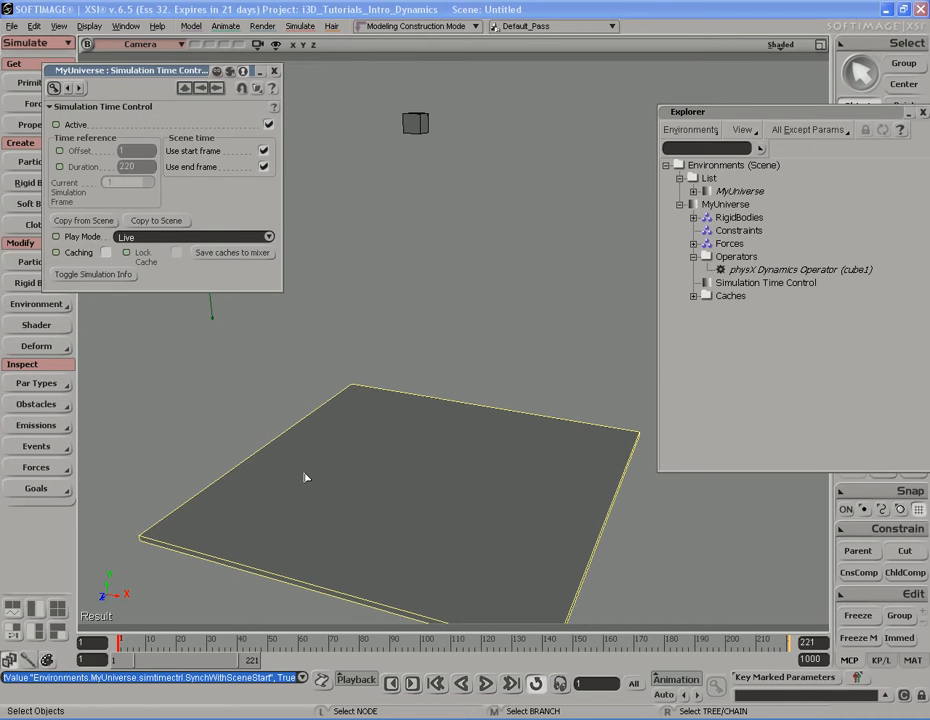
drag(255, 660, 577, 659)
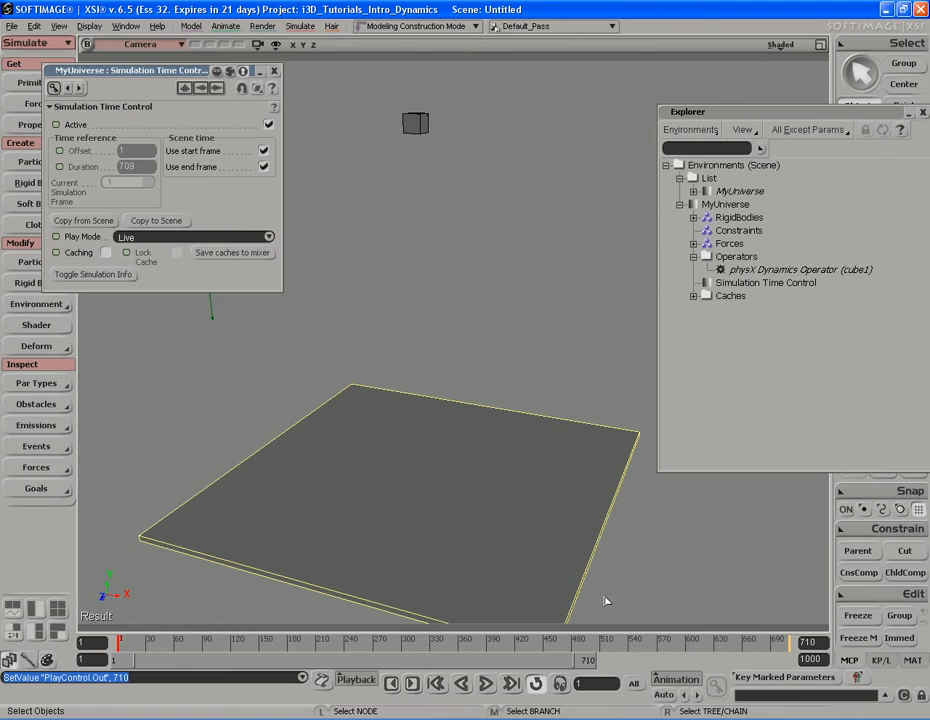
- Stop the simulation from using the scene's start and end frames, and copy its own time range to the scene
click(263, 152)
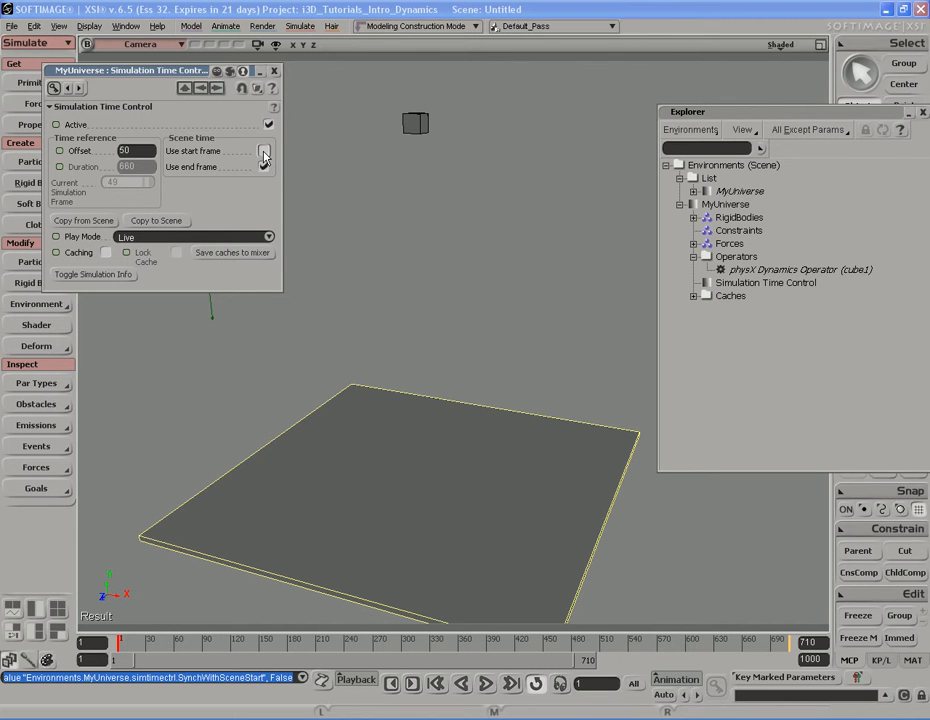
click(263, 167)
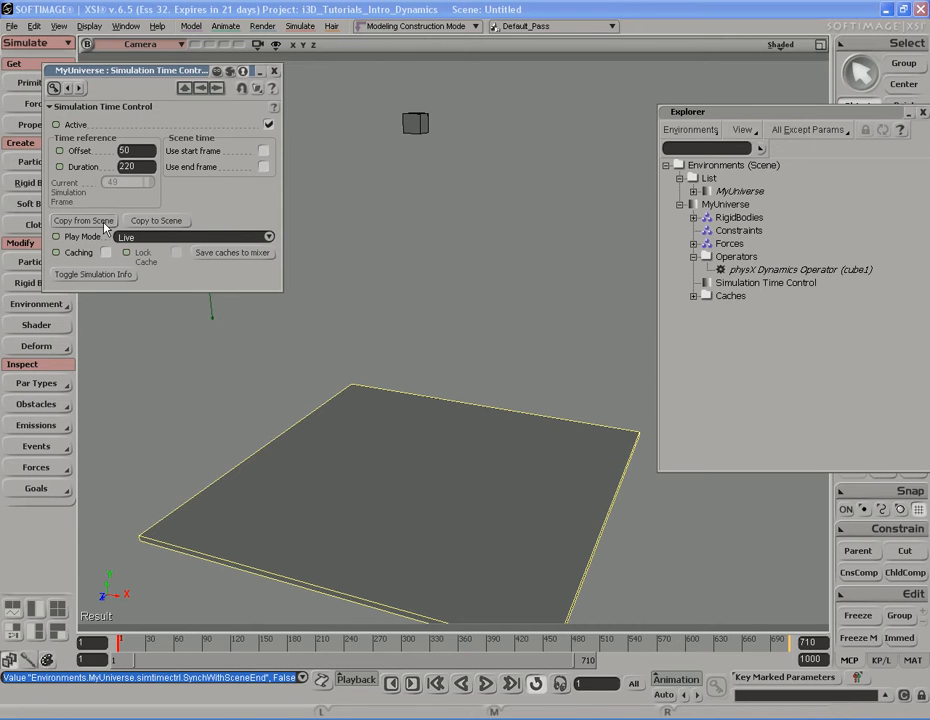
click(172, 224)
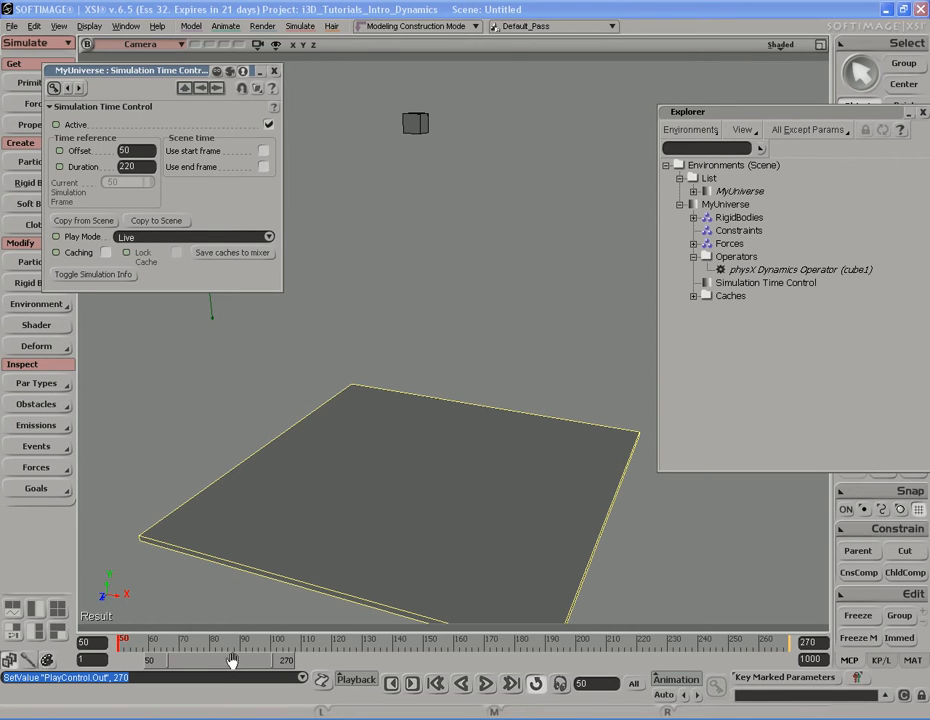
- Compare the scene's start and end frames with the simulation's offset and duration values
click(98, 643)
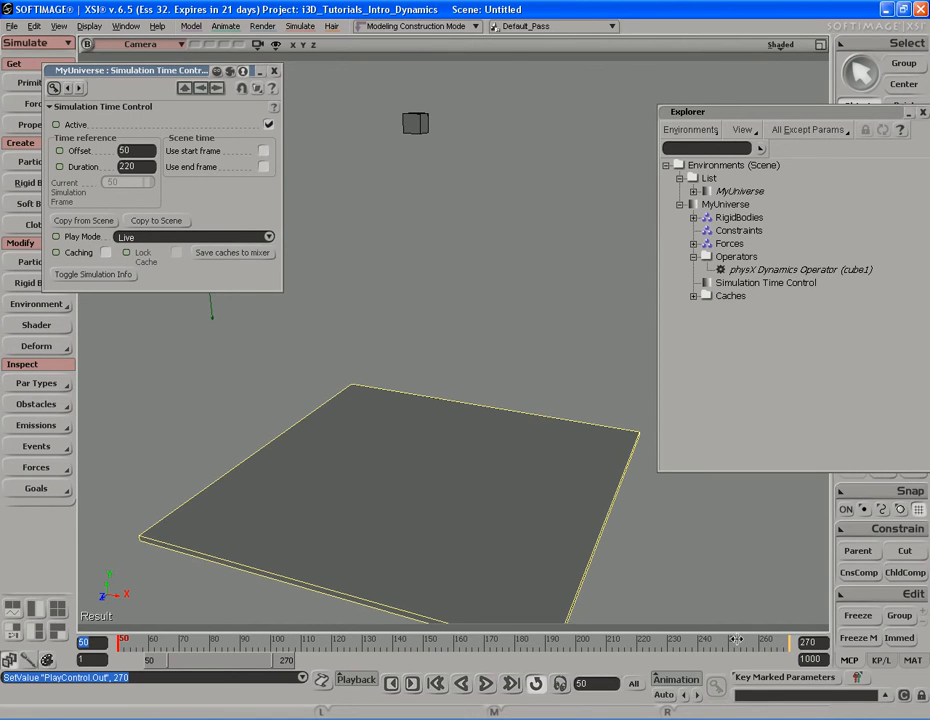
click(812, 643)
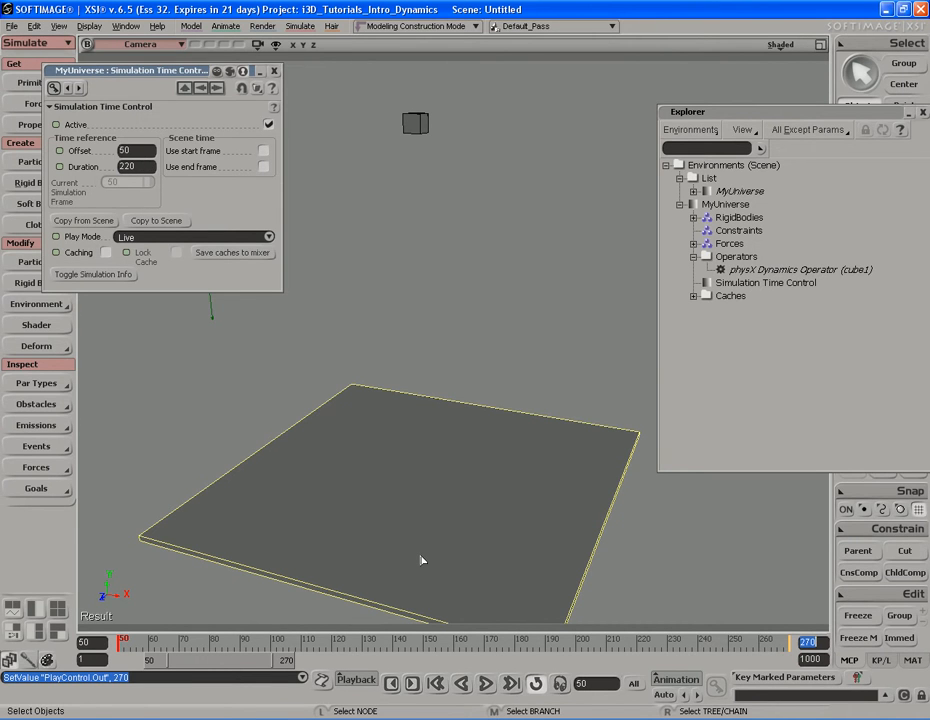
click(147, 149)
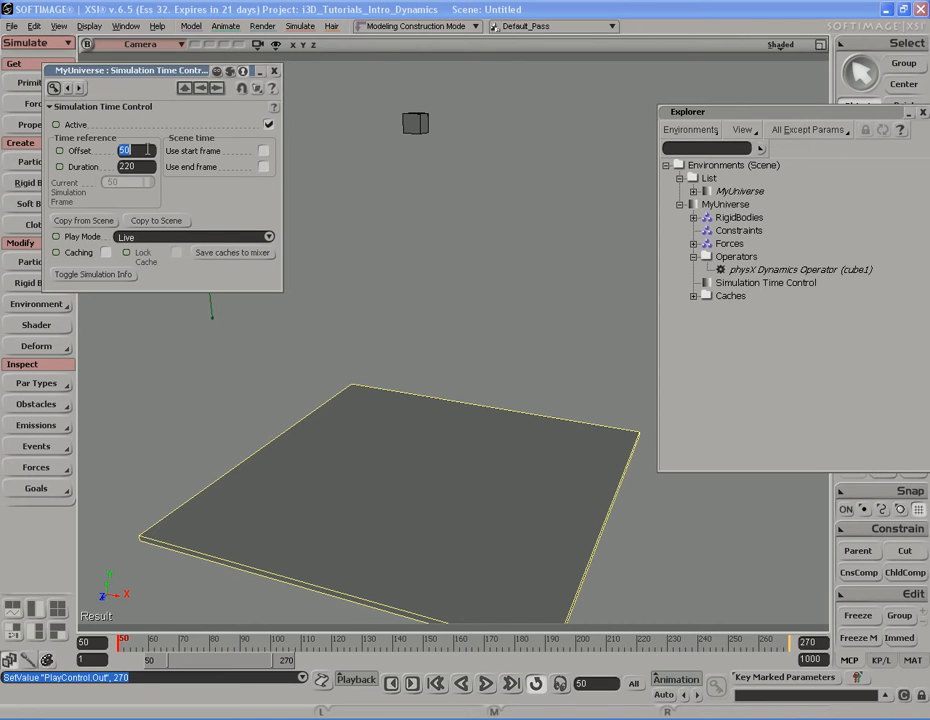
click(102, 642)
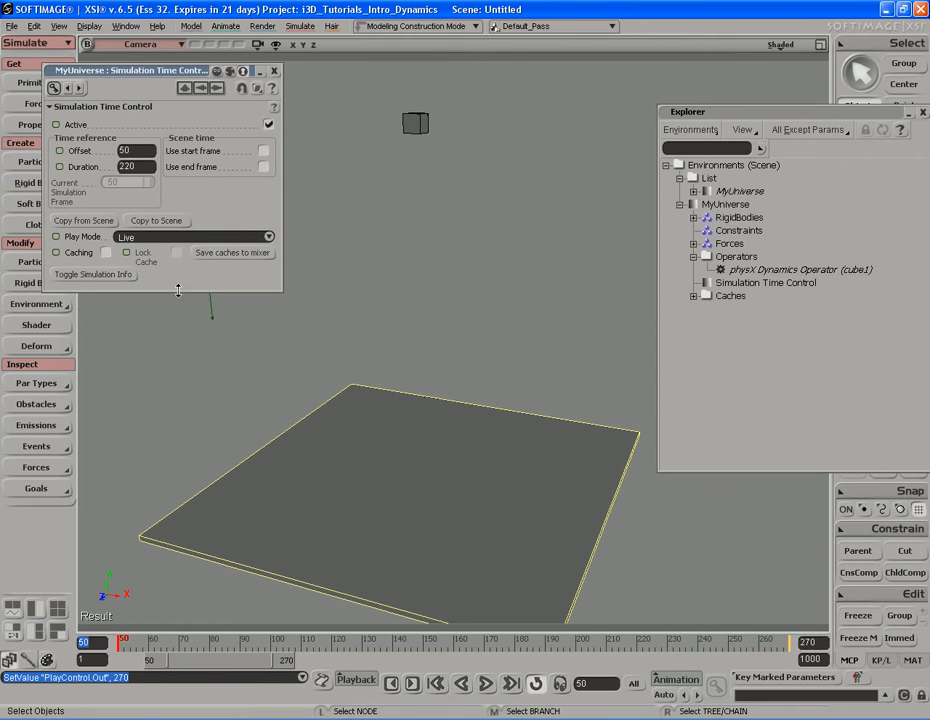
click(147, 168)
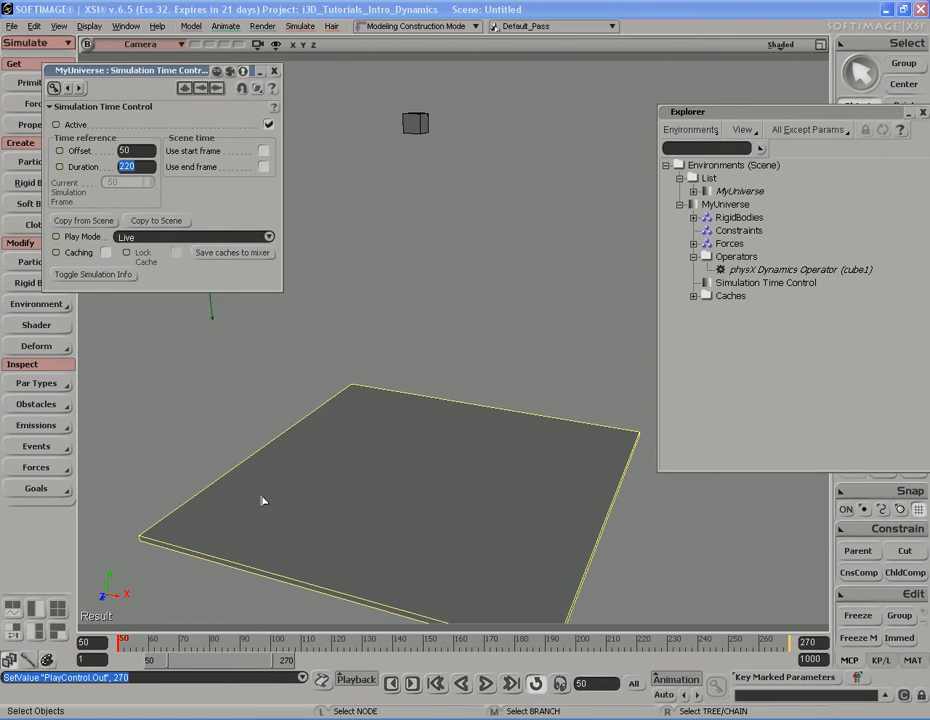
click(828, 646)
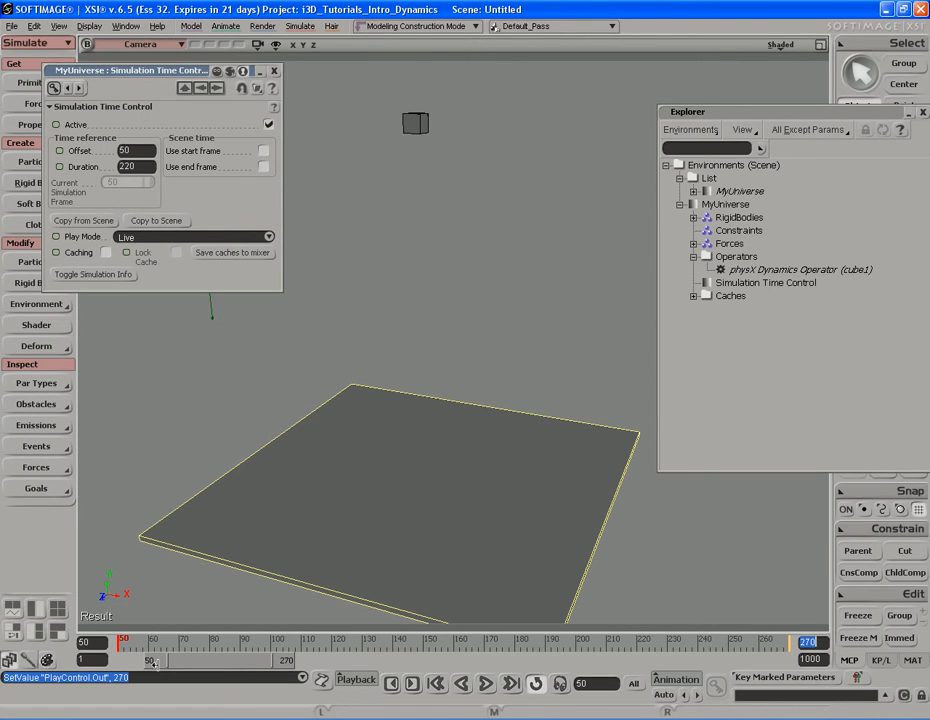
- Reset the scene's start frame to 1 and set its end frame to 710
drag(114, 660, 109, 661)
drag(292, 662, 540, 667)
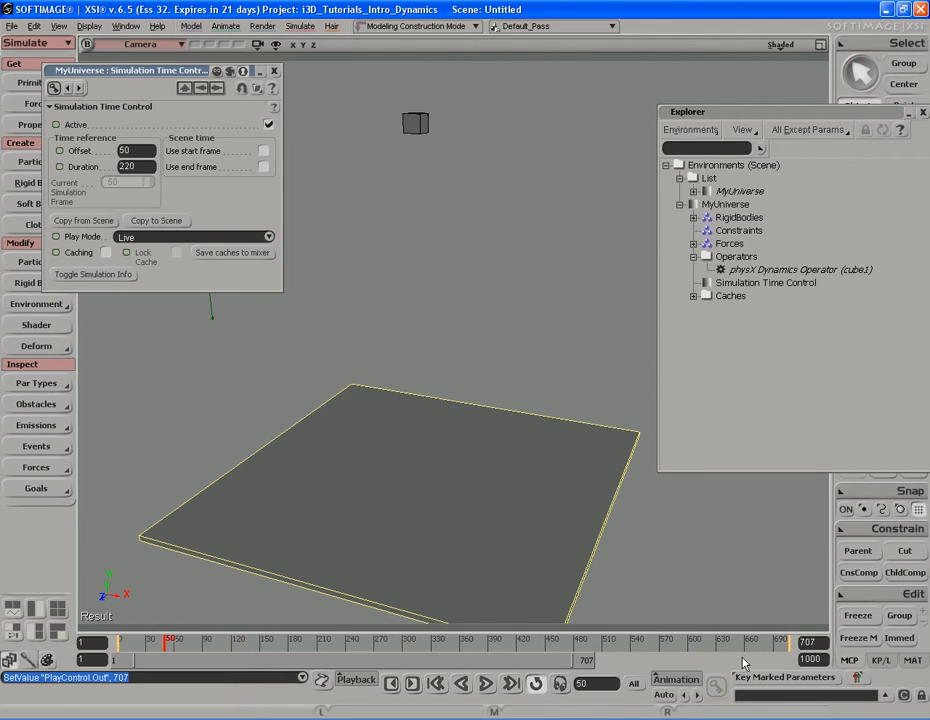
click(817, 646)
text(710)
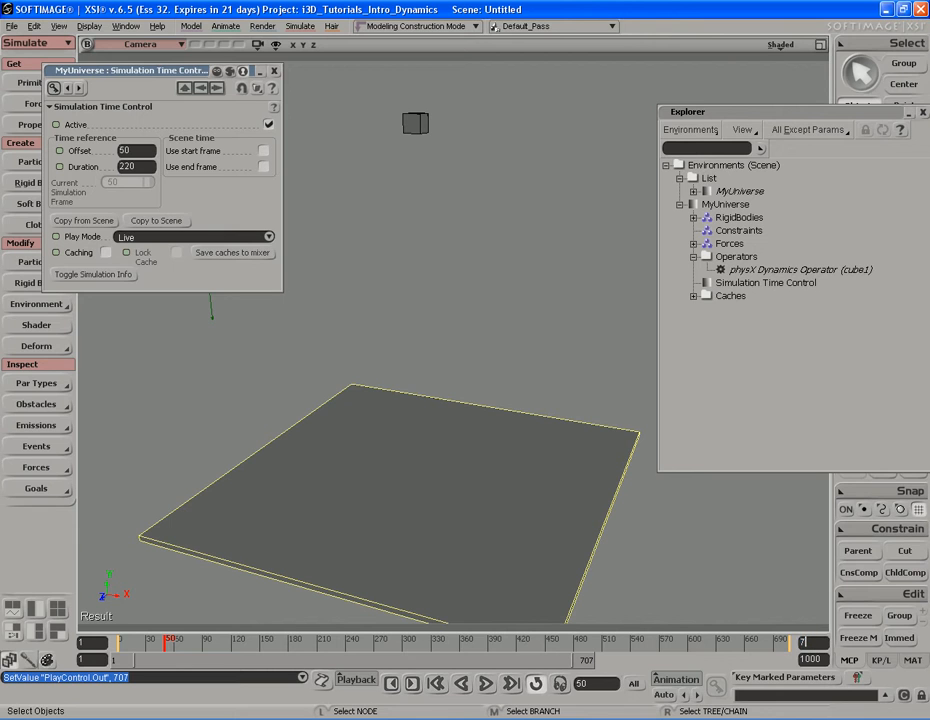
key(Return)
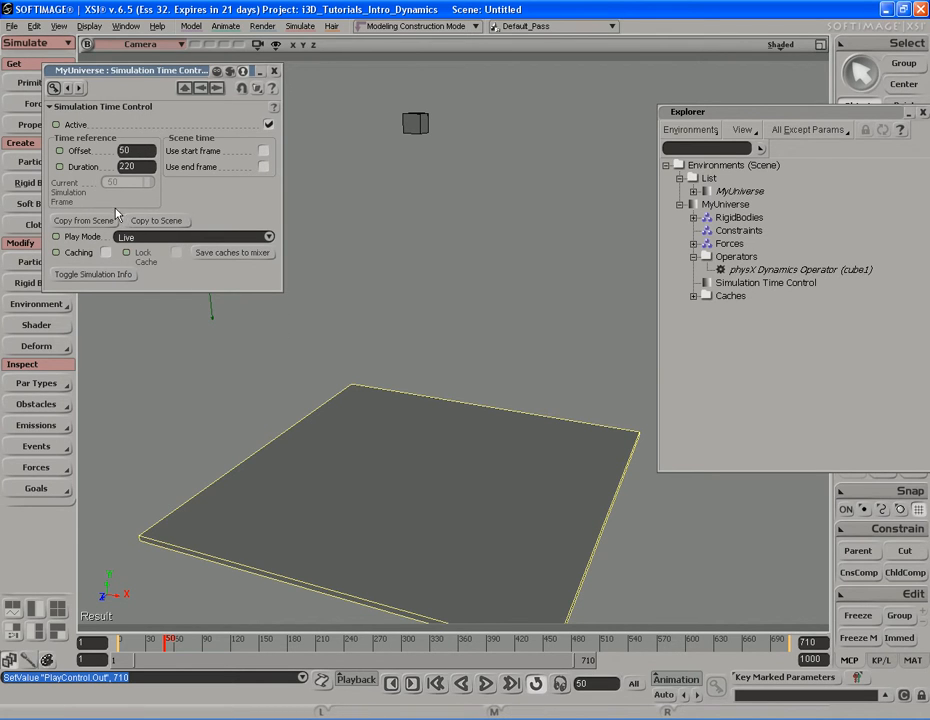
- Copy the scene's range into the simulation with scene start and end frames enabled, and shorten the scene to frame 420
click(84, 220)
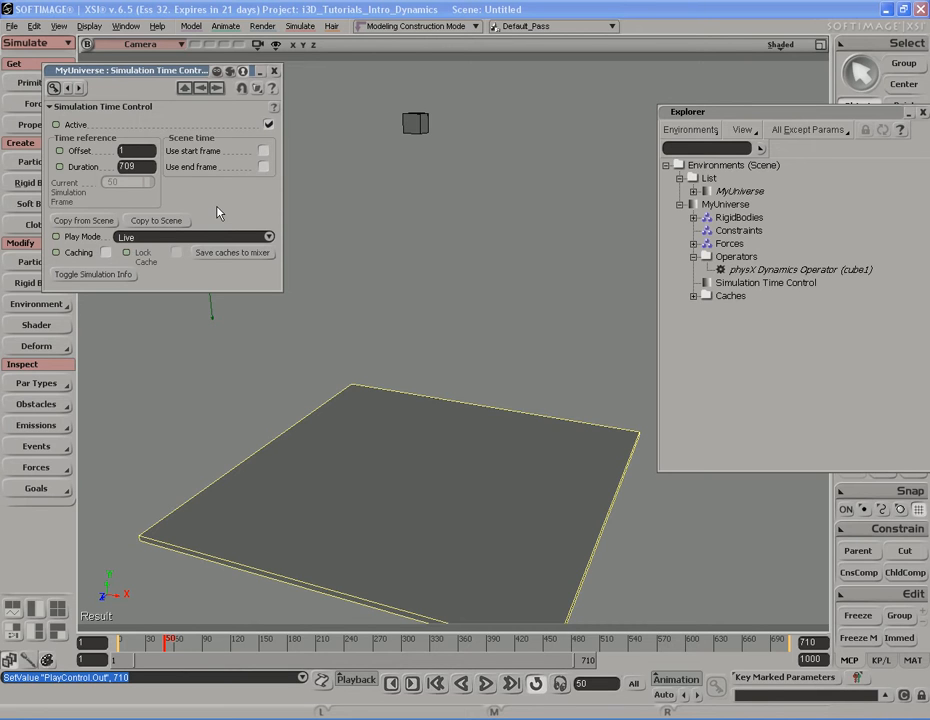
click(263, 150)
click(265, 168)
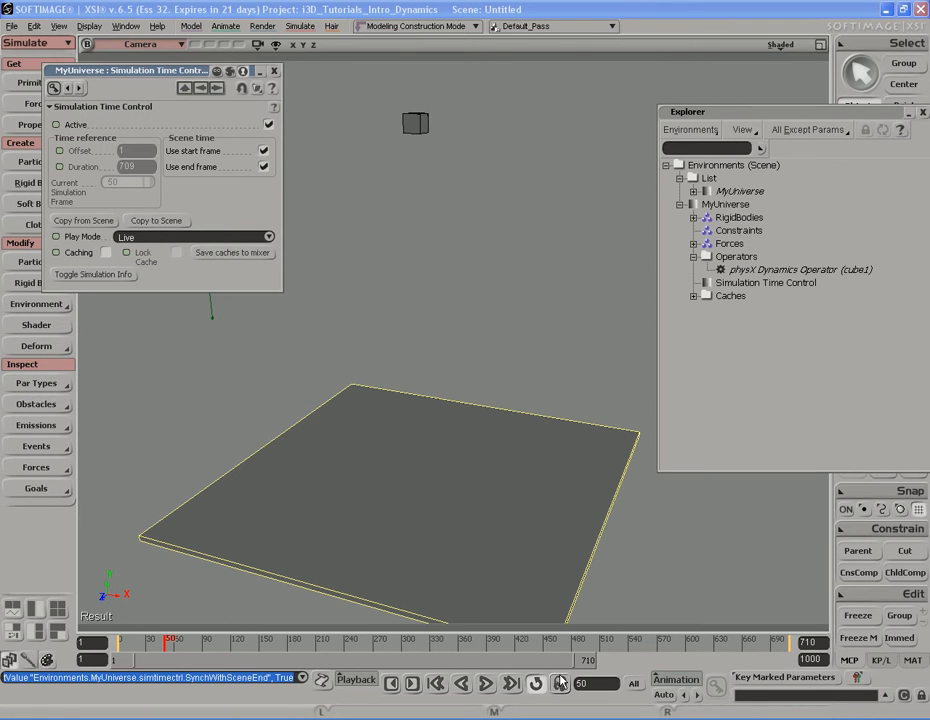
drag(589, 660, 420, 656)
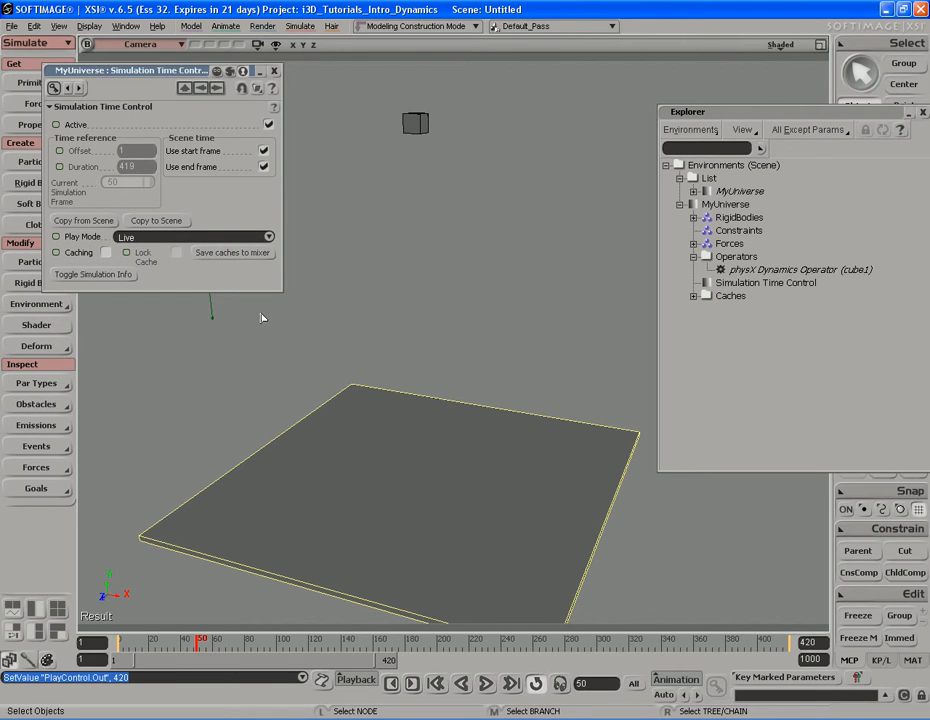
- Set the simulation's Play Mode to Live and return to the first frame with the ground slab selected
click(268, 236)
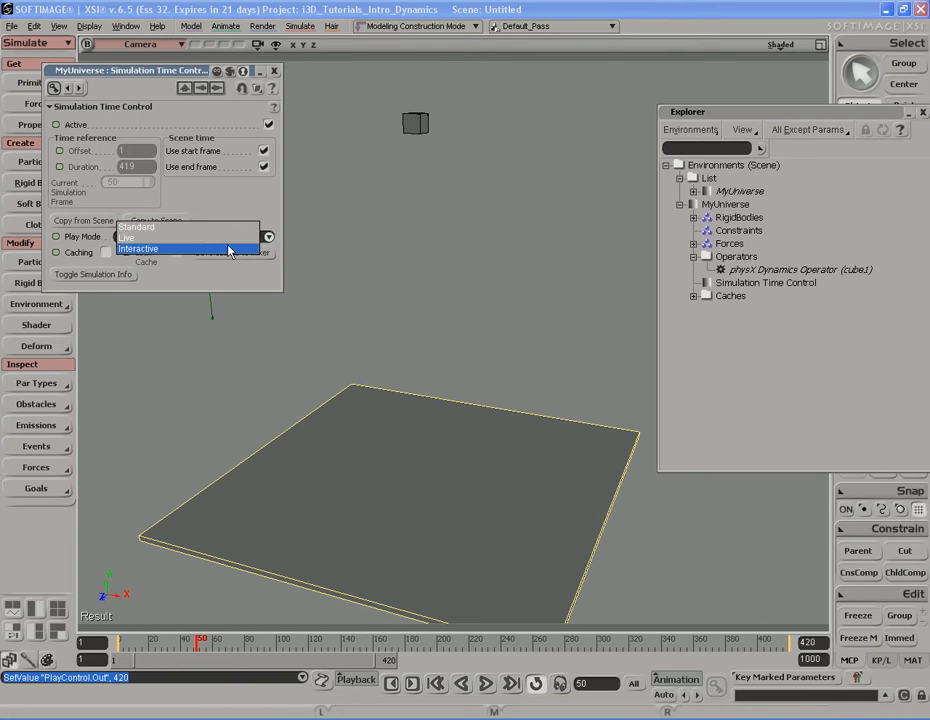
click(229, 238)
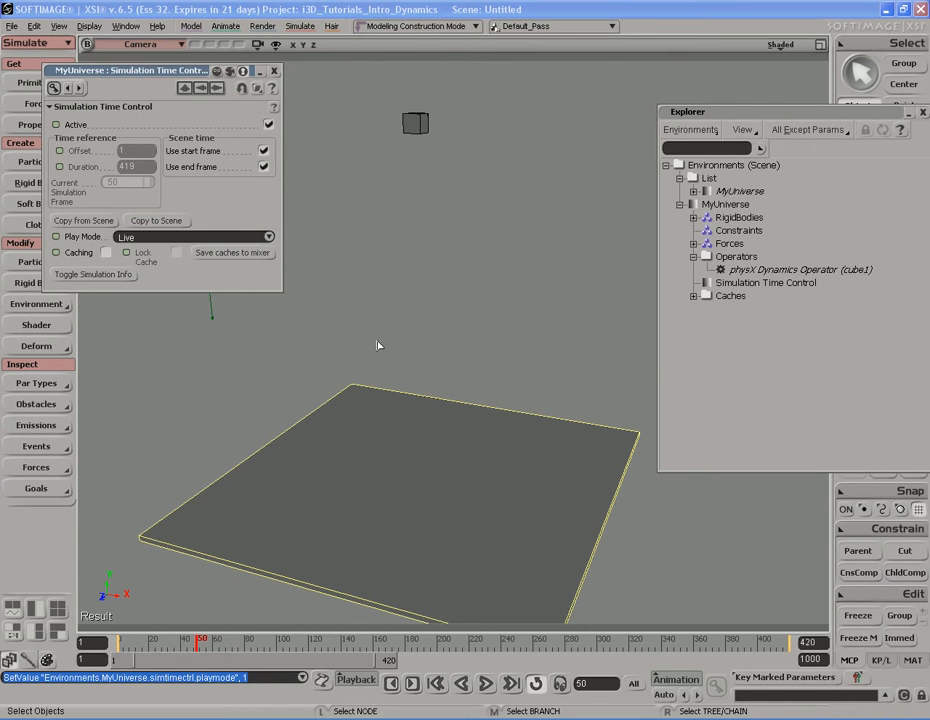
key(shift+comma)
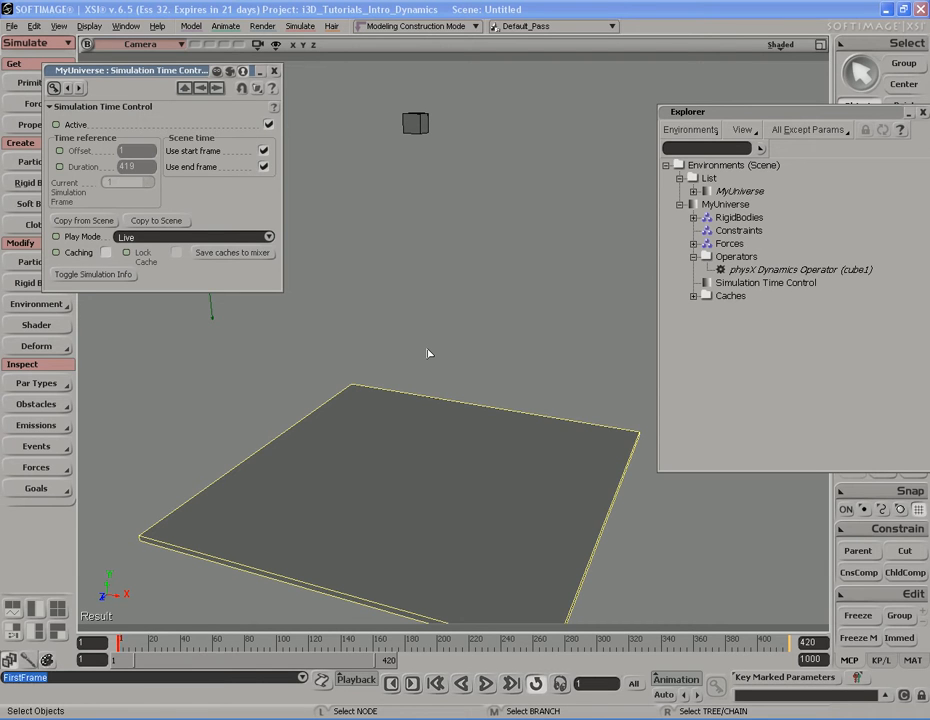
middle_click(550, 538)
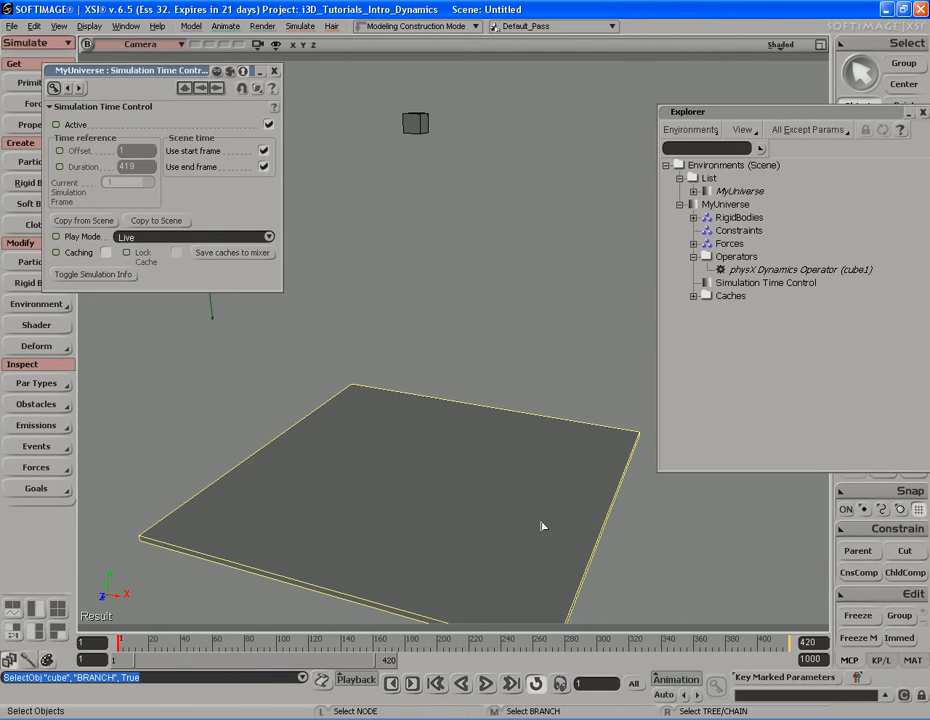
click(268, 239)
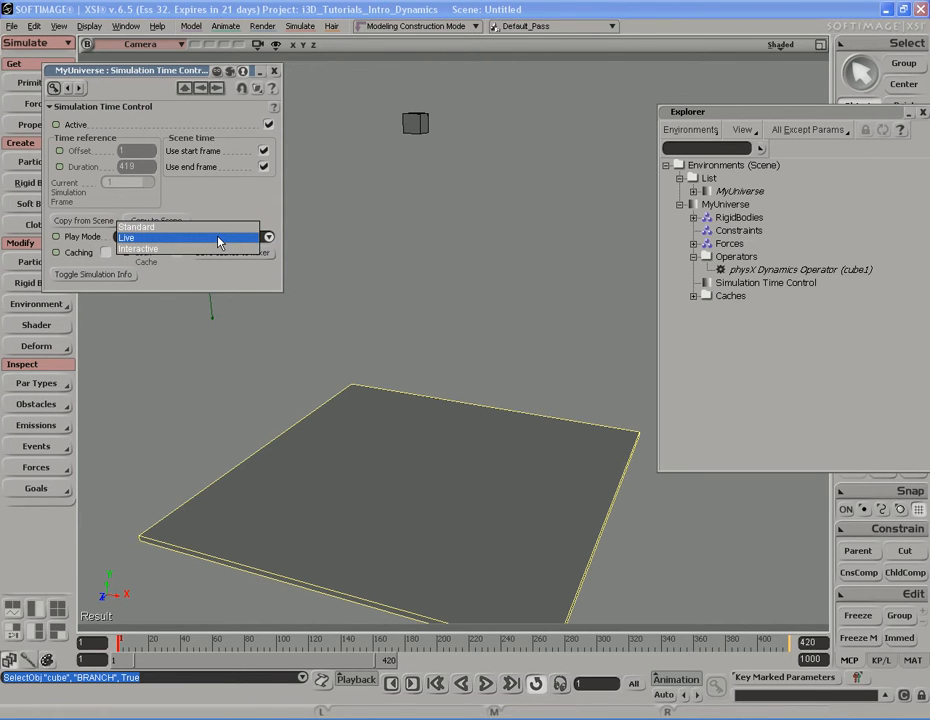
click(224, 239)
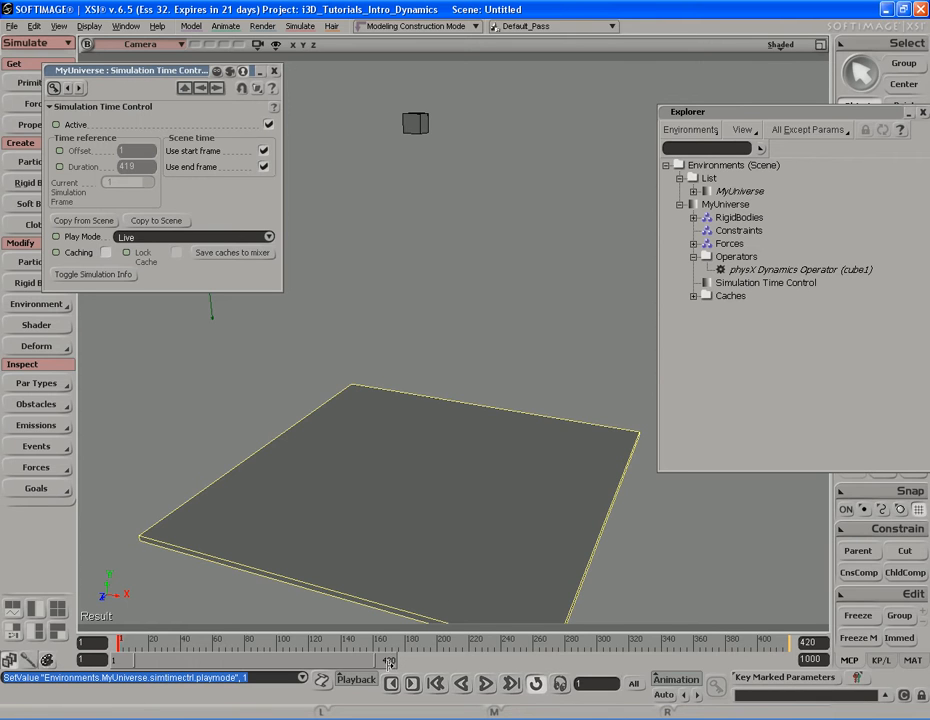
- Set the scene's end frame to 150
drag(388, 663, 361, 663)
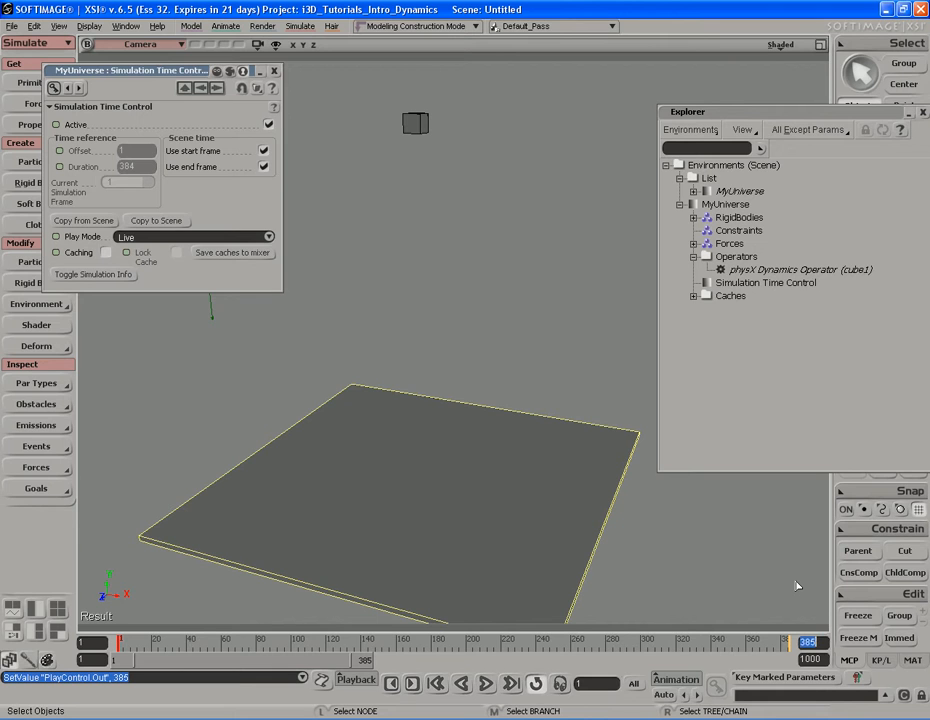
text(0)
key(Return)
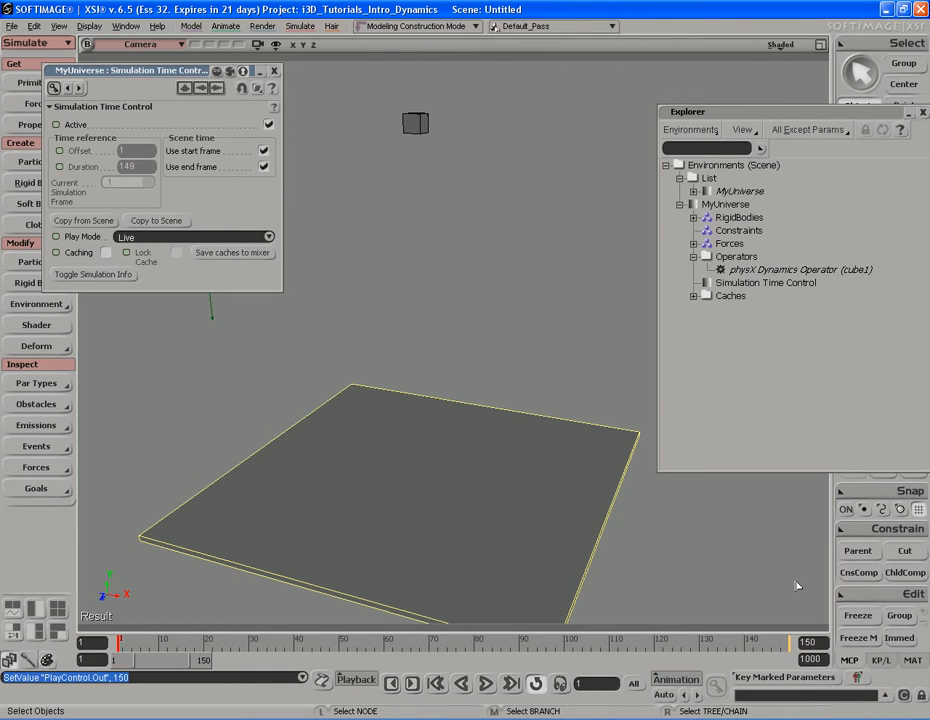
- Play the simulation to watch the cube fall in Live mode, stop playback and return to the first frame
key(Up)
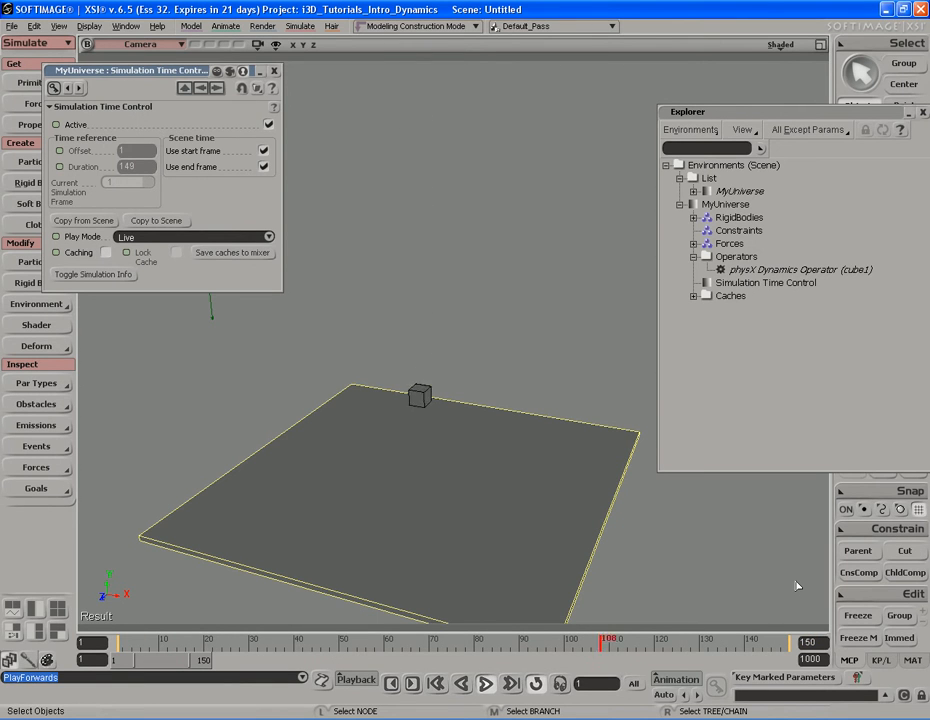
key(Escape)
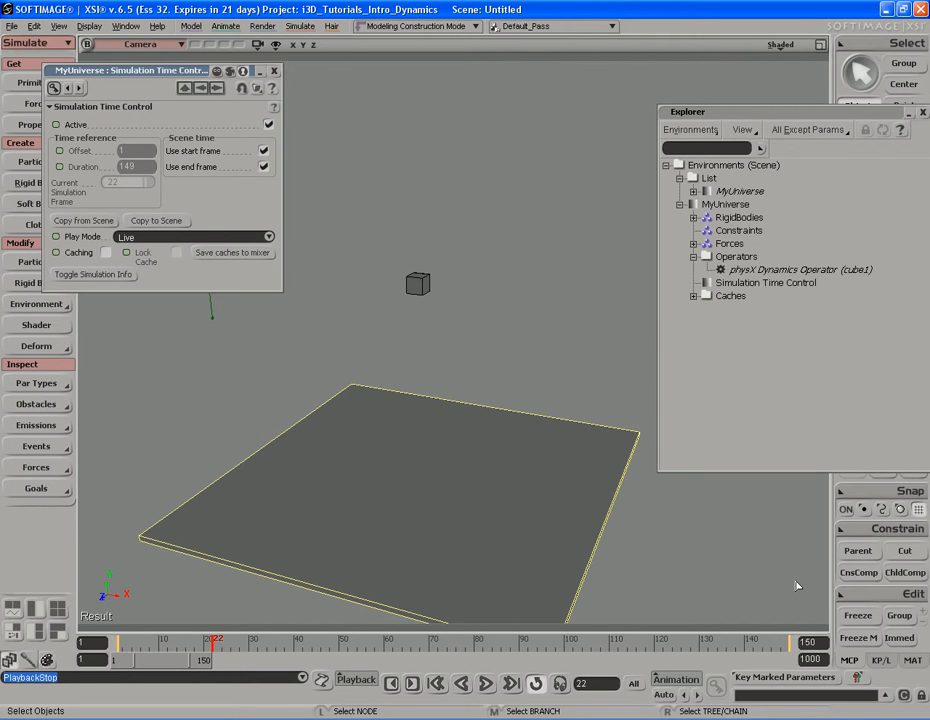
key(shift+comma)
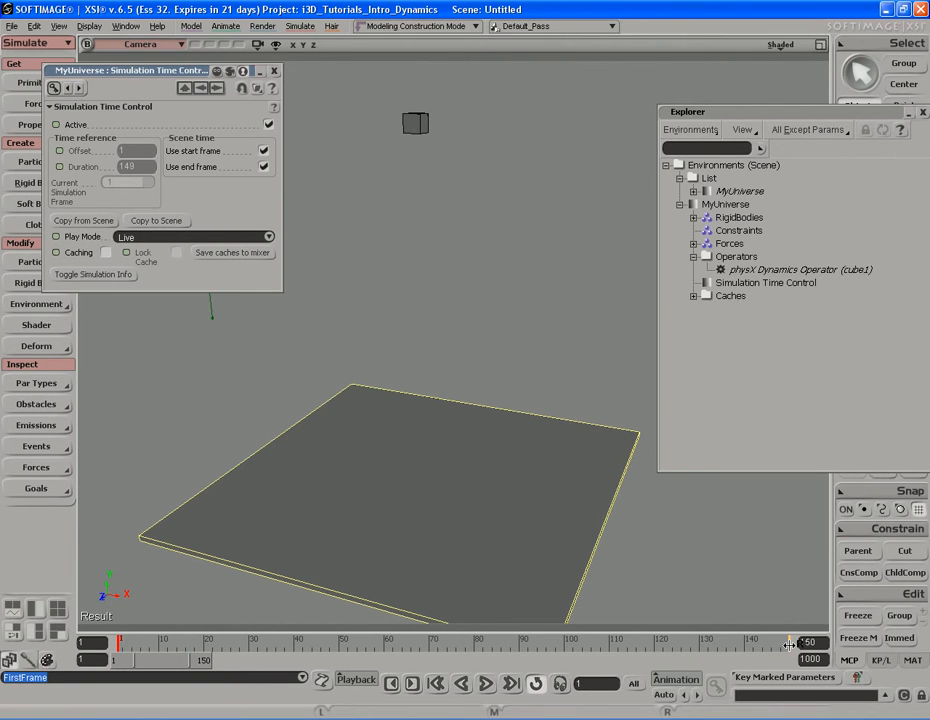
- Jump to frame 99, switch playback looping off and on again, and scrub back to frame 1
click(562, 640)
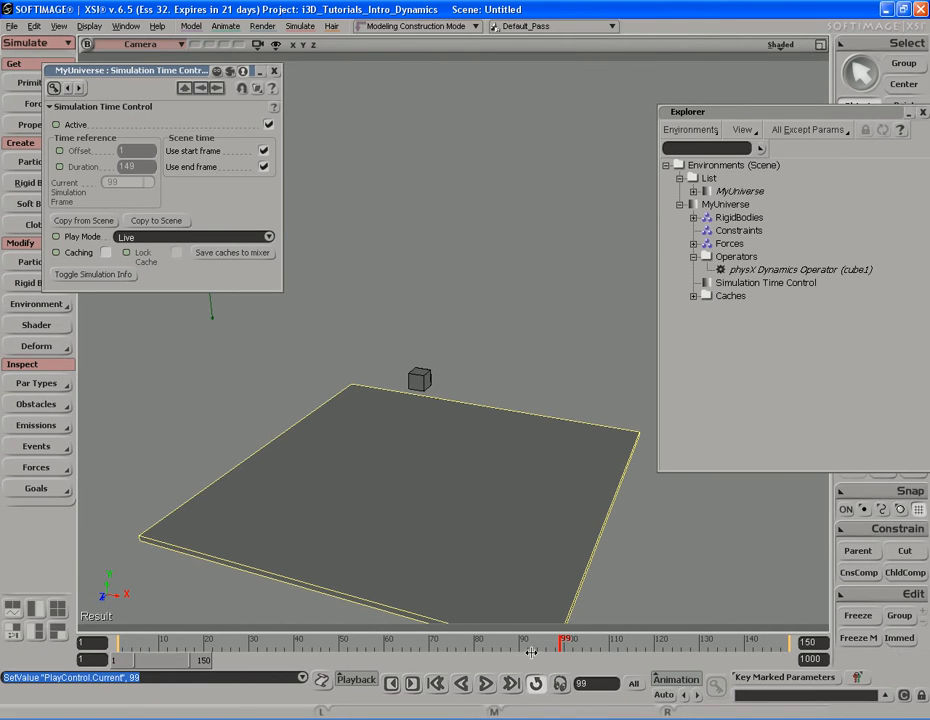
click(535, 684)
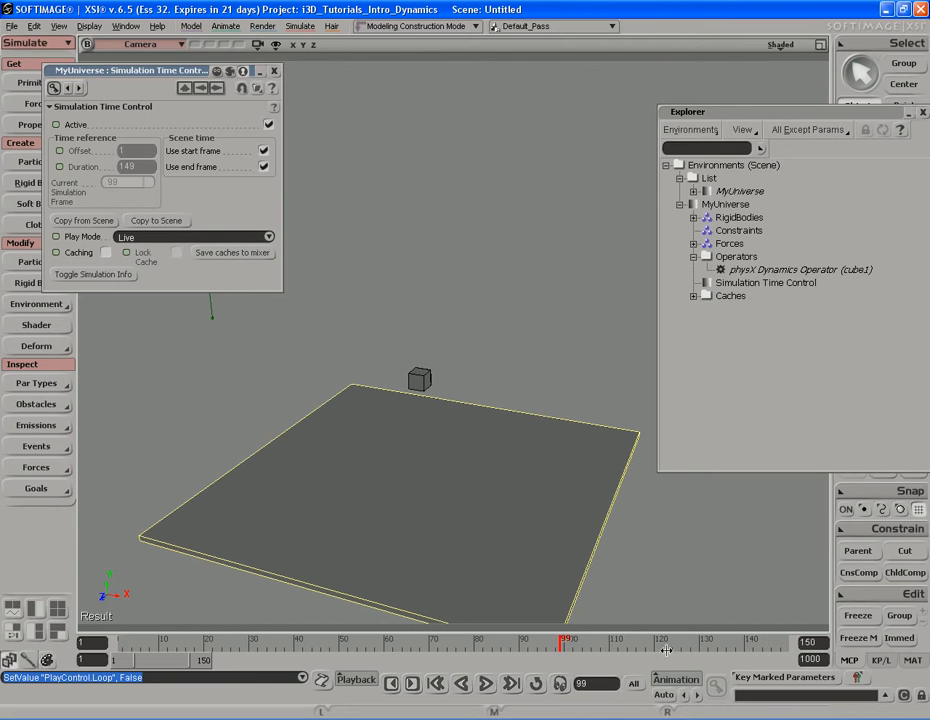
click(536, 684)
drag(560, 646, 116, 650)
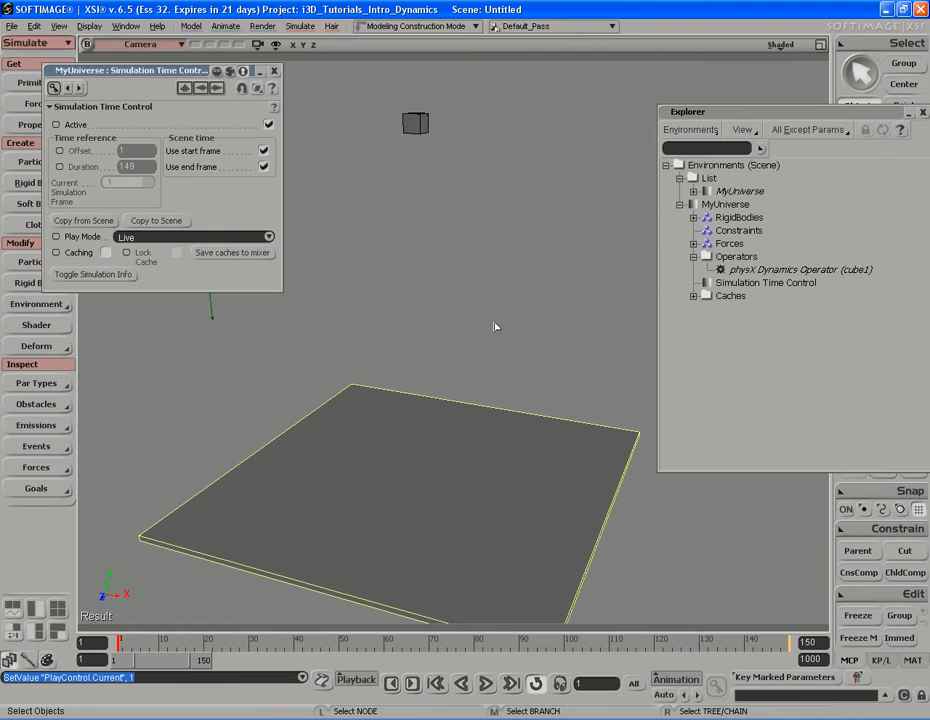
- Start playing the simulation and select the gravity force in MyUniverse's Forces group
key(Up)
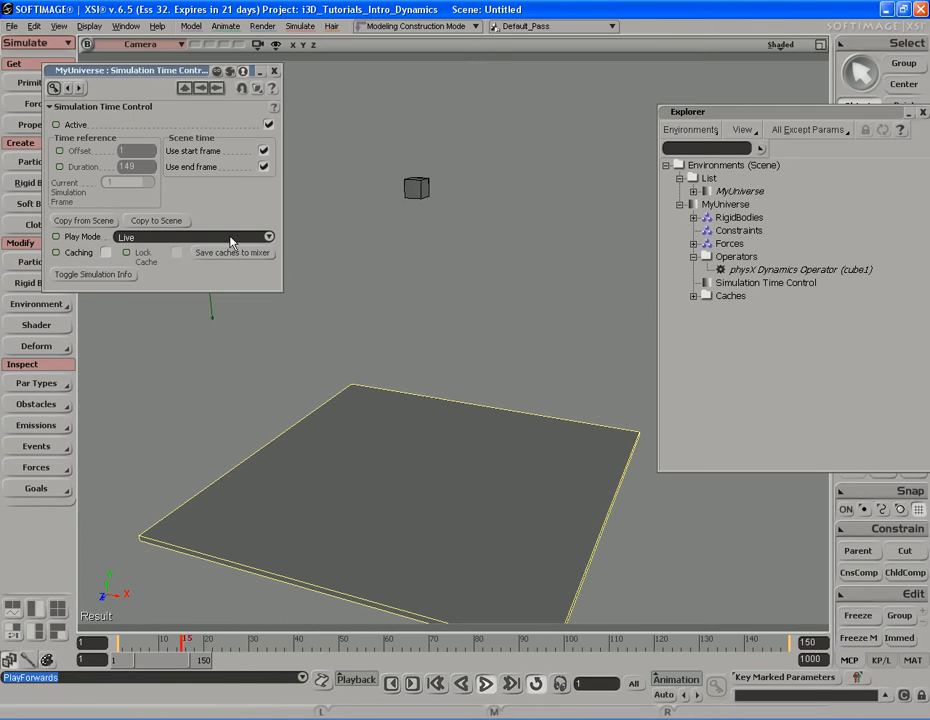
drag(200, 72, 135, 17)
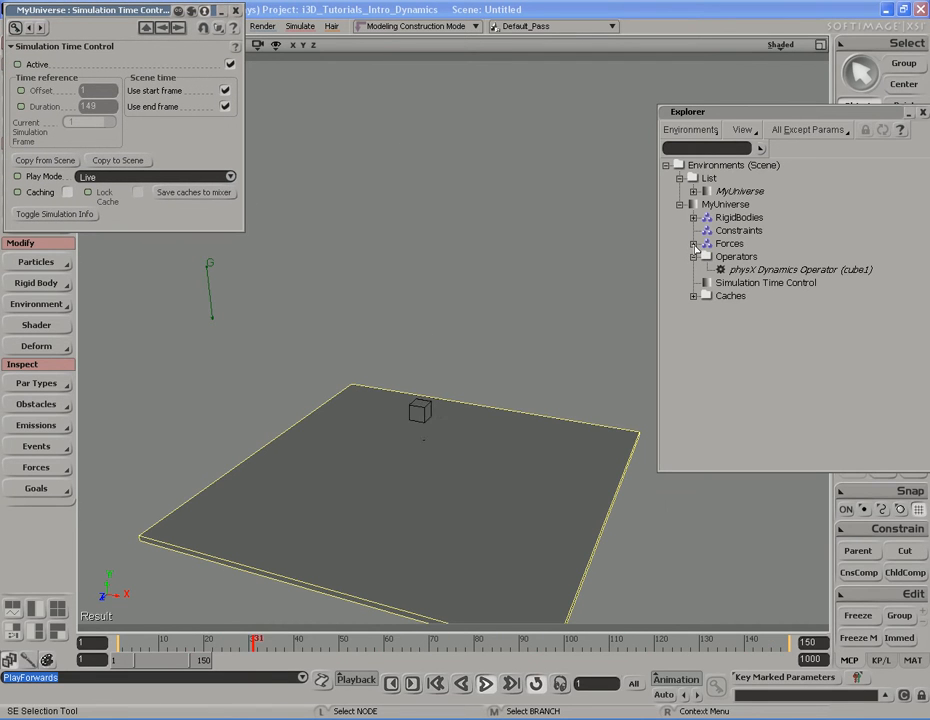
drag(690, 111, 658, 73)
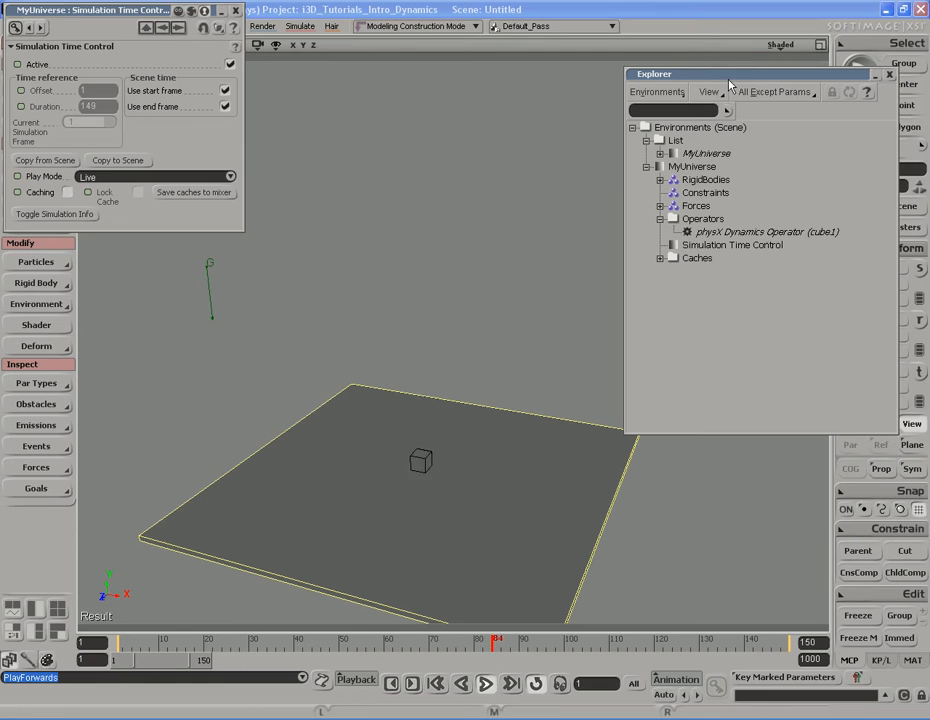
click(661, 206)
click(711, 219)
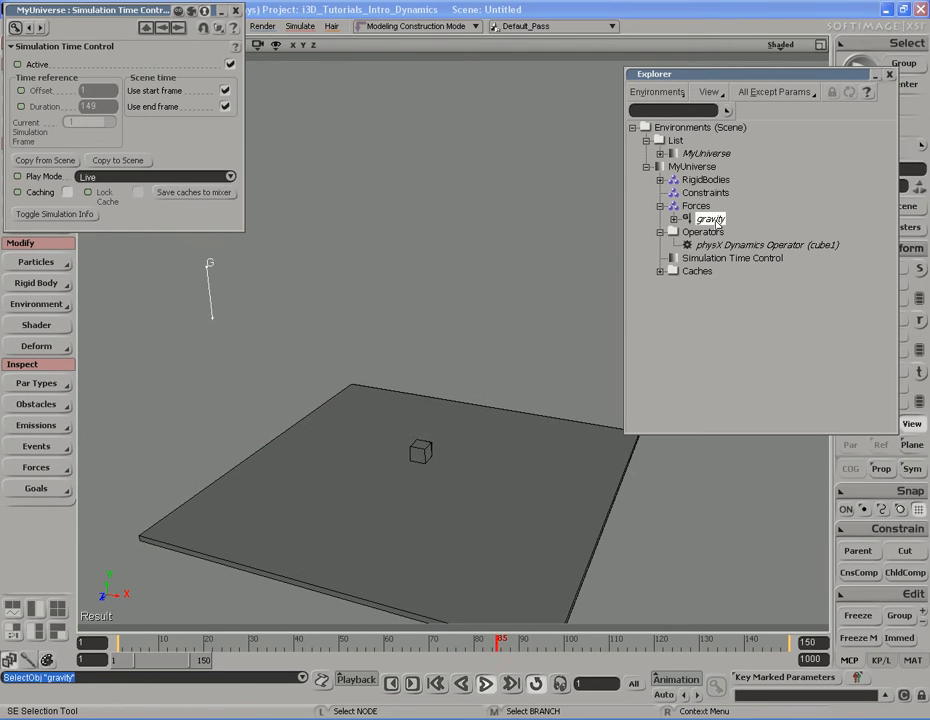
- Open the gravity force's properties and vary its amplitude between about 1.4 and 100 during playback, ending at about 44.2
double_click(715, 220)
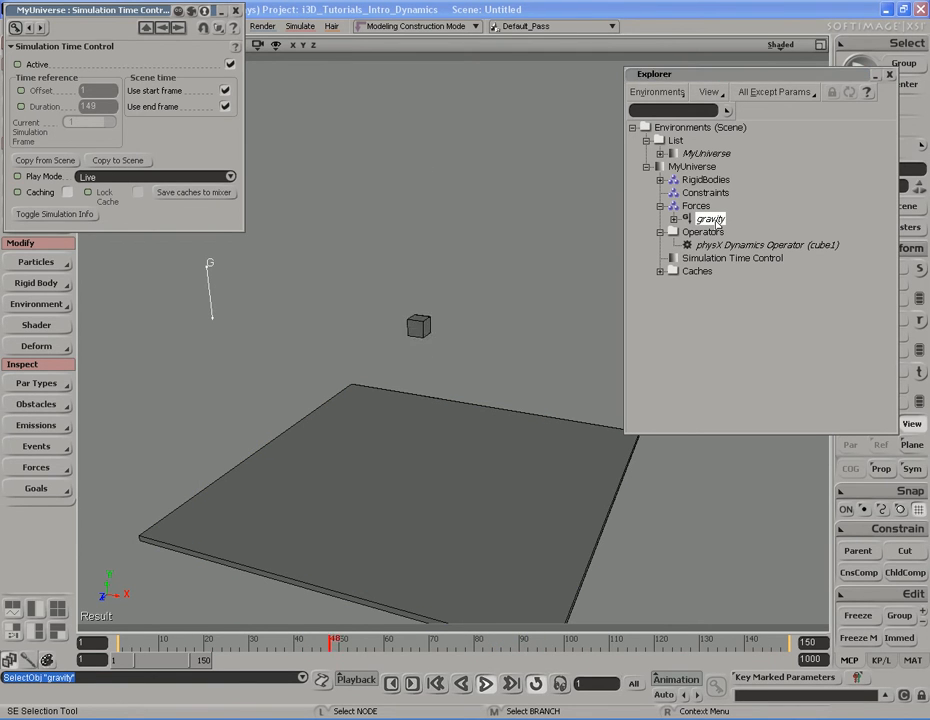
drag(722, 31, 590, 18)
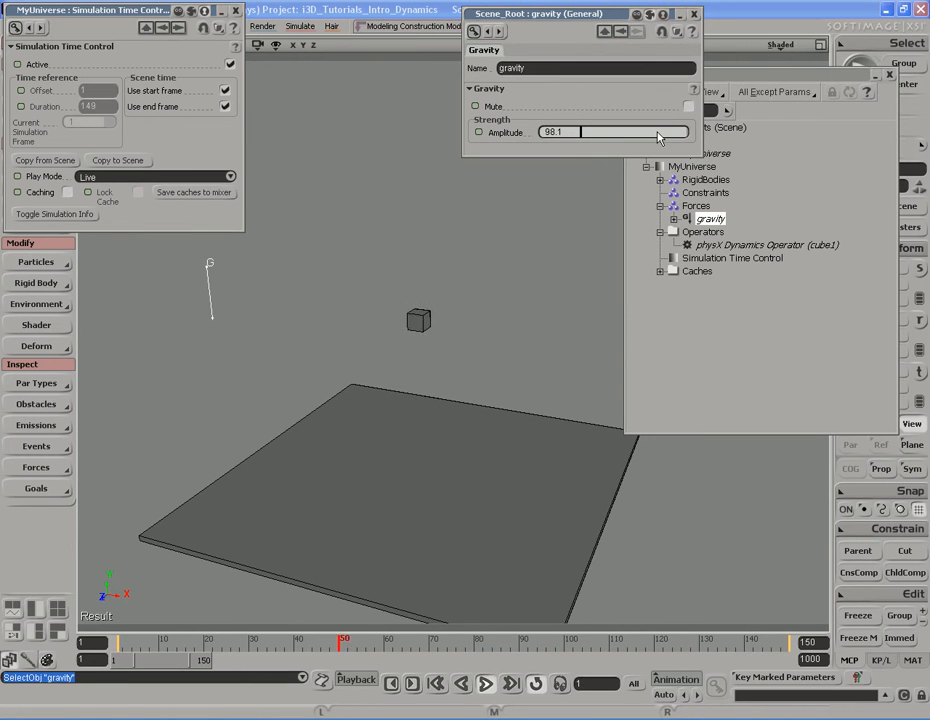
mouse_move(660, 135)
mouse_down()
mouse_move(672, 133)
mouse_move(646, 137)
mouse_up()
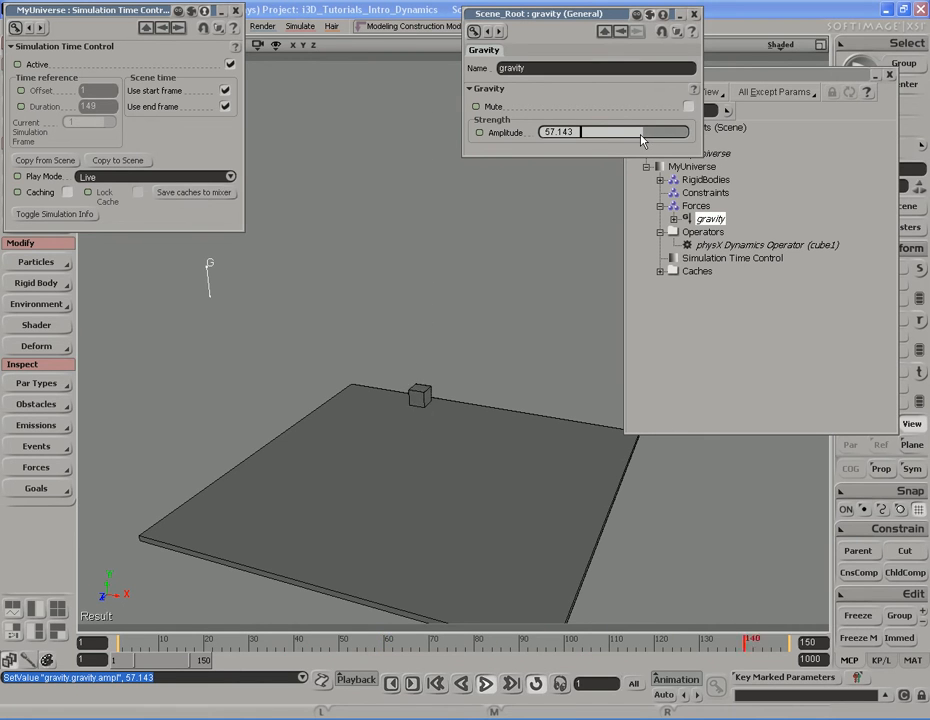
drag(639, 139, 586, 144)
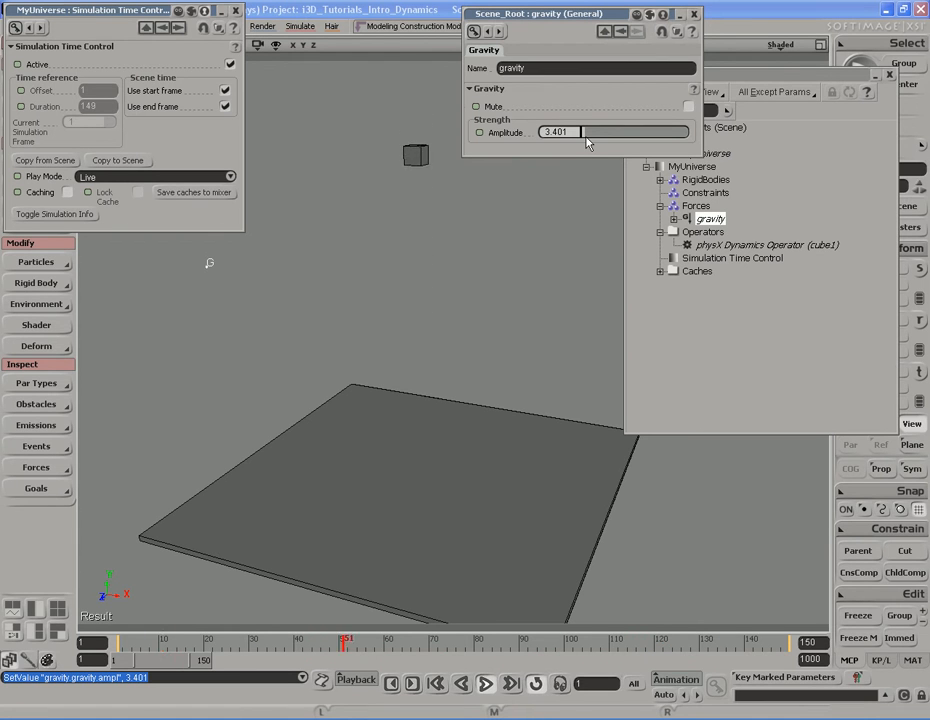
drag(586, 137, 702, 134)
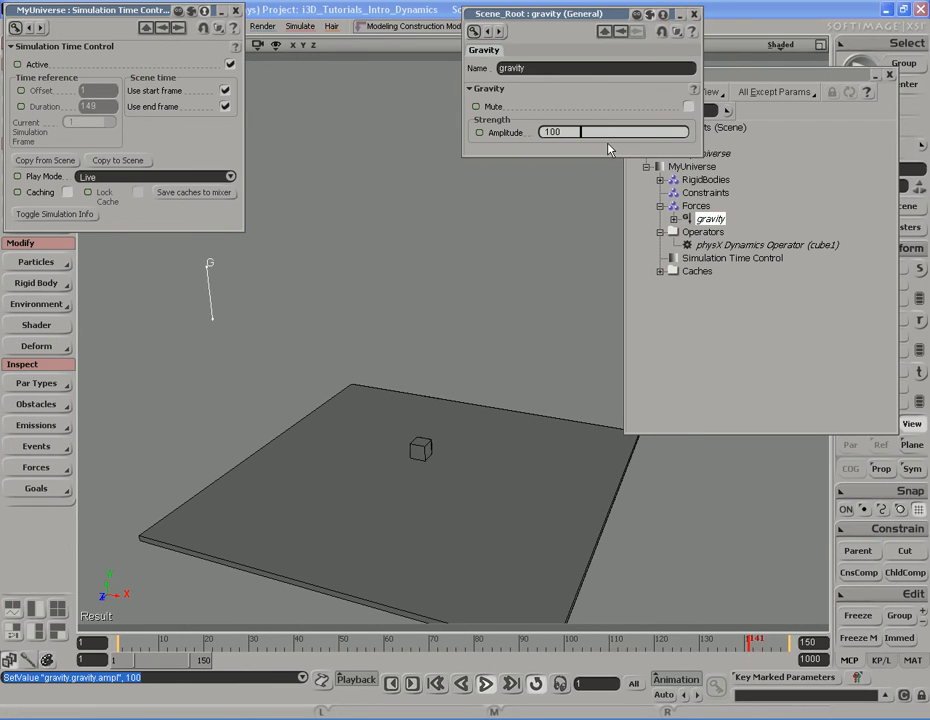
drag(608, 147, 586, 140)
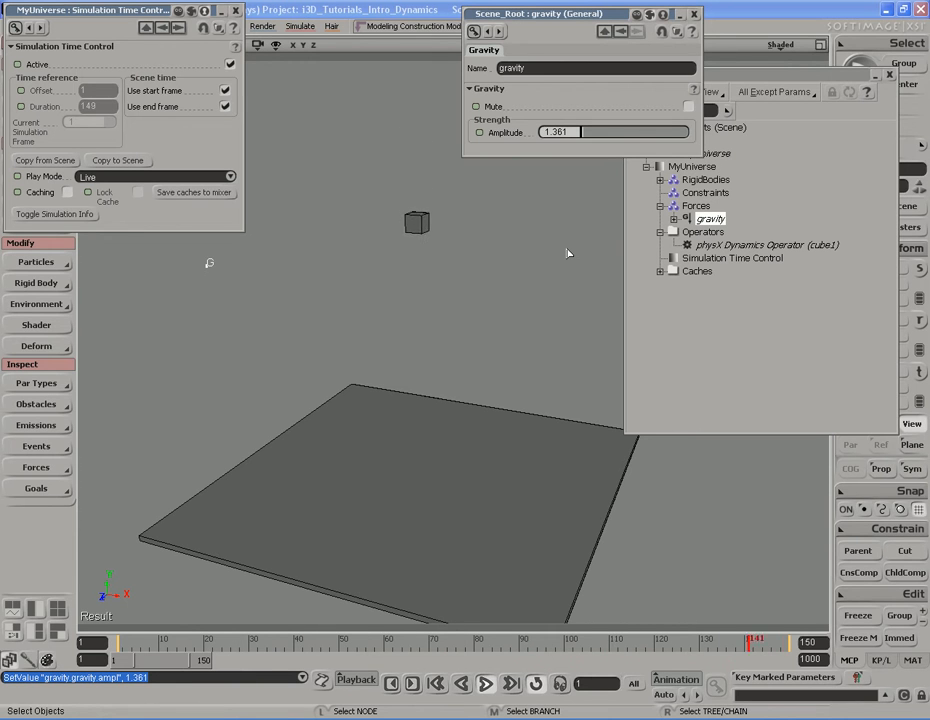
drag(587, 139, 623, 139)
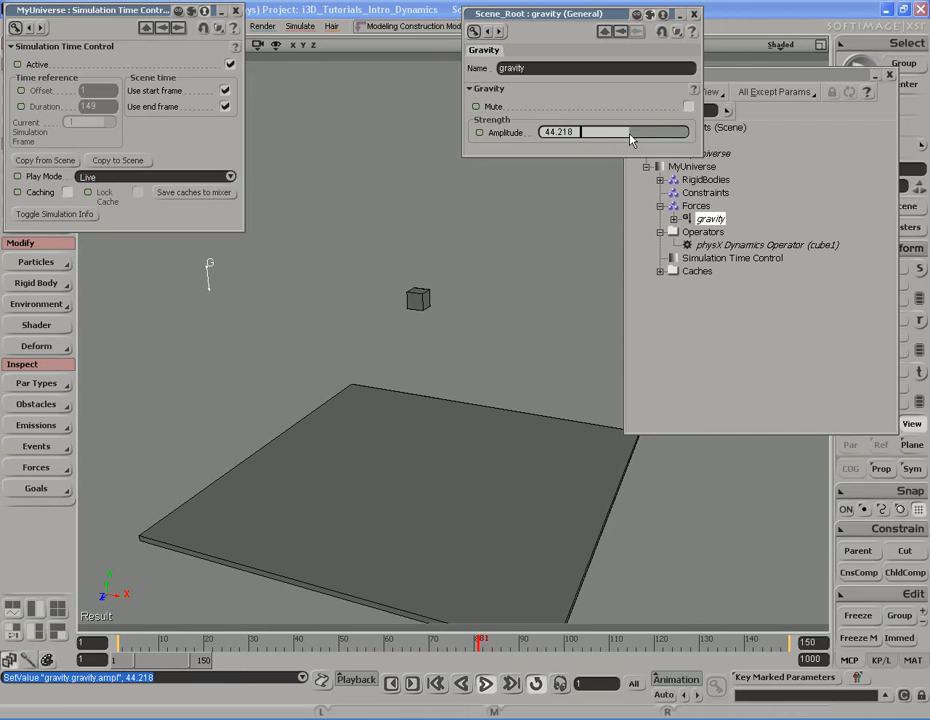
- Set the gravity amplitude to 98.1, stop playback and return to the first frame
click(575, 138)
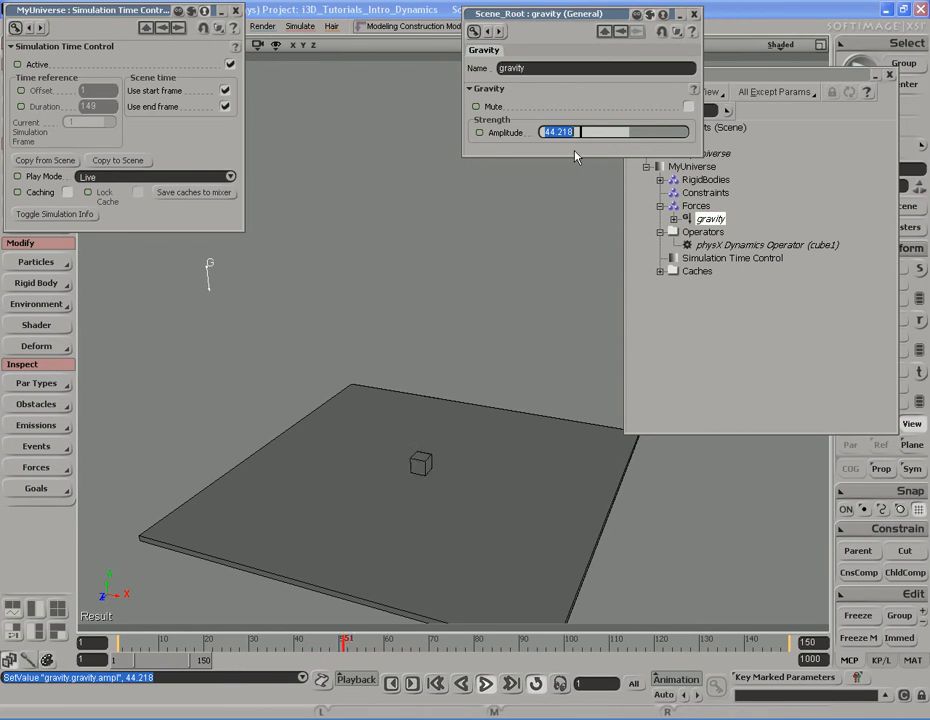
text(98.1)
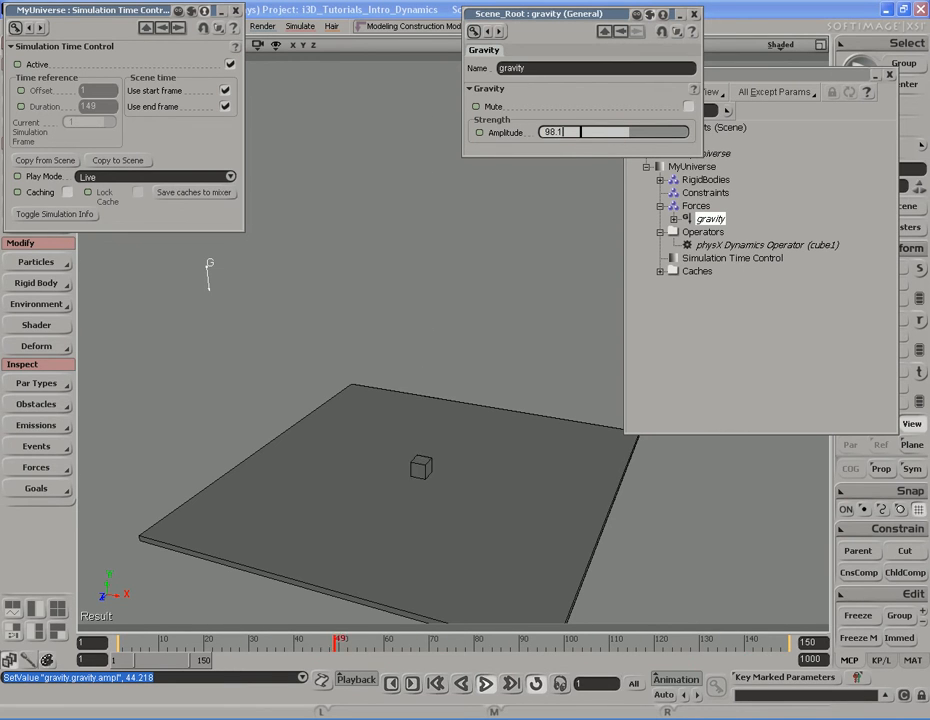
key(Return)
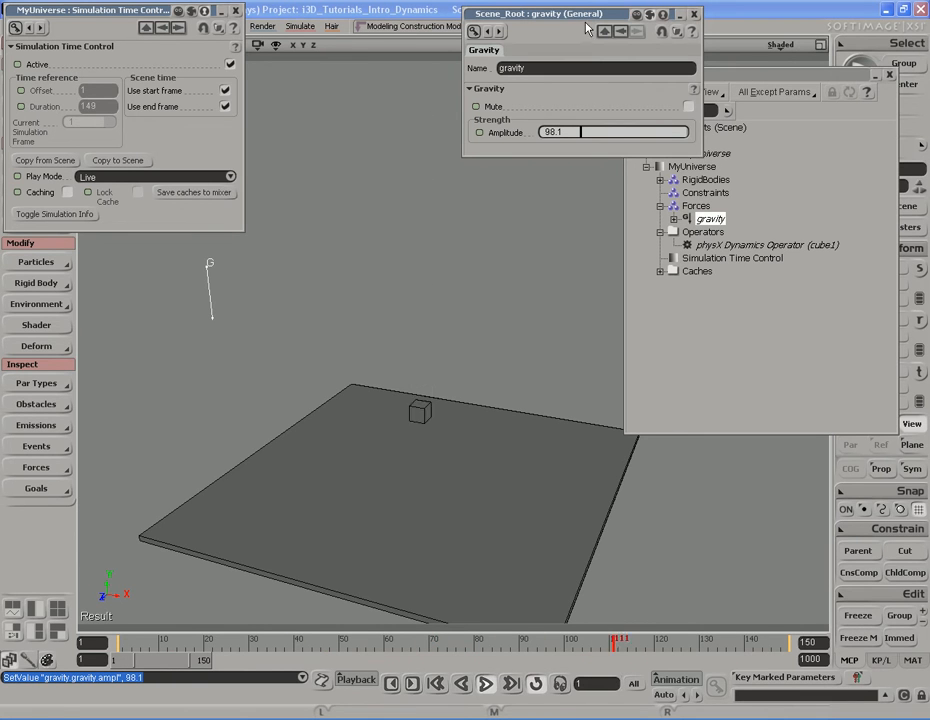
key(Escape)
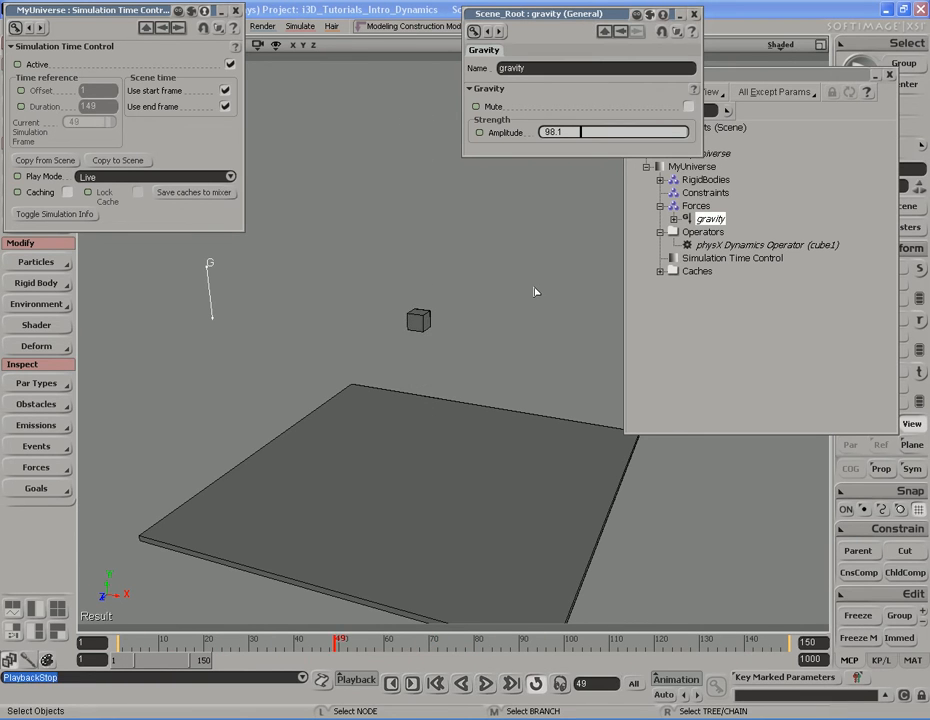
key(Home)
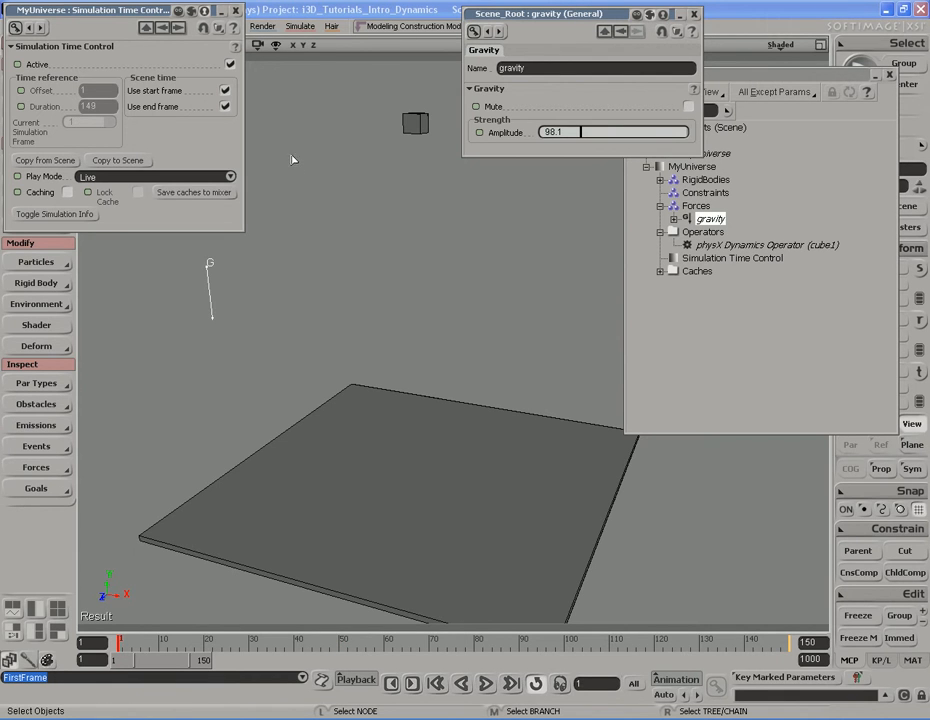
- Set MyUniverse's simulation play mode to Standard and play the simulation
click(230, 176)
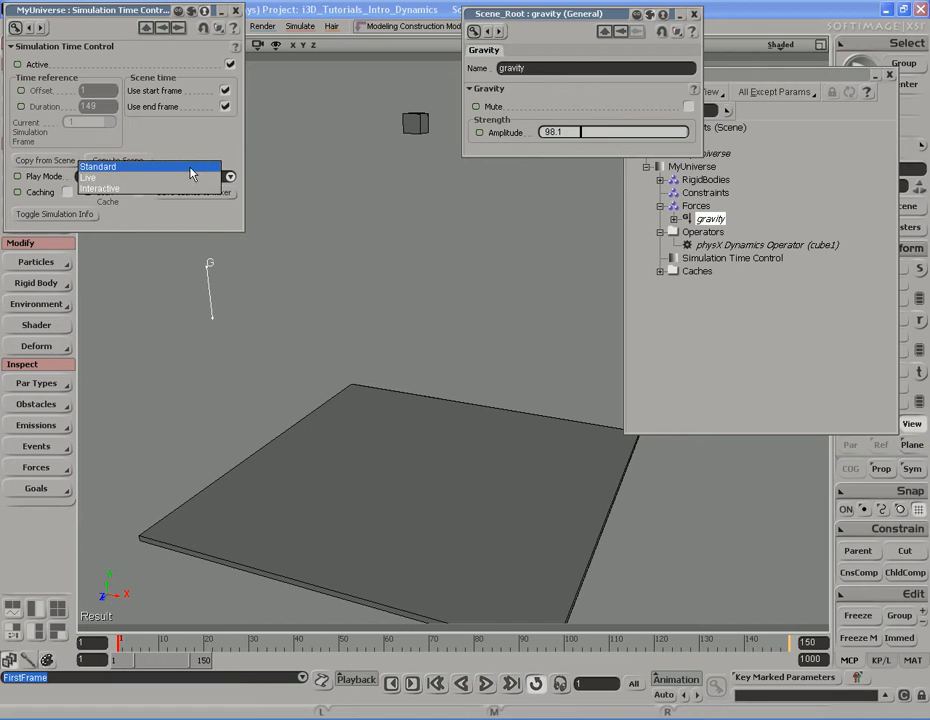
click(191, 168)
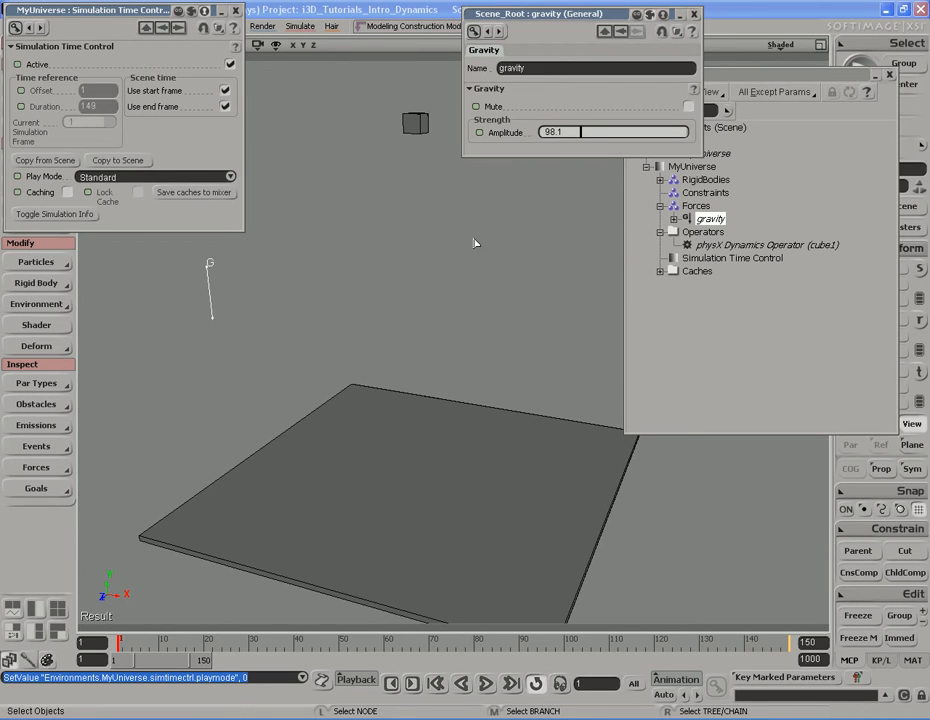
key(Up)
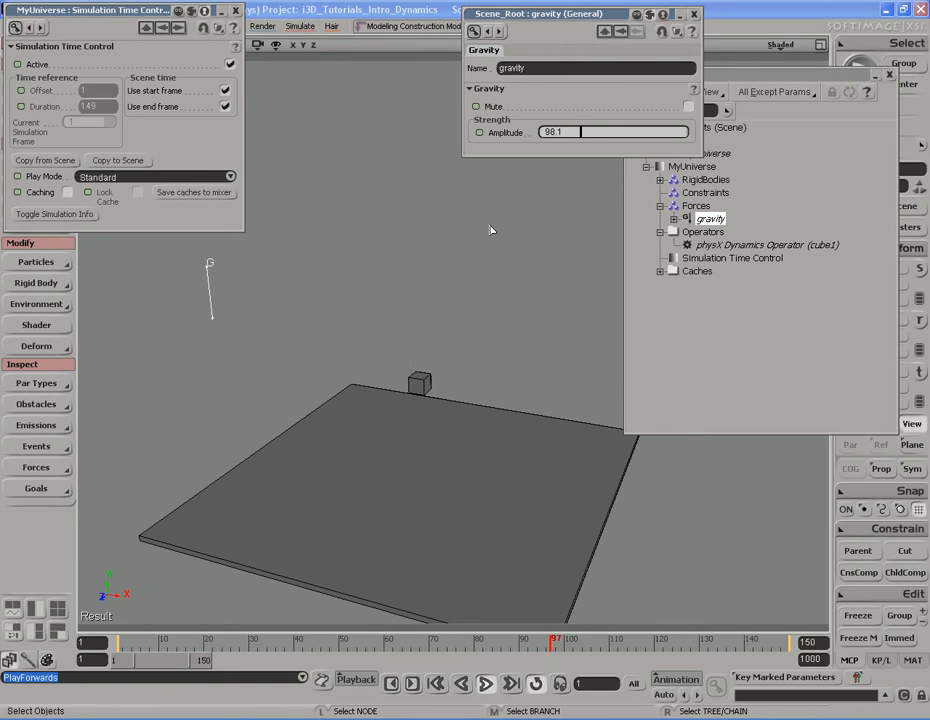
- Lower the gravity amplitude to about 38.1 and on to about 11.6 during playback, and stop the simulation
click(621, 132)
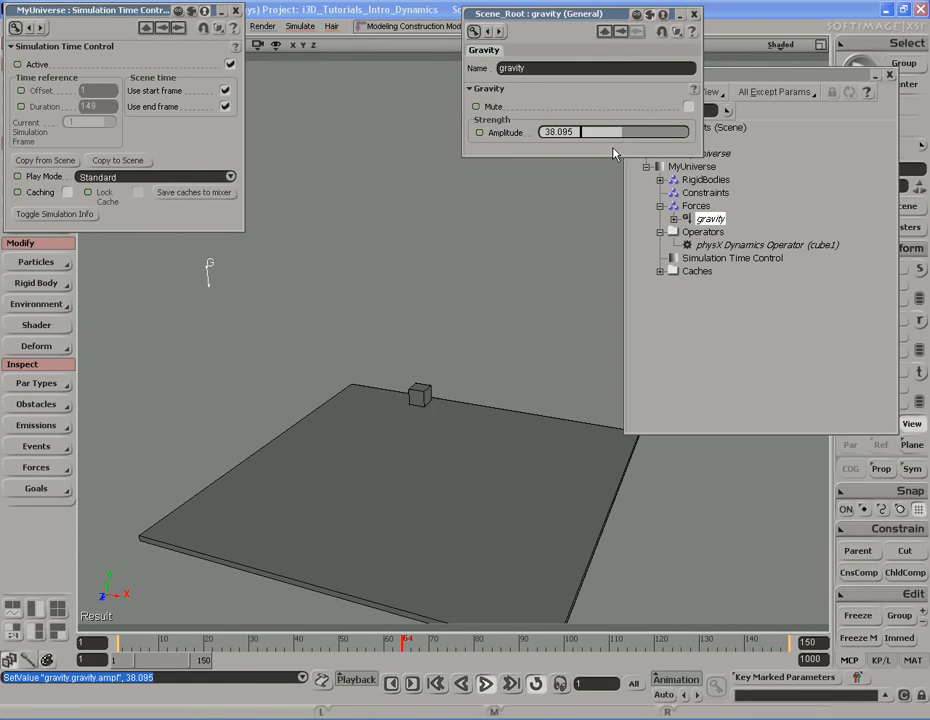
drag(619, 141, 595, 140)
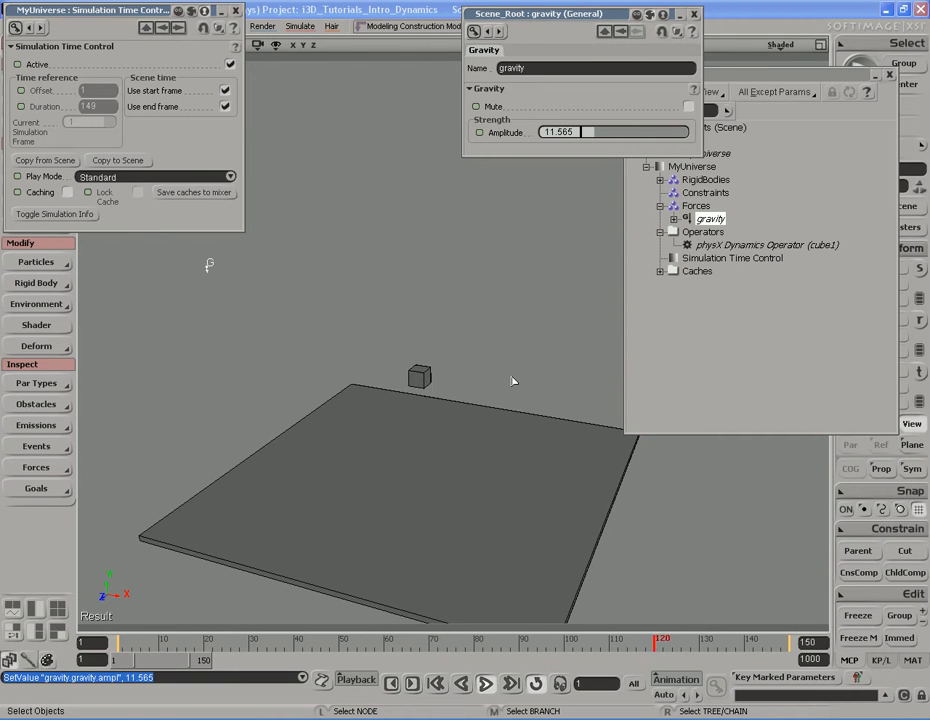
key(Escape)
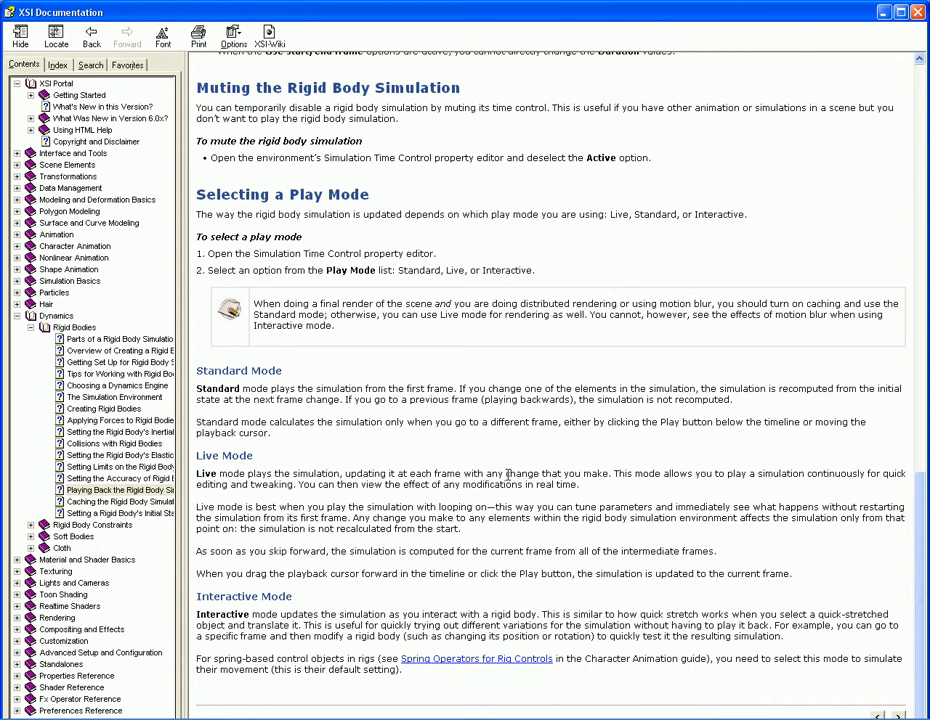
- Switch from the documentation to XSI, raise the gravity amplitude to about 52.4 at frame 31, and scrub back to frame 12
key(alt+Tab)
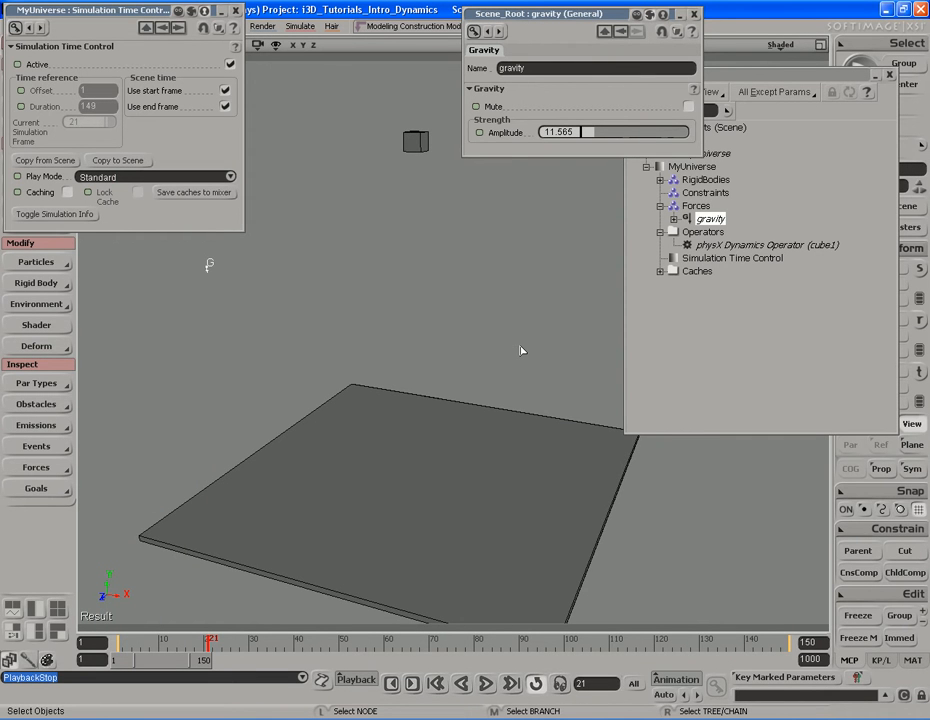
mouse_move(253, 641)
mouse_down()
mouse_move(208, 641)
mouse_move(253, 642)
mouse_up()
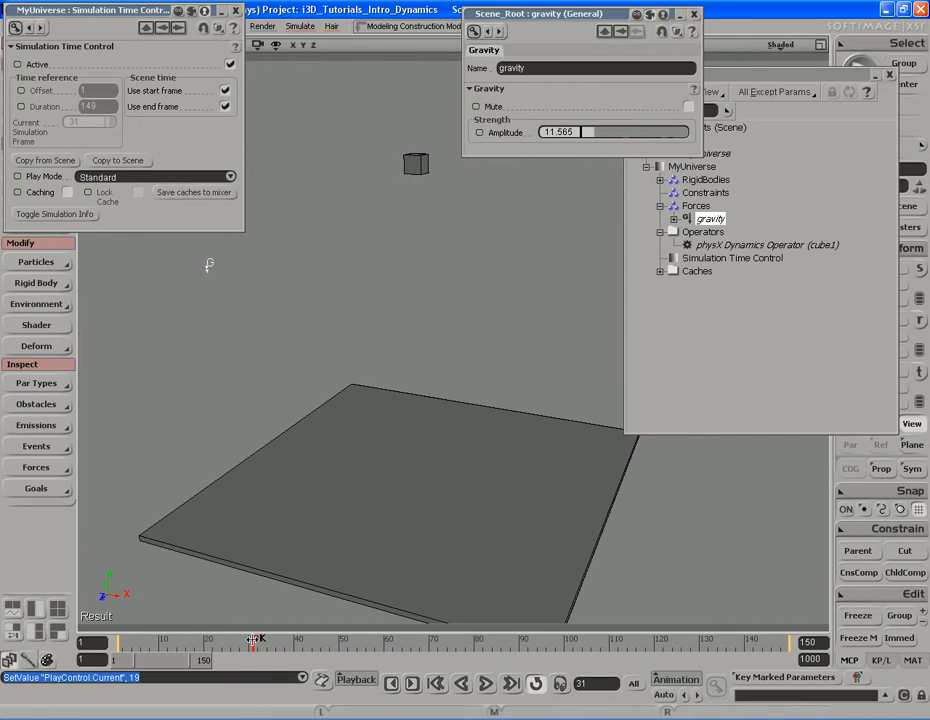
click(601, 132)
drag(601, 133, 638, 134)
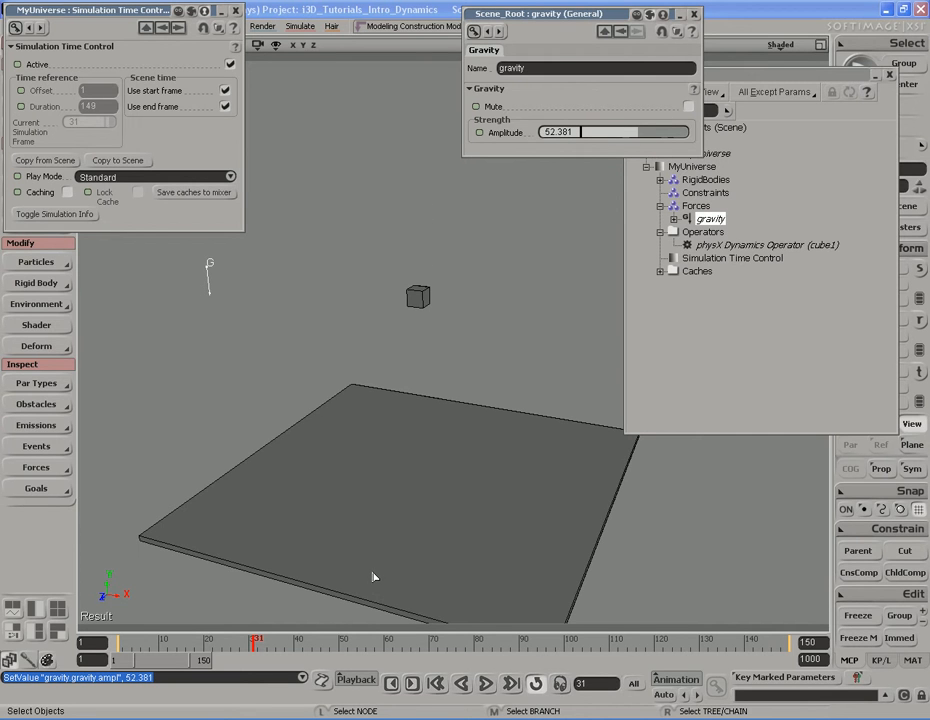
drag(254, 639, 168, 643)
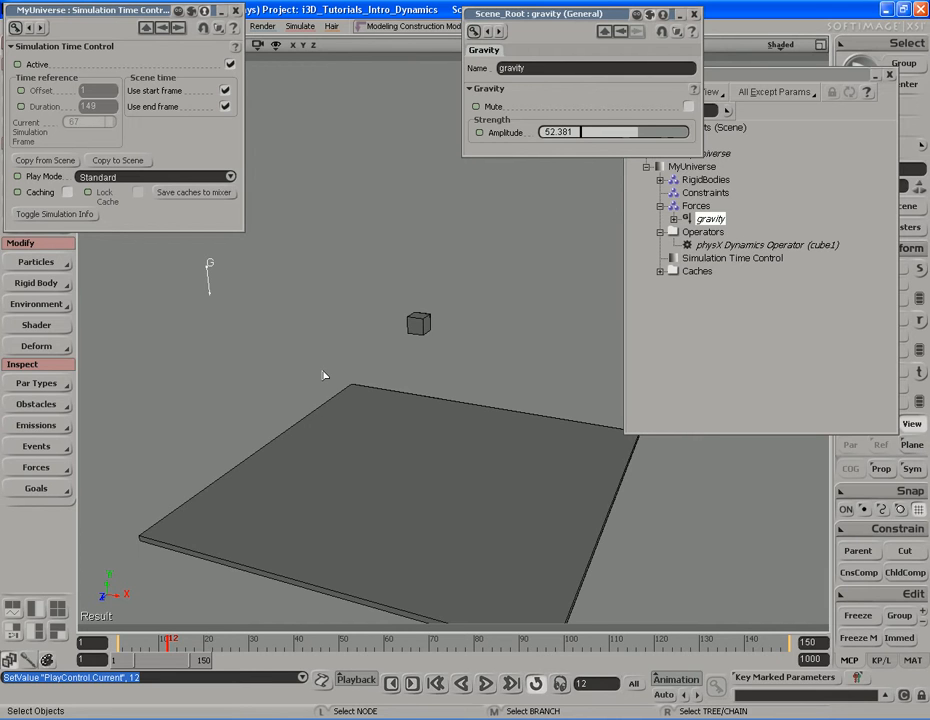
- Return to the first frame and change the simulation play mode from Live to Standard
key(shift+comma)
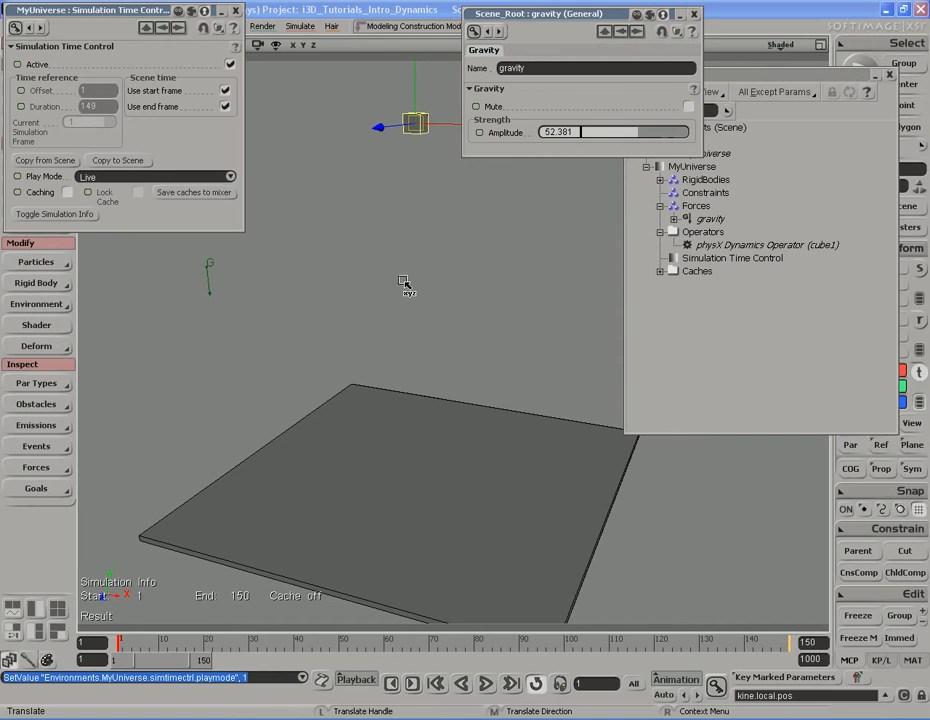
key(space)
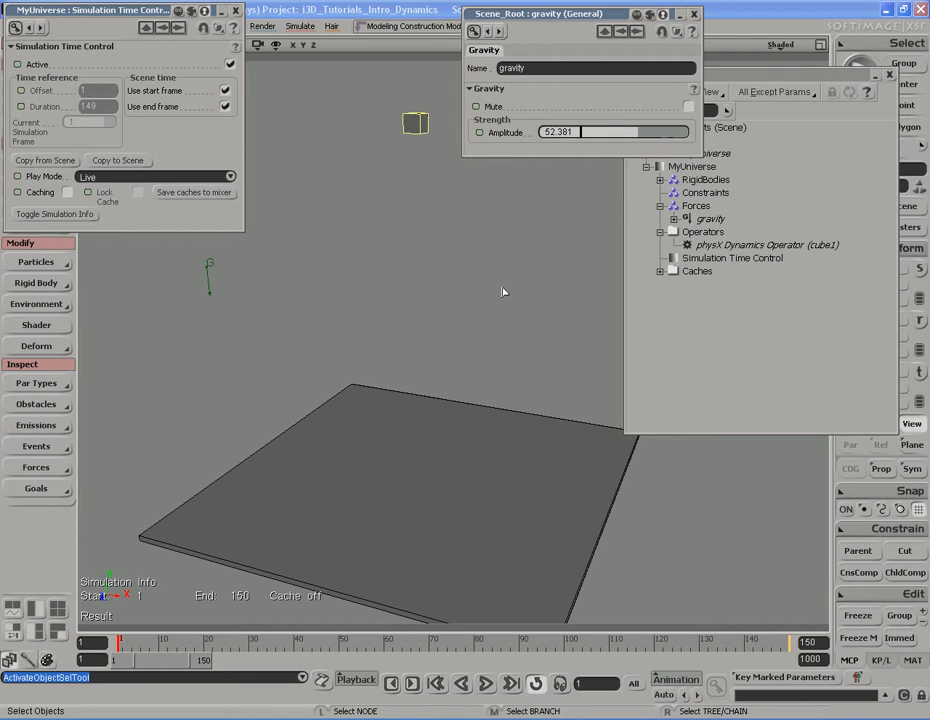
click(229, 177)
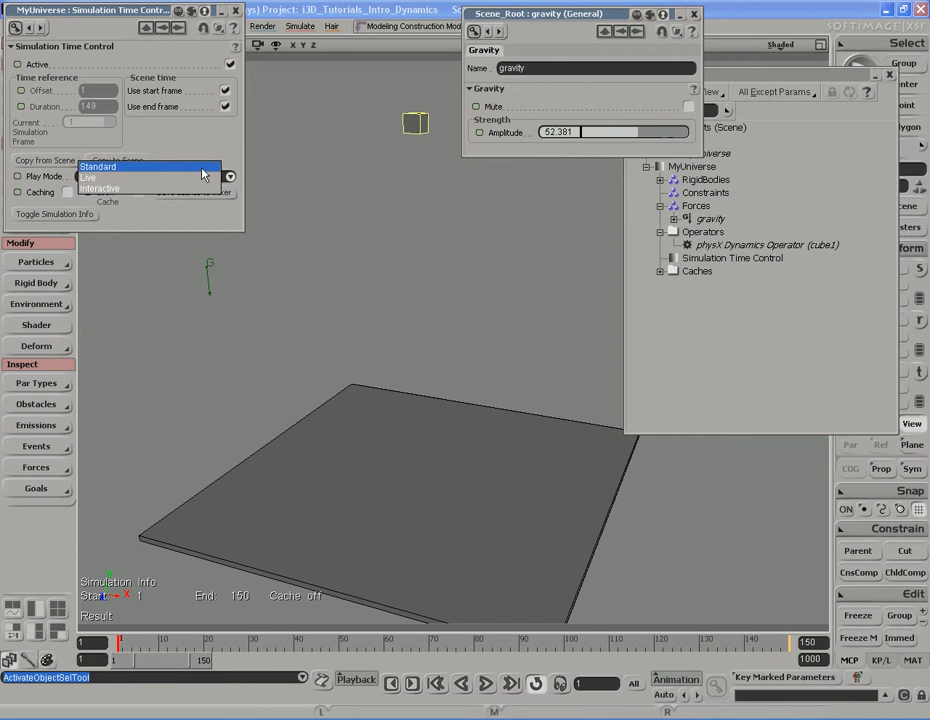
click(200, 167)
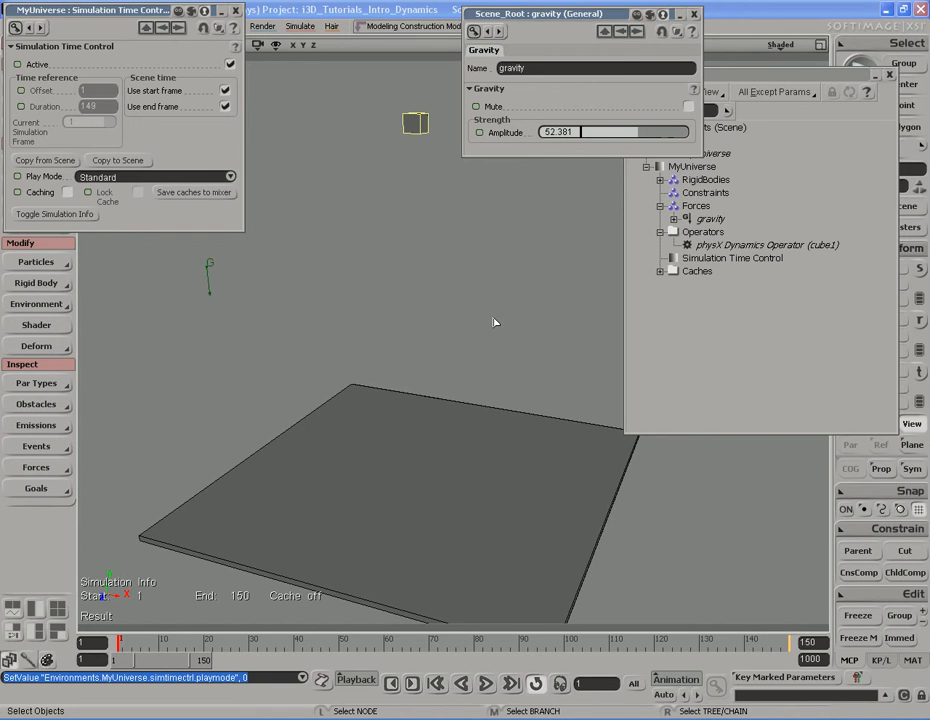
- Advance the simulation frame by frame from frame 1 to frame 23 to examine the cube's fall
key(Right)
key(Right)
key(Right)
key(Right)
key(Right)
key(Right)
key(Right)
key(Right)
key(Right)
key(Right)
key(Right)
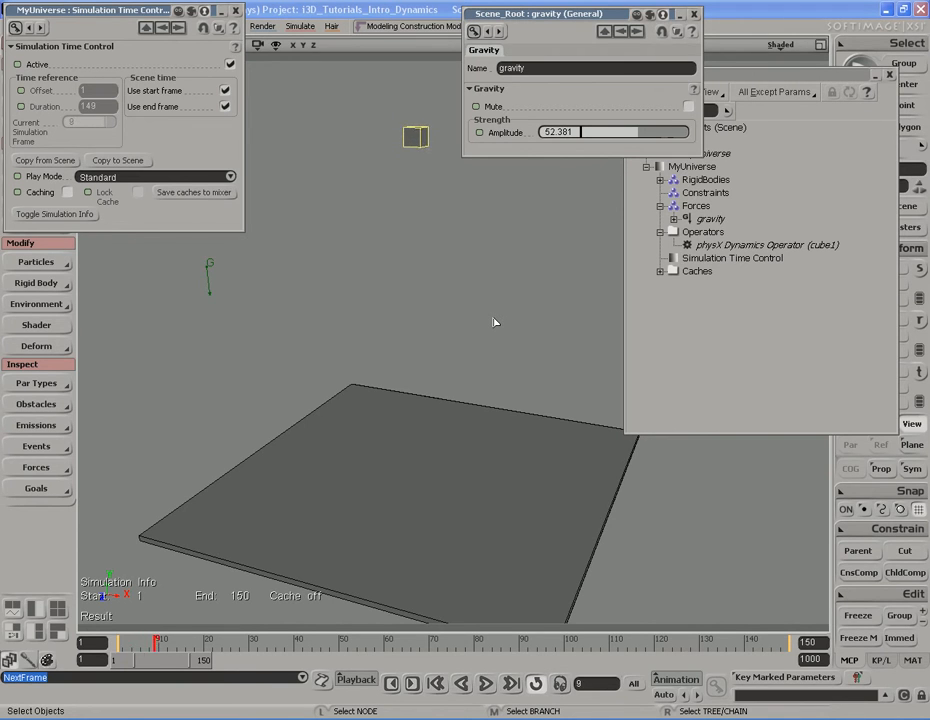
key(Right)
key(Right)
key(Right)
key(Right)
key(Right)
key(Right)
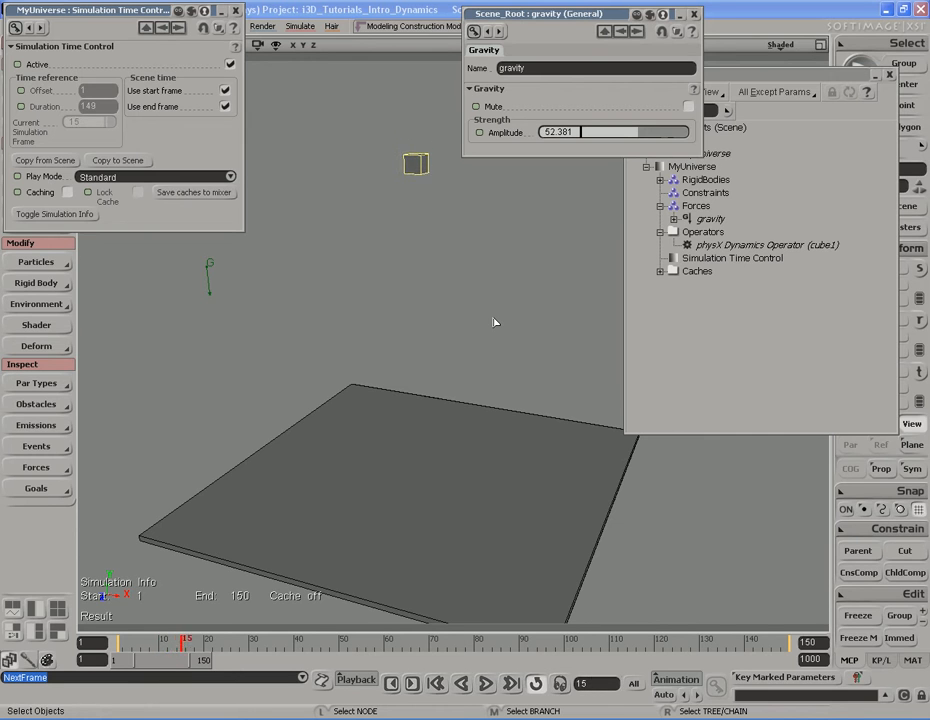
key(Right)
key(Right)
key(Right)
key(Right)
key(Right)
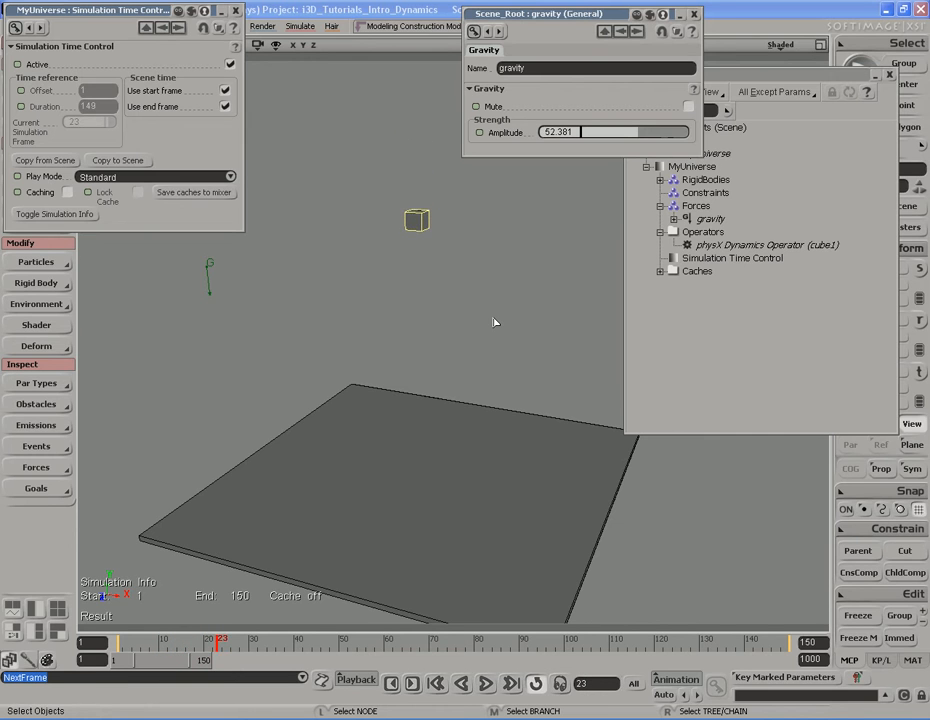
- Raise the gravity amplitude to about 89.8 at frame 23 and step forward frame by frame to frame 34
click(637, 134)
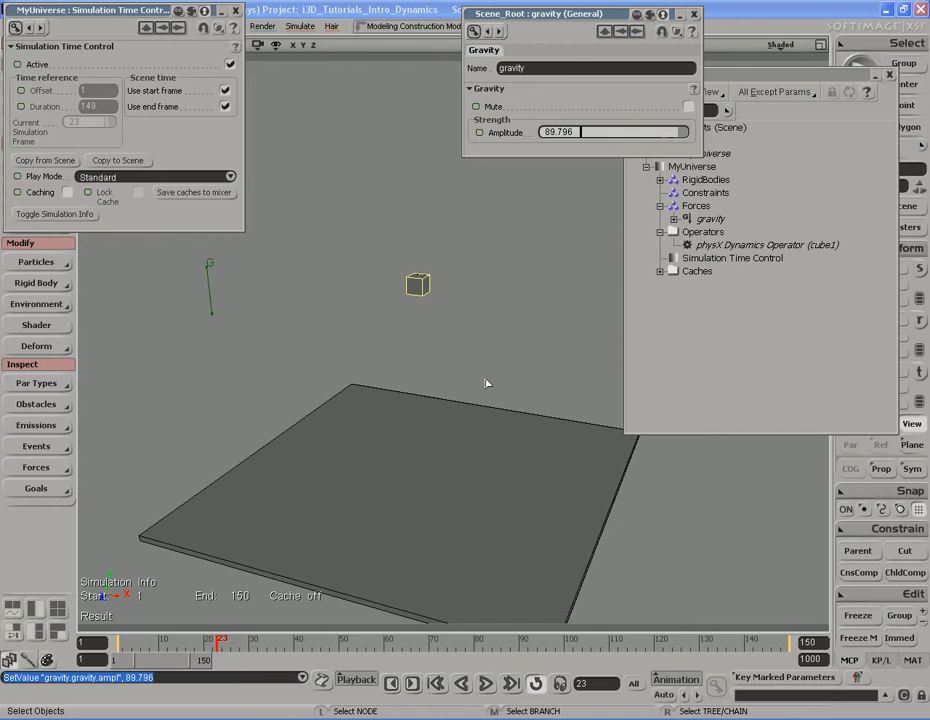
key(Right)
key(Right)
key(Right)
key(Right)
key(Right)
key(Right)
key(Right)
key(Right)
key(Right)
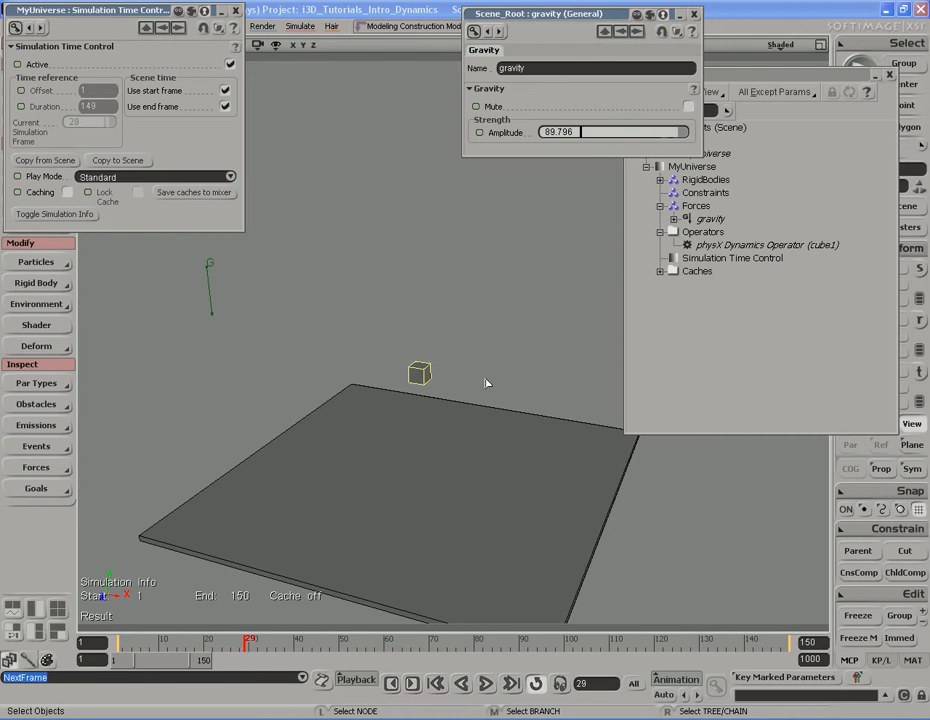
key(Right)
key(Right)
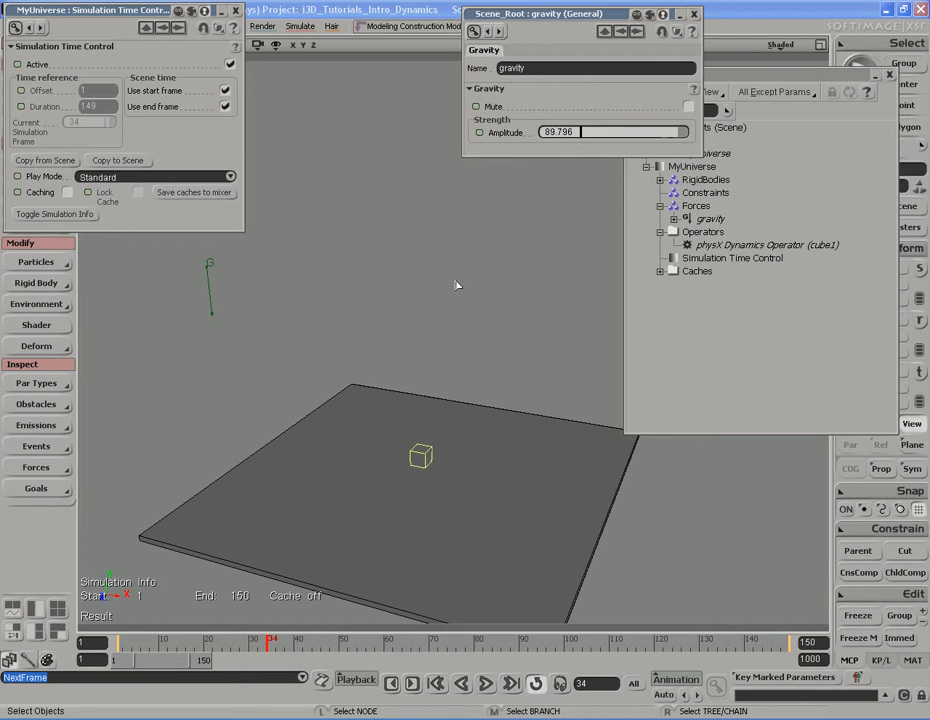
- Return to the first frame and set the simulation play mode to Interactive
key(Home)
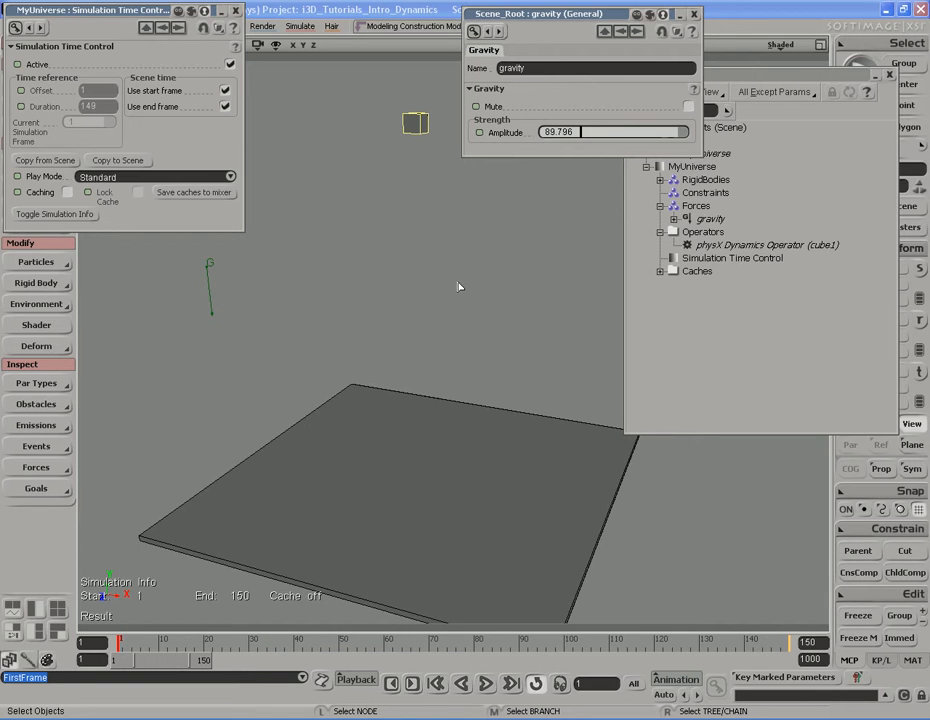
click(155, 176)
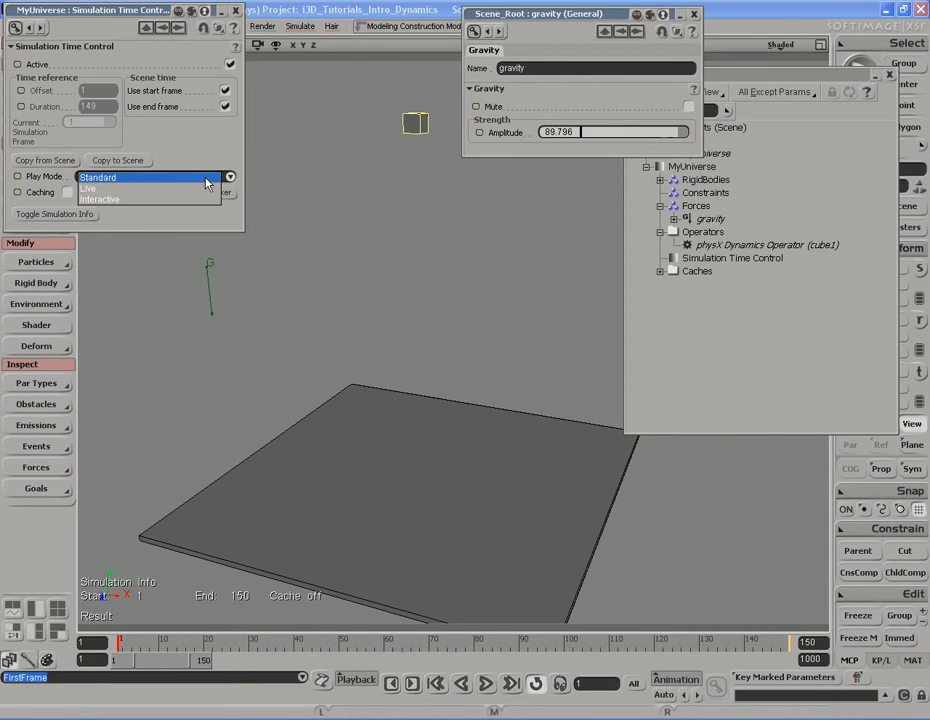
click(193, 199)
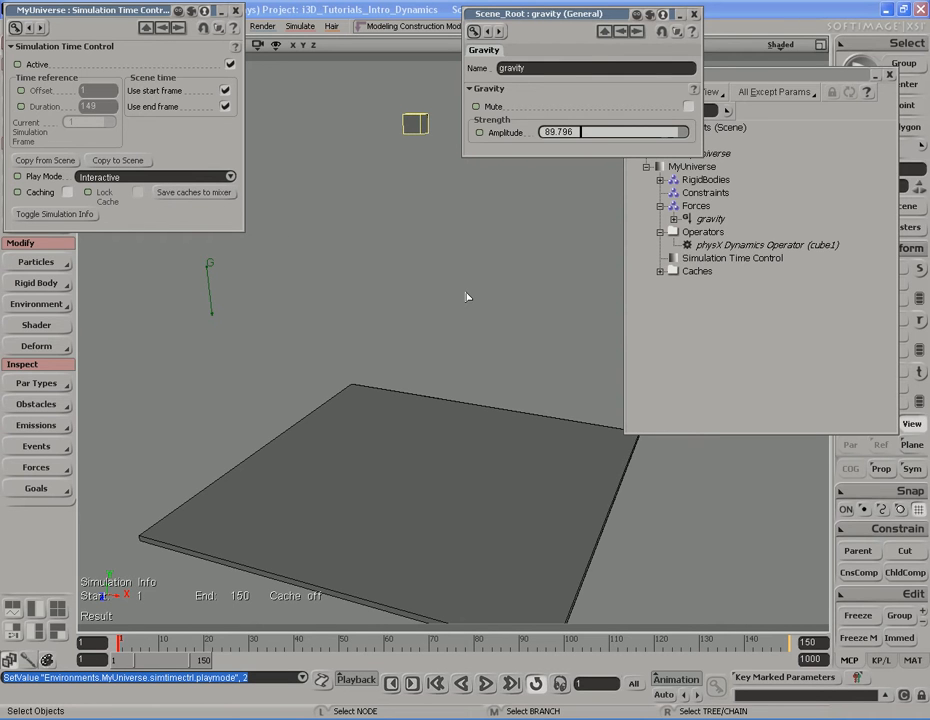
- Play the simulation in Interactive mode, hide the simulation info in the viewport, and stop playback at frame 68
key(space)
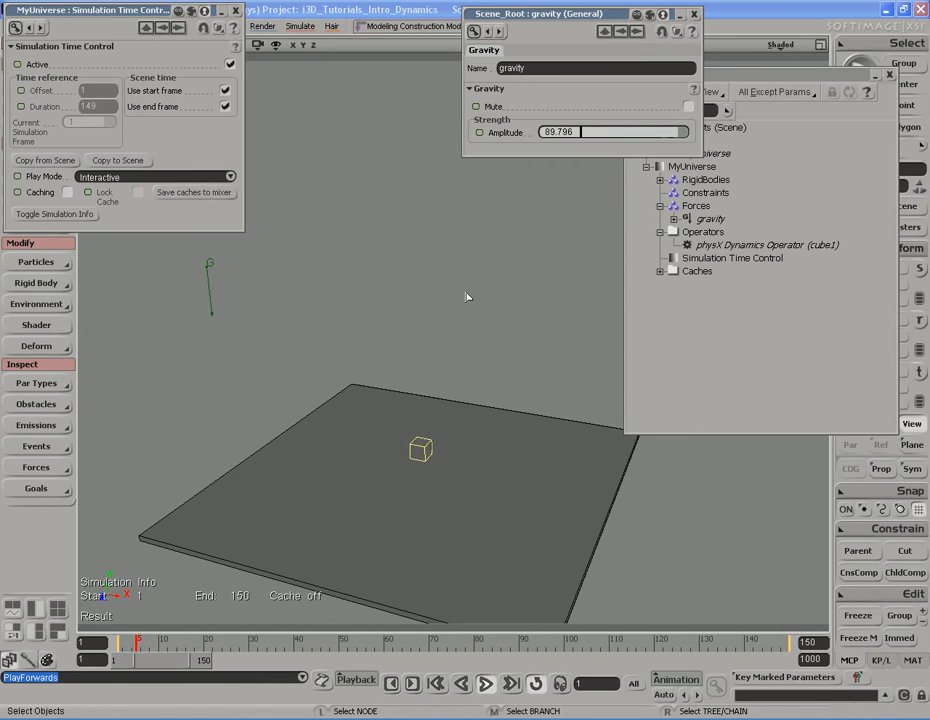
click(60, 214)
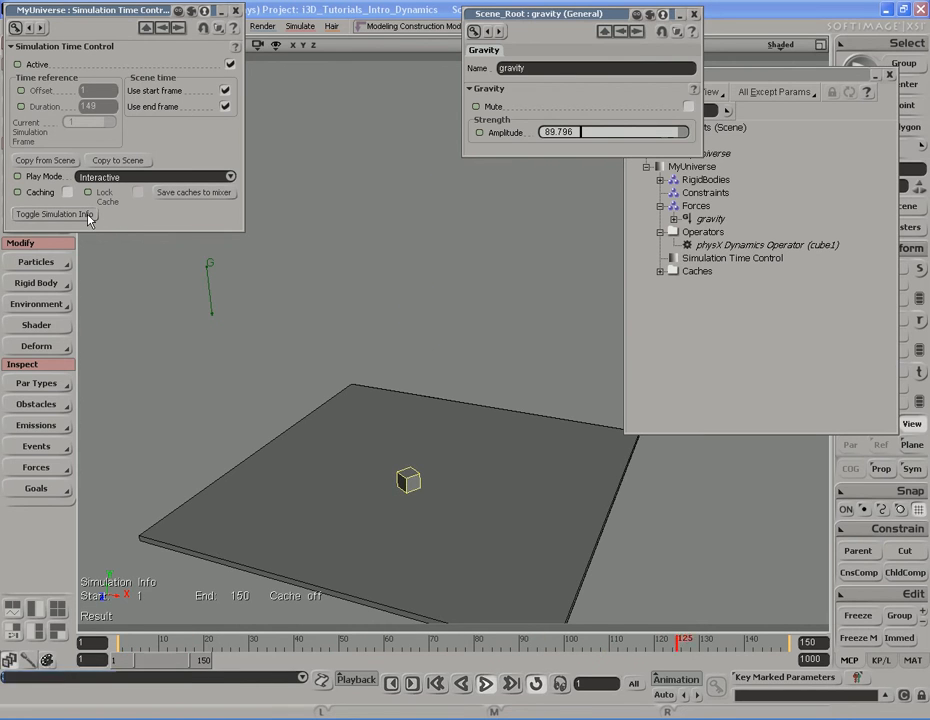
key(Escape)
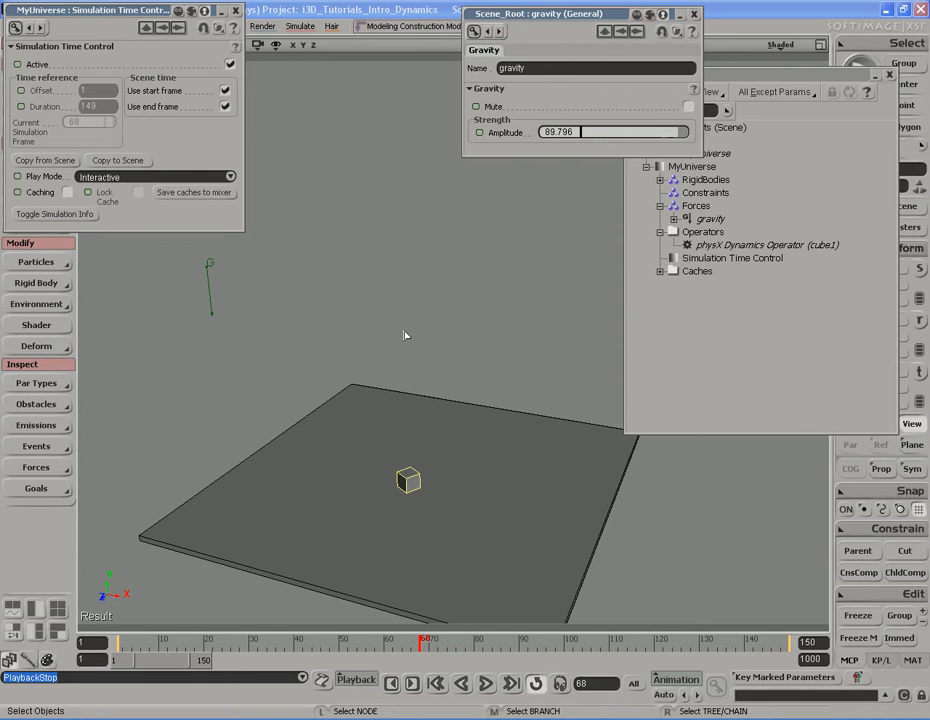
- Undo the latest play mode and gravity amplitude changes and return to the first frame
key(ctrl+z)
key(ctrl+z)
key(ctrl+z)
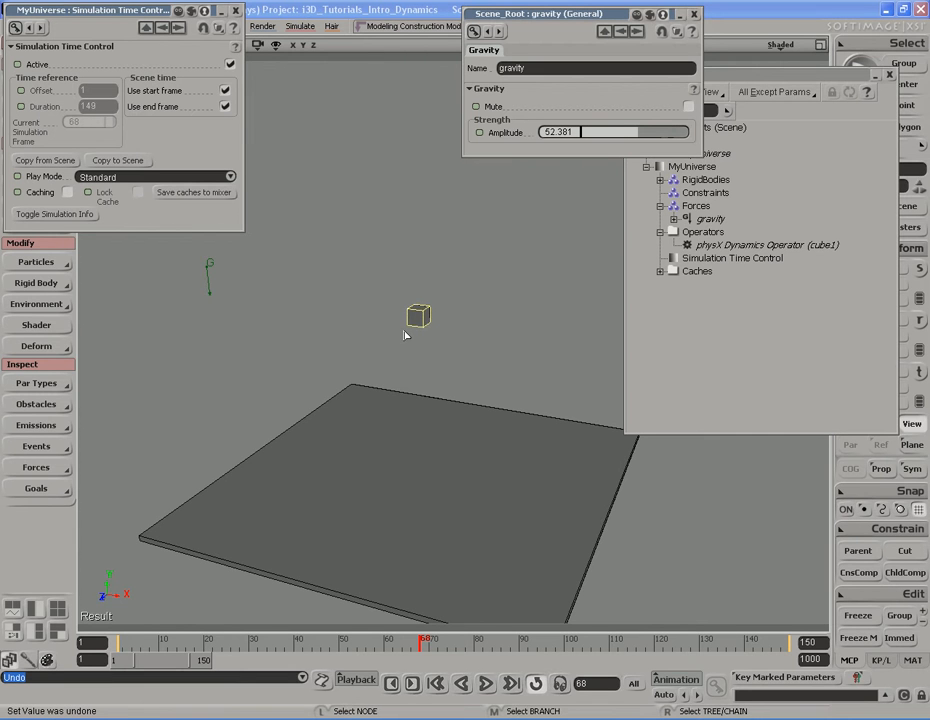
key(shift+comma)
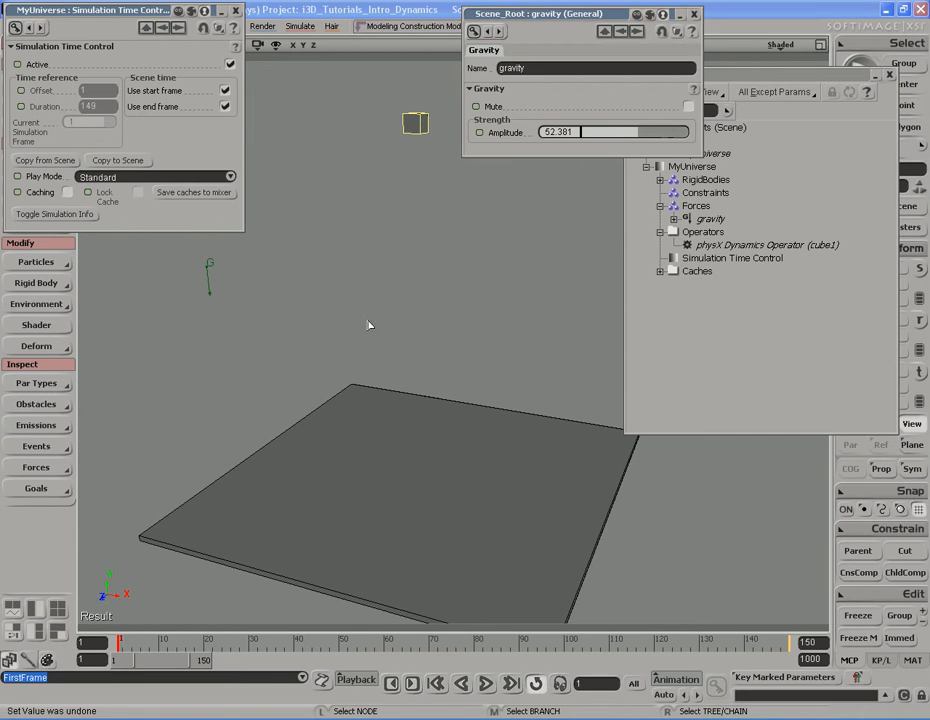
- Switch the simulation play mode to Live and back to Standard
click(155, 177)
click(150, 190)
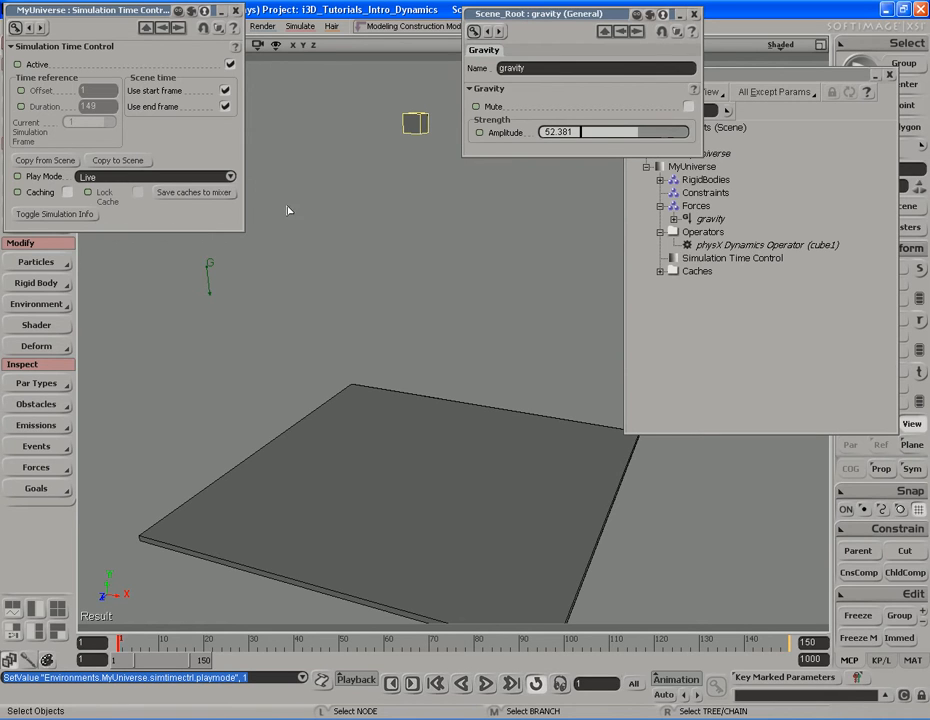
click(229, 176)
click(195, 166)
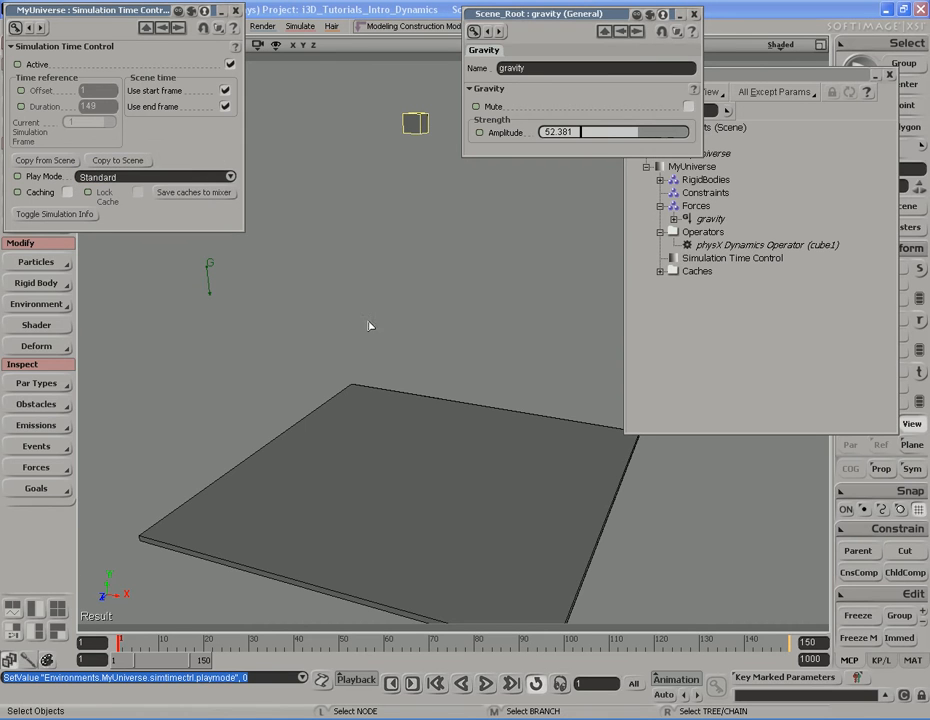
- Play the simulation in Standard mode, pausing at frames 53 and 125, and advance frame by frame to examine the cube's motion
key(Up)
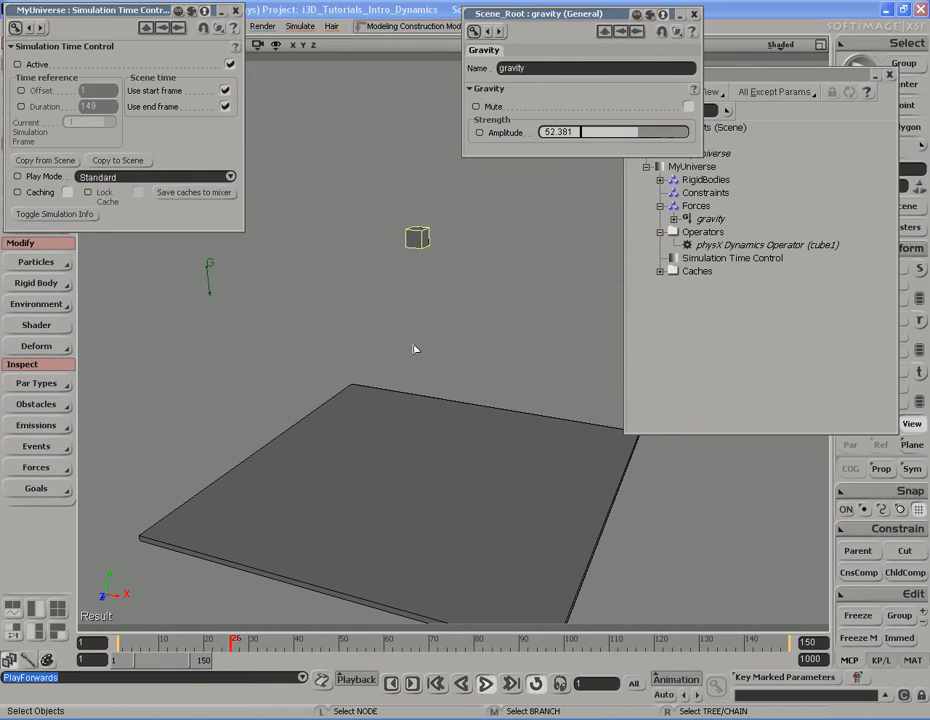
key(Up)
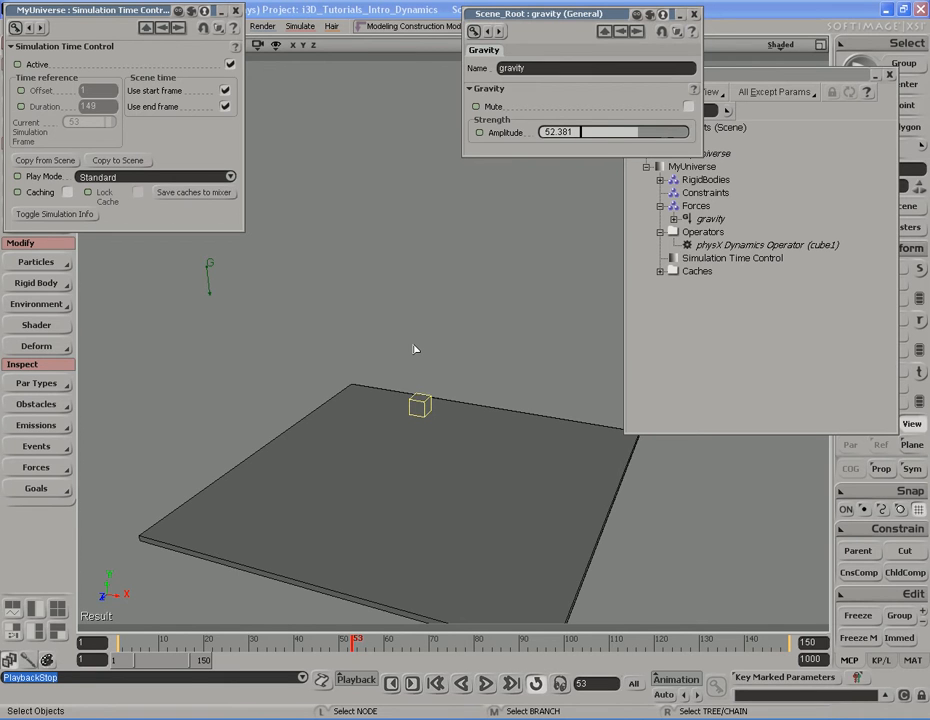
key(Up)
key(Up)
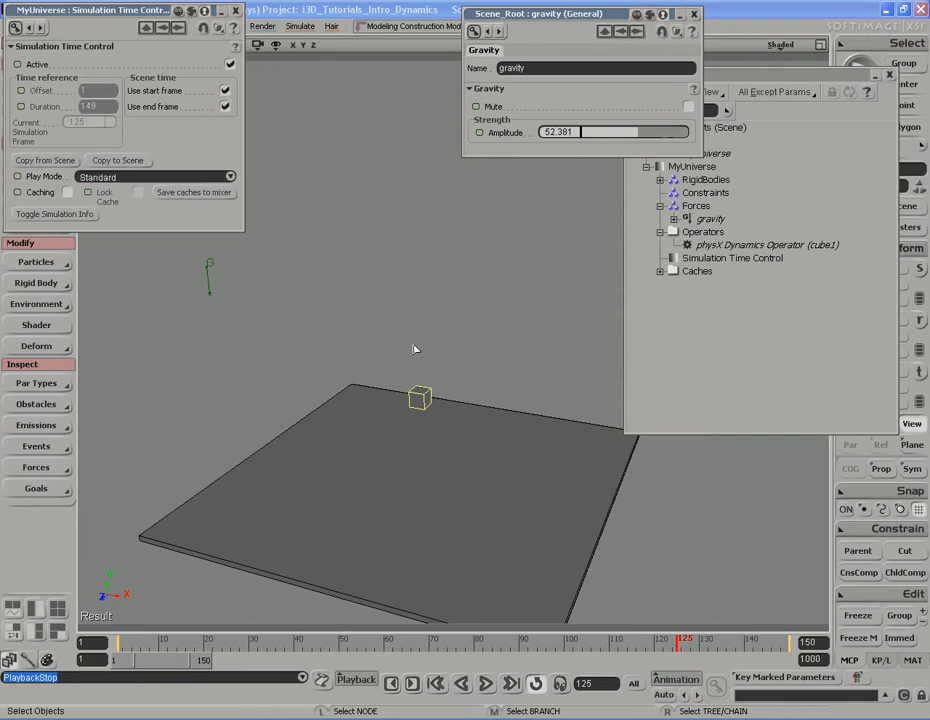
key(period)
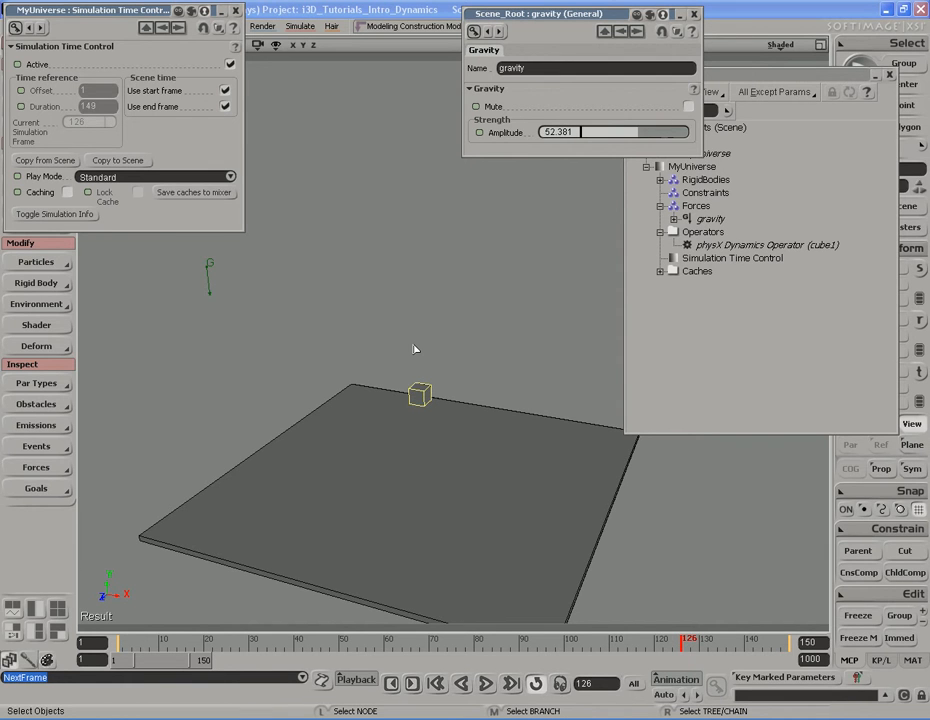
key(period)
key(period)
key(period)
key(period)
key(period)
- Return to the first frame, set the simulation play mode to Interactive, and start playback
key(shift+comma)
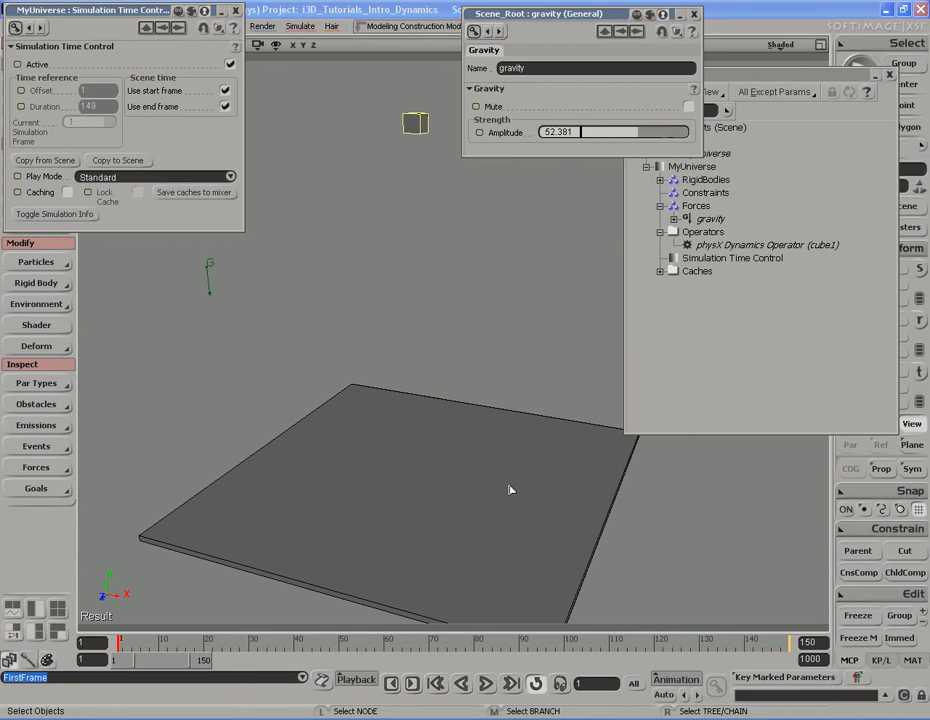
click(229, 177)
click(206, 199)
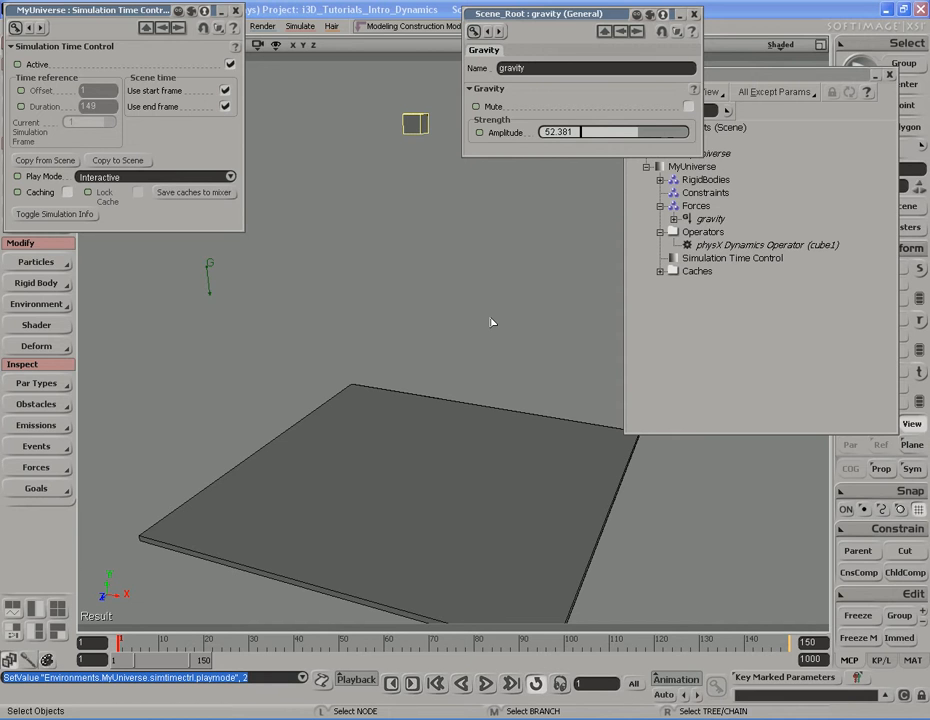
key(Up)
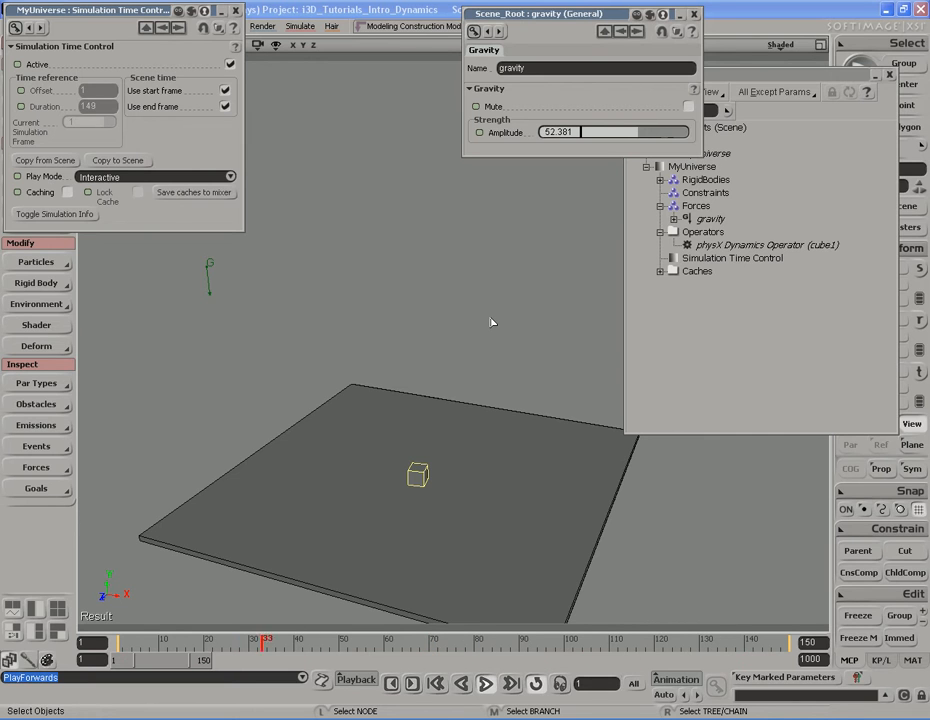
- Select the cube and translate it repeatedly above the floor while the simulation plays, letting it drop after each move
click(424, 483)
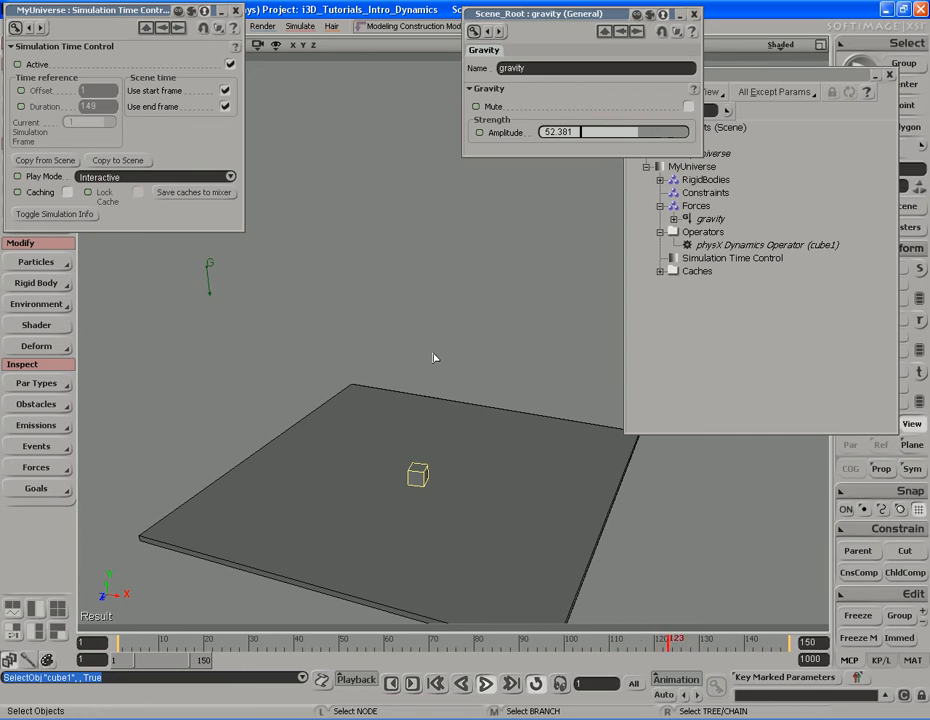
key(v)
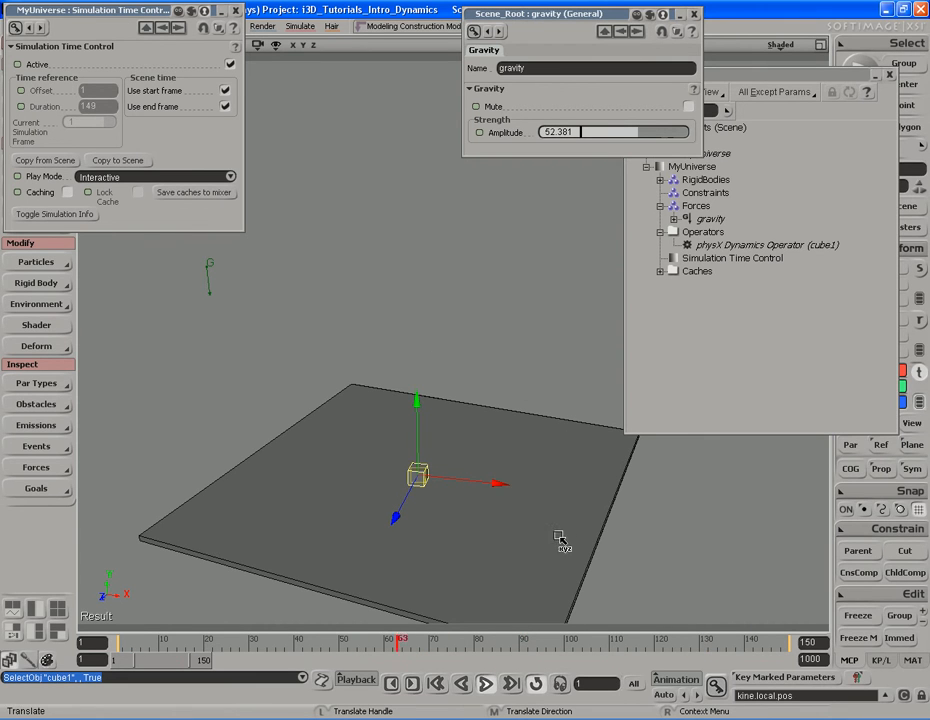
drag(561, 596, 580, 104)
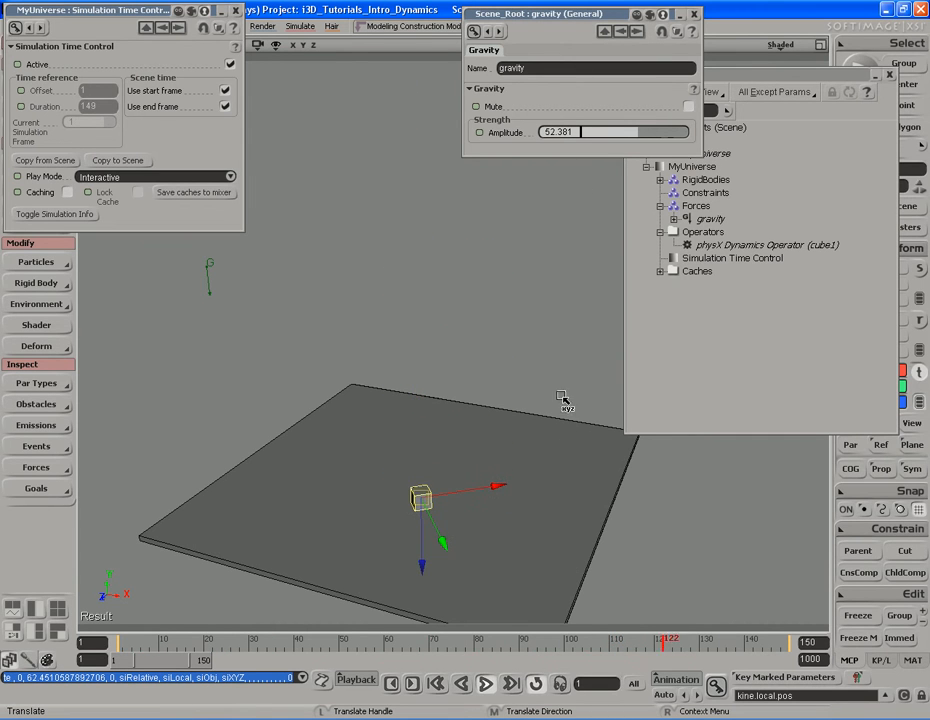
drag(558, 527, 542, 388)
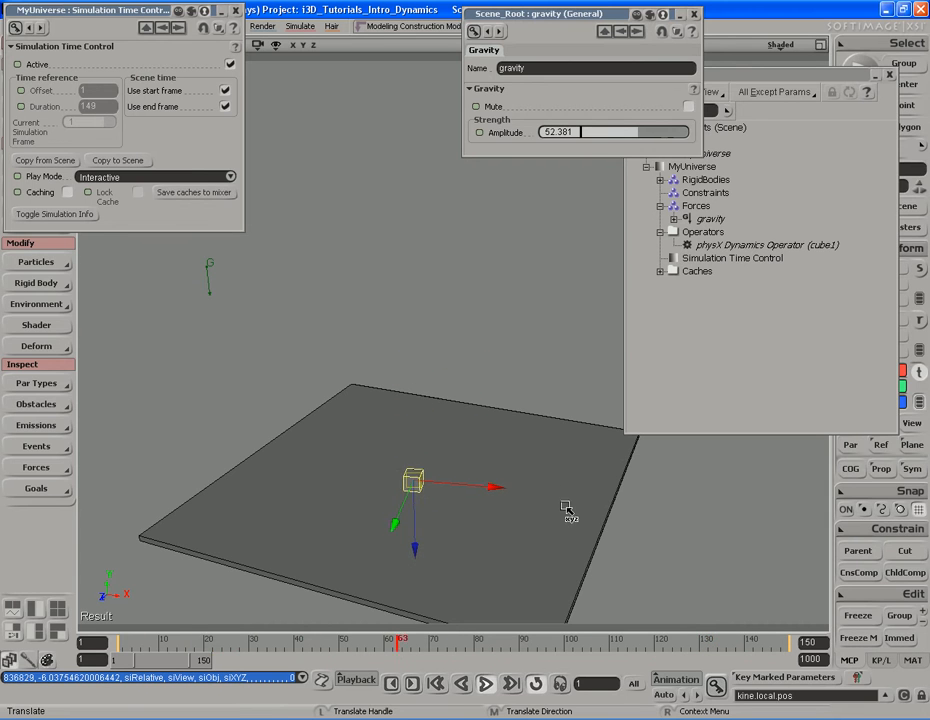
drag(475, 550, 554, 507)
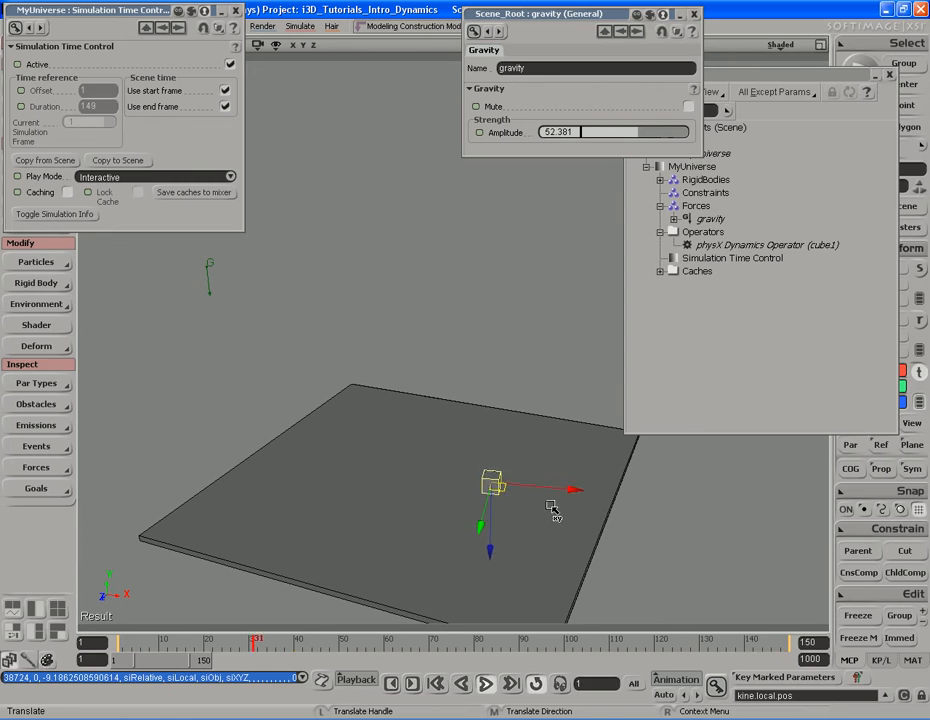
drag(600, 550, 521, 494)
drag(598, 544, 507, 510)
drag(477, 438, 536, 438)
drag(511, 522, 539, 180)
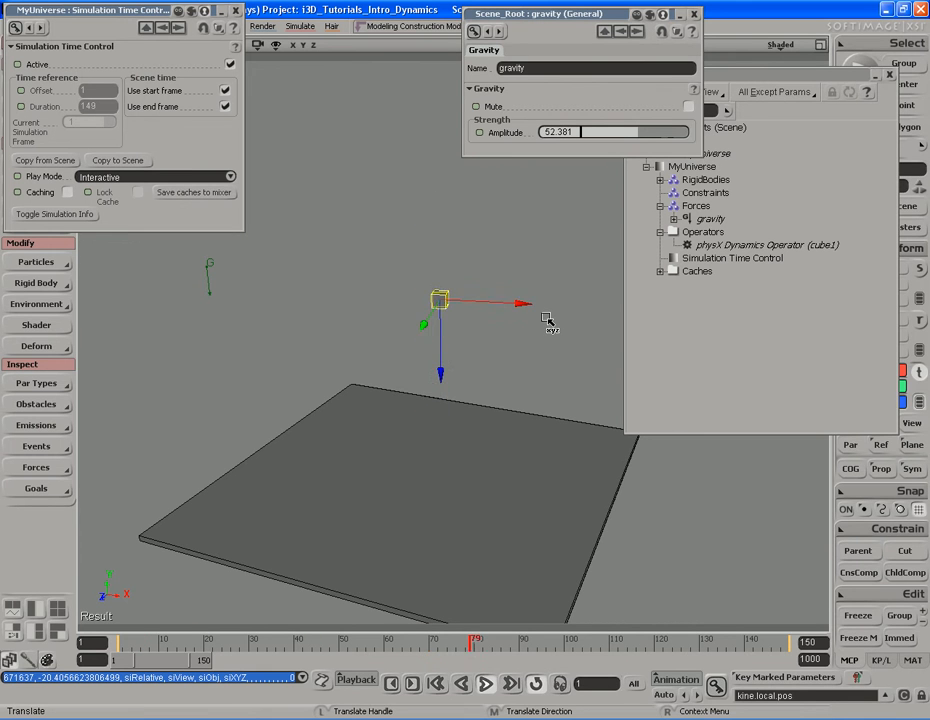
- Rotate the cube several times and move it above the floor with the simulation still playing
key(c)
drag(484, 403, 549, 488)
drag(467, 411, 522, 525)
drag(425, 410, 398, 474)
key(v)
drag(477, 548, 456, 432)
key(c)
key(v)
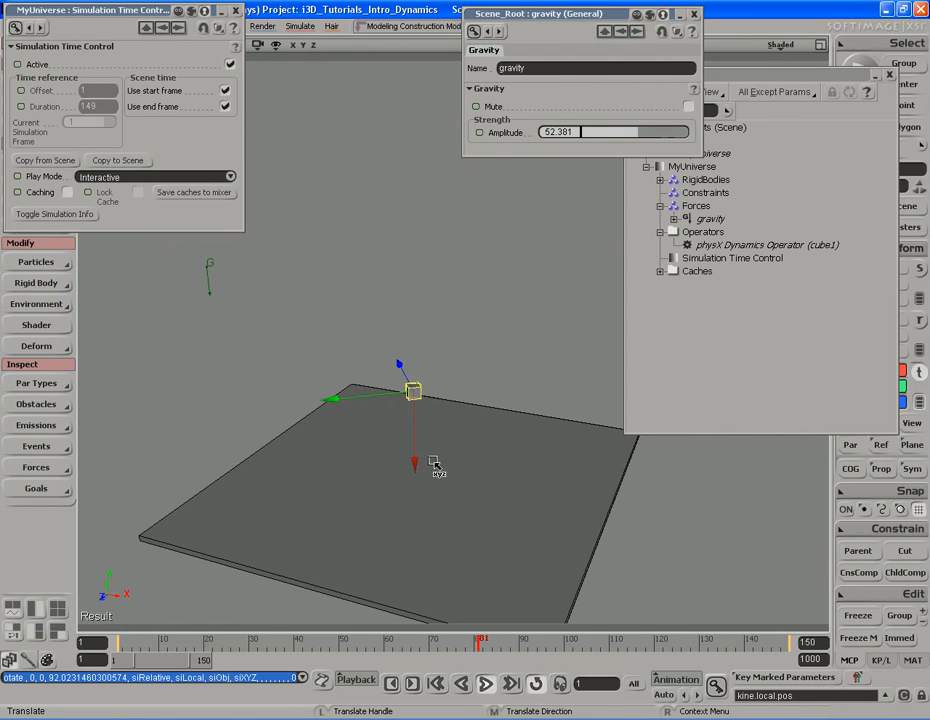
drag(401, 370, 446, 436)
- Leave the transform tool, choose Interactive again as the play mode, and show the simulation info in the viewport
key(space)
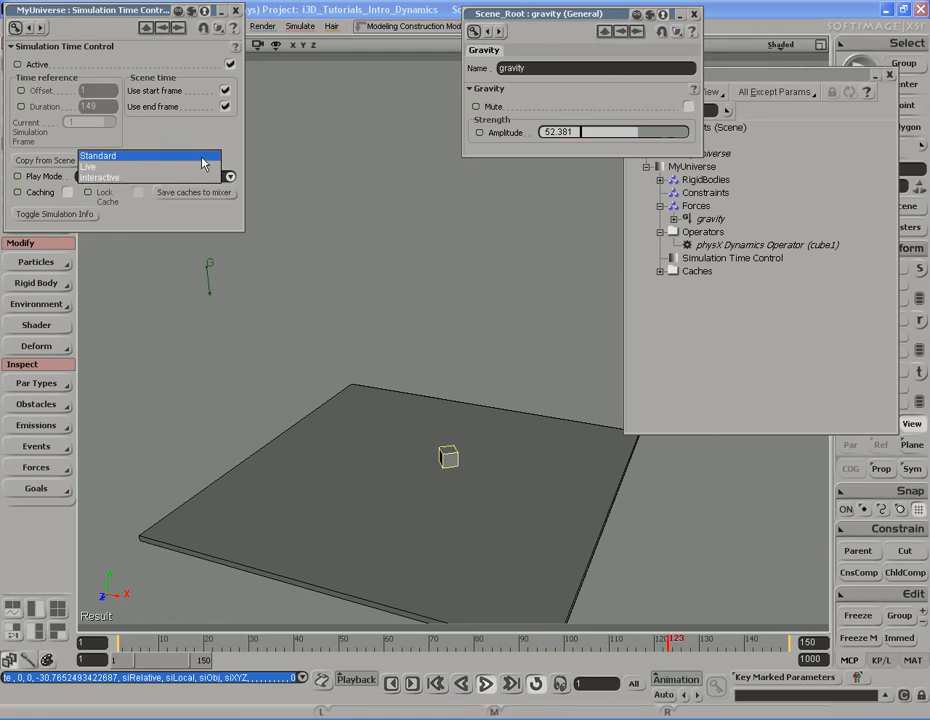
click(228, 178)
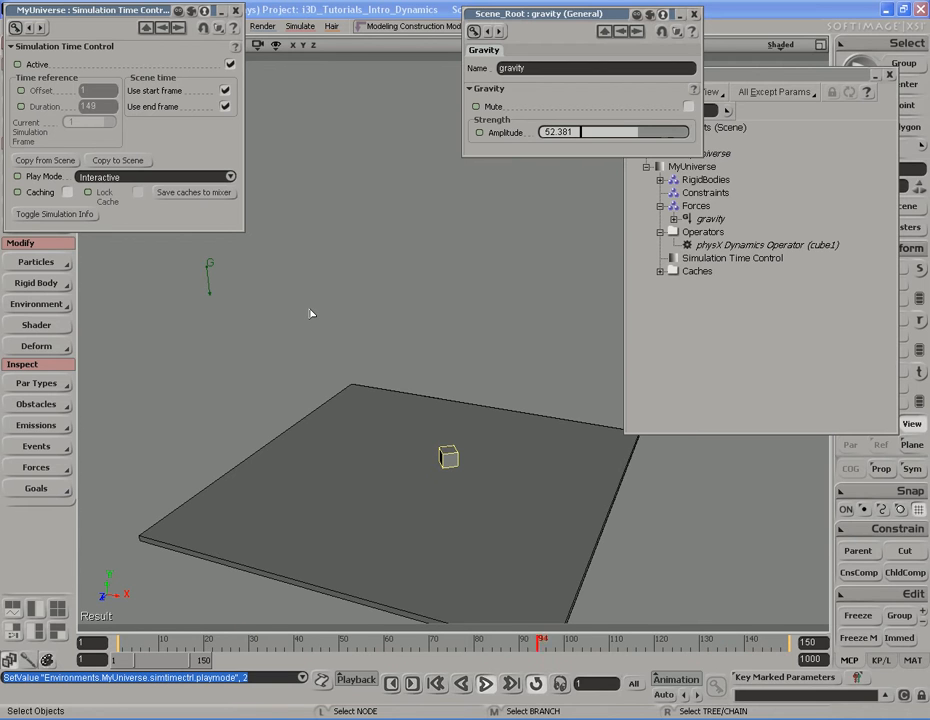
click(83, 216)
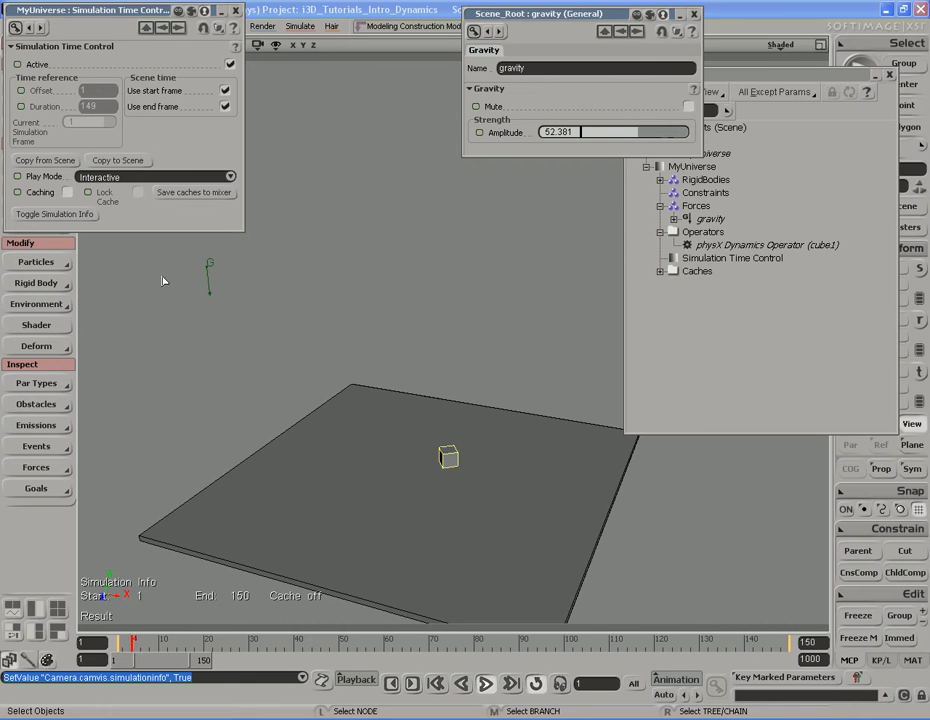
- Set the simulation play mode to Live and return to the first frame
click(230, 178)
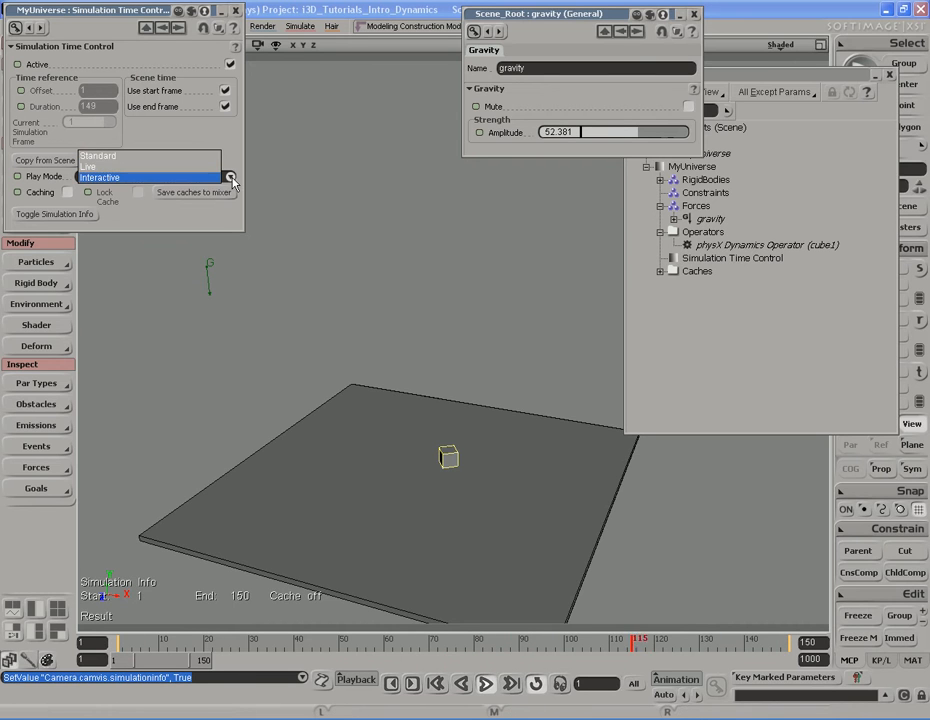
click(195, 167)
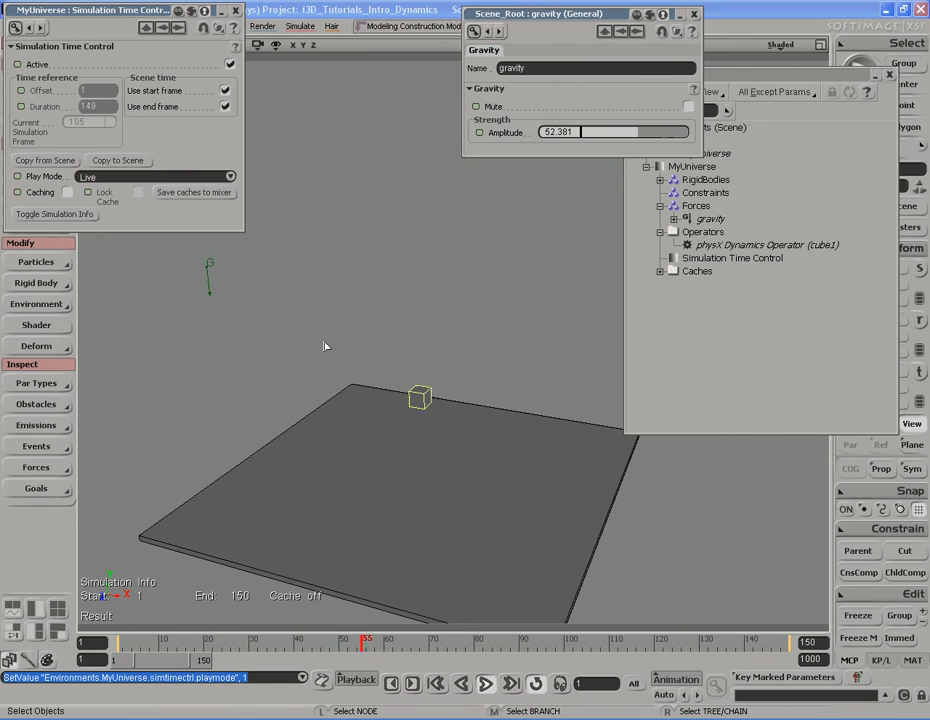
key(Home)
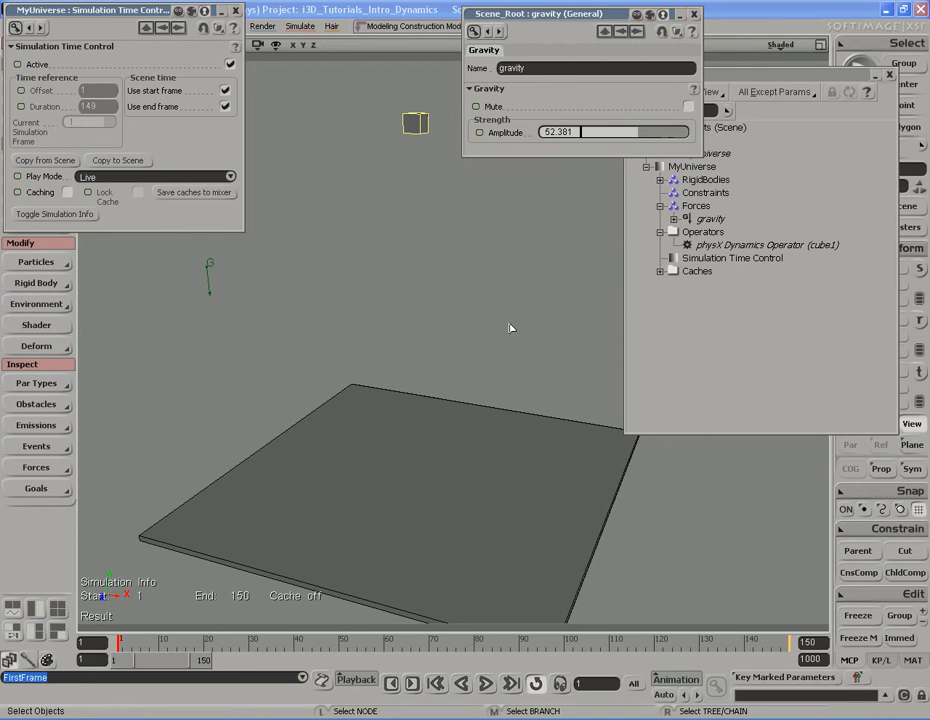
- Play the simulation in Live mode twice, stopping at frames 33 and 100 and returning to the first frame each time
key(Up)
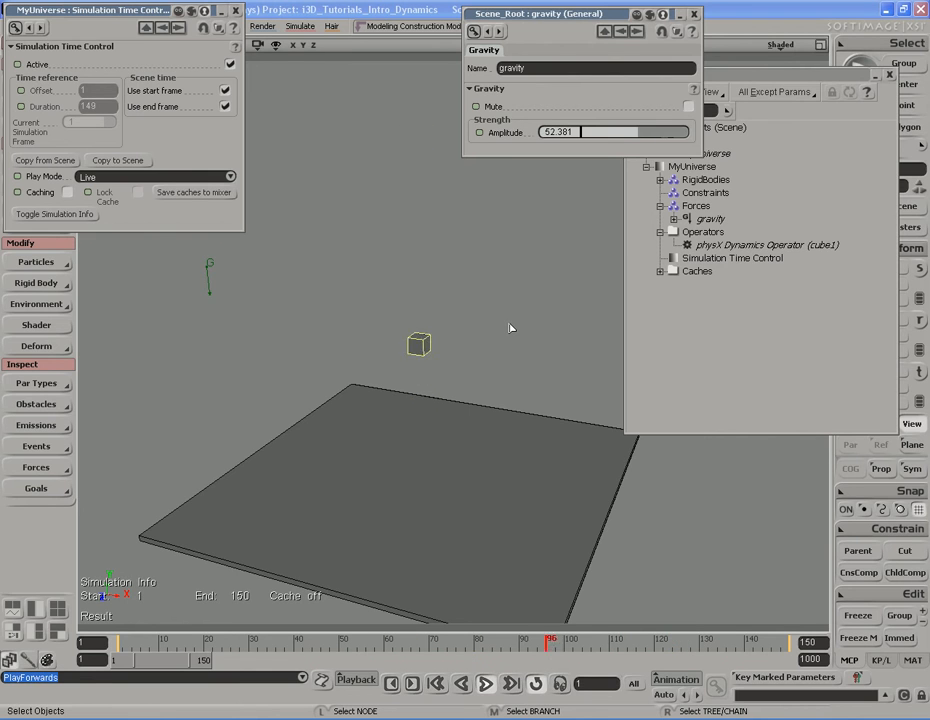
key(Escape)
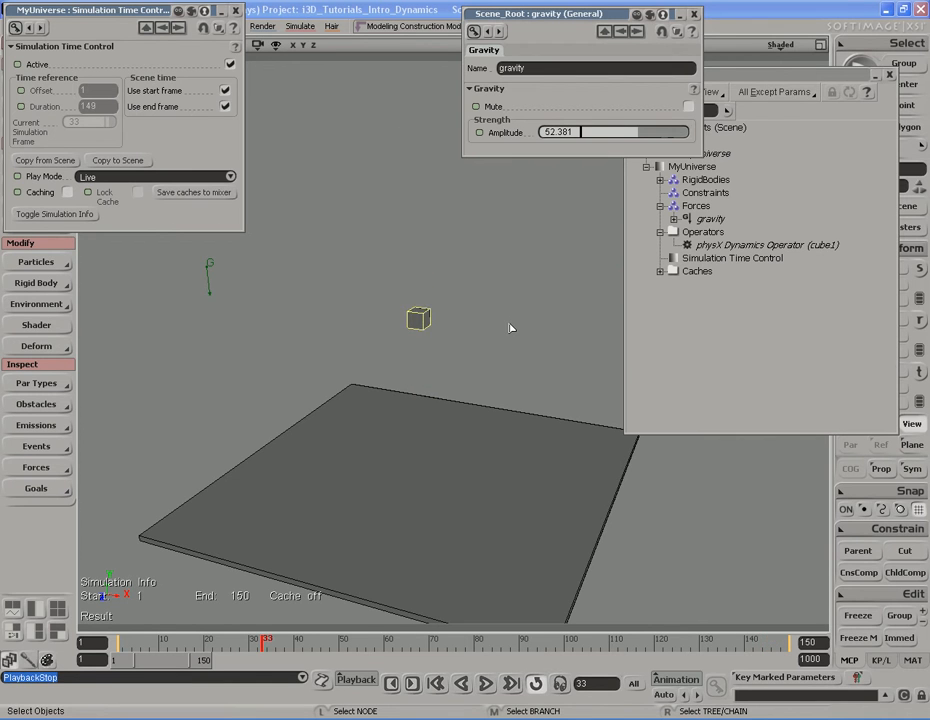
key(Home)
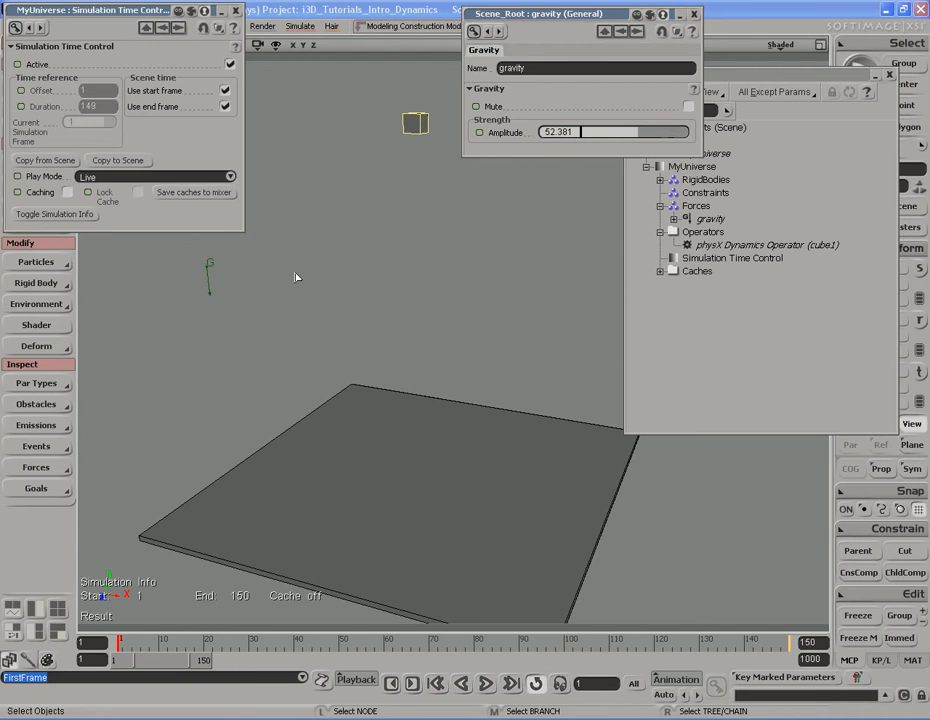
key(Up)
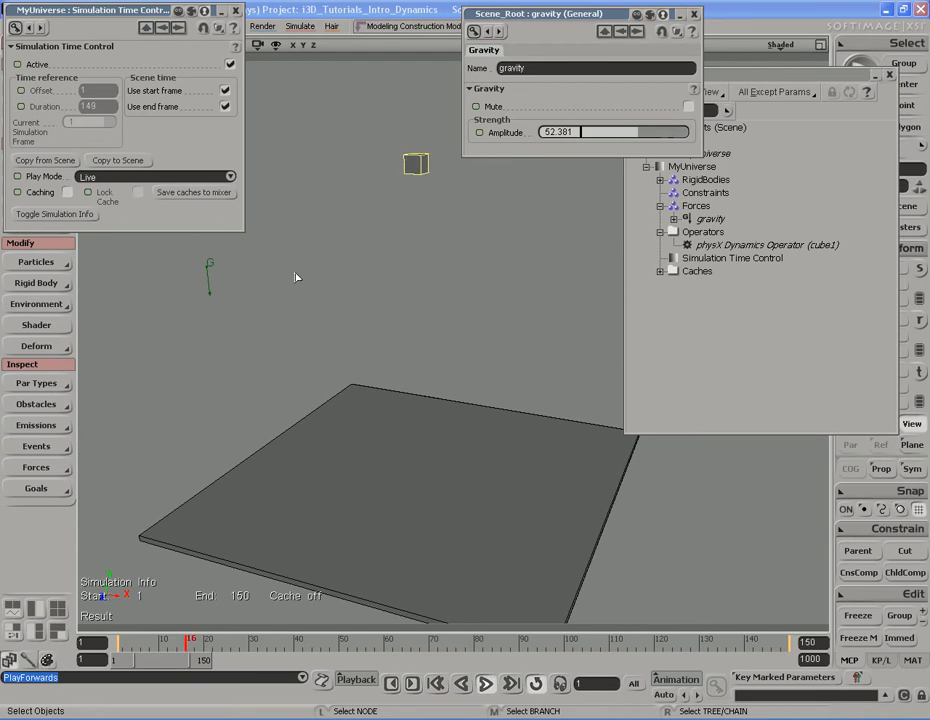
key(Down)
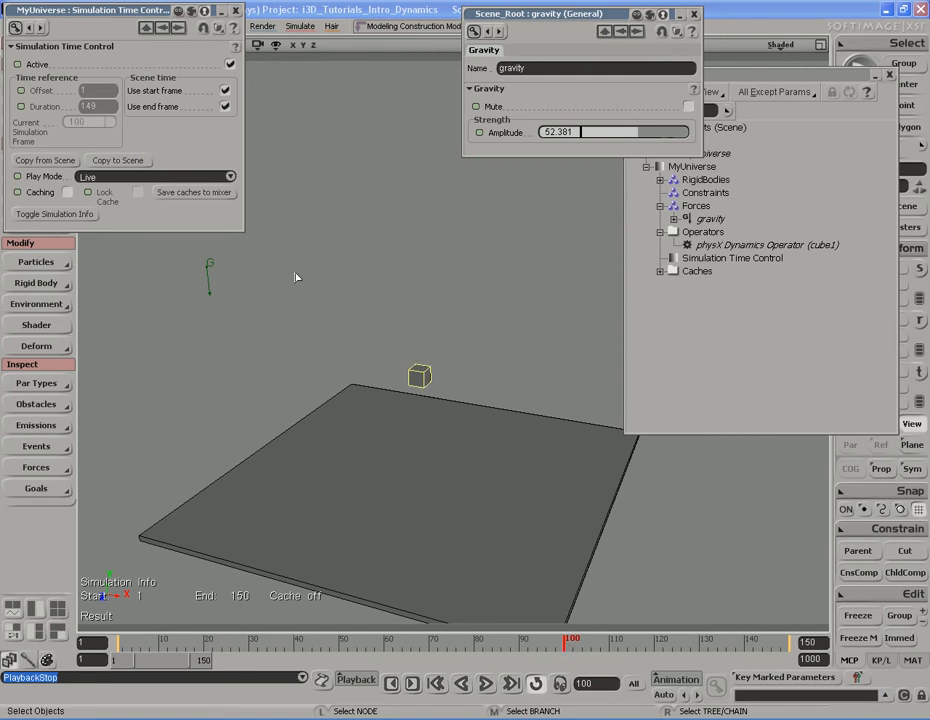
key(Home)
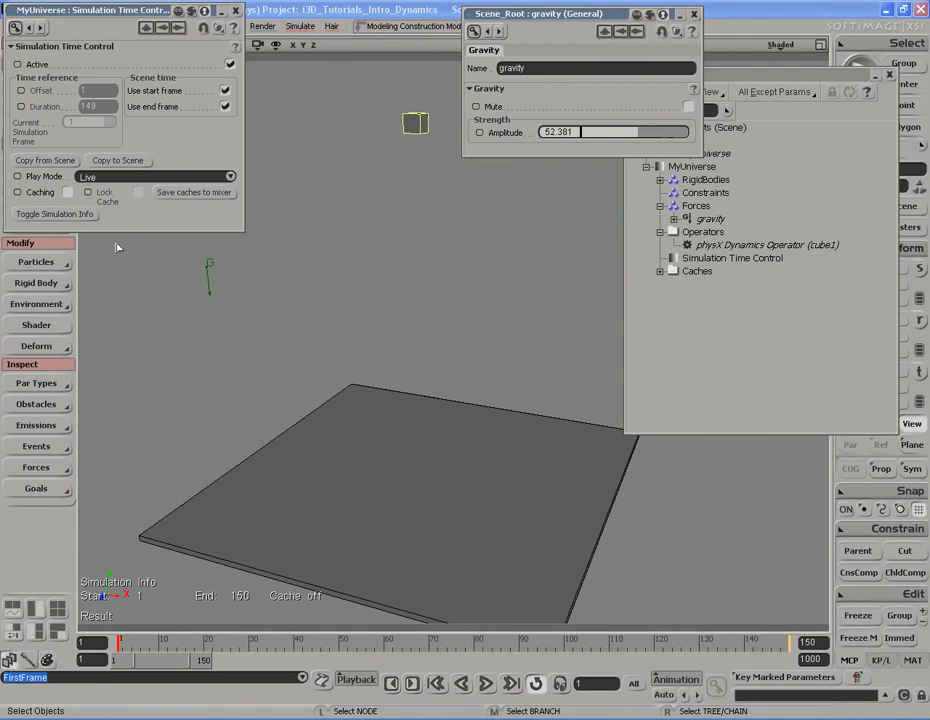
- Enable caching in the Simulation Time Control and play the simulation from the first frame
click(68, 193)
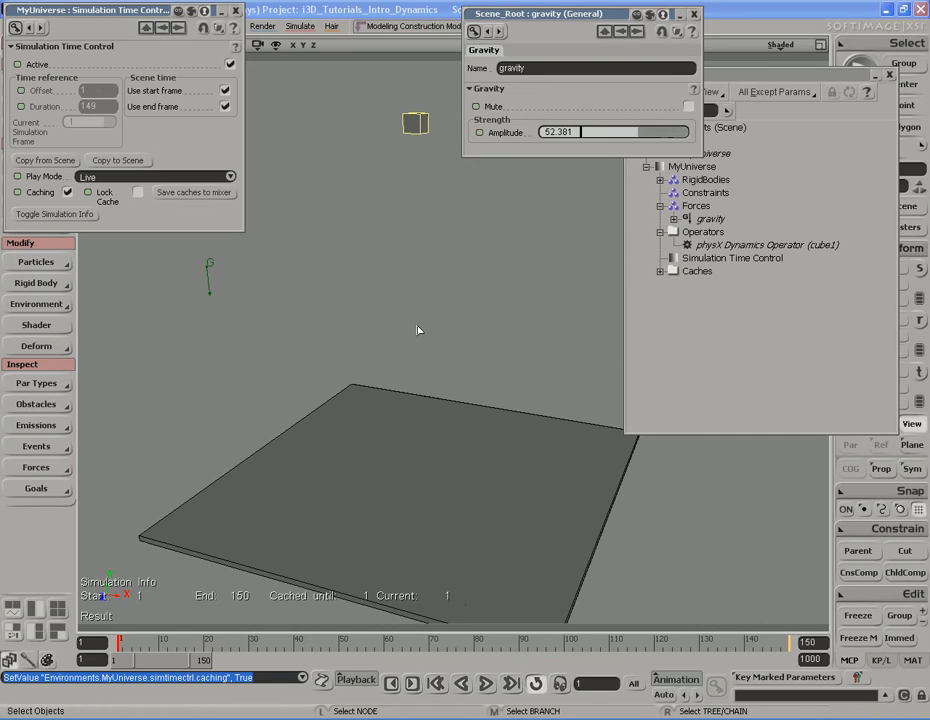
key(Up)
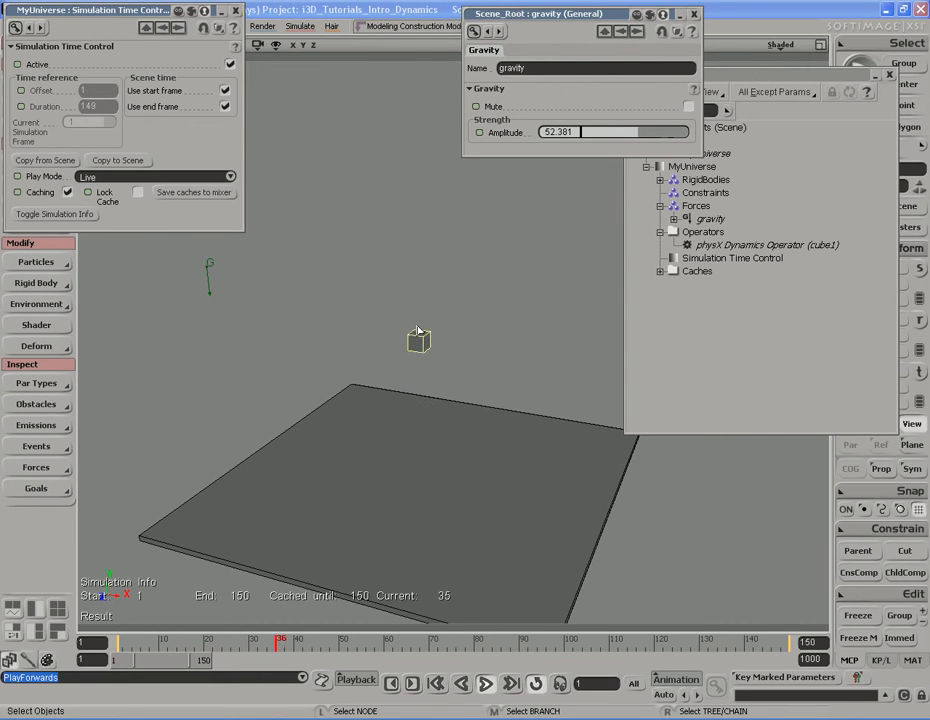
- Stop the cached simulation, replay it from the first frame, stop at frame 8 and return to the first frame
key(Escape)
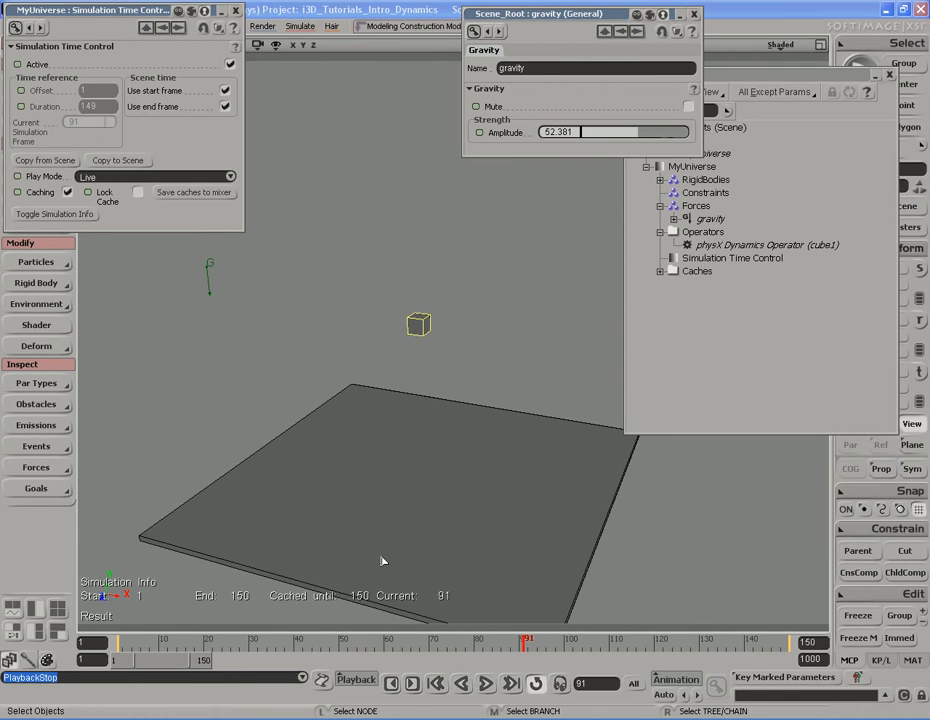
key(shift+Left)
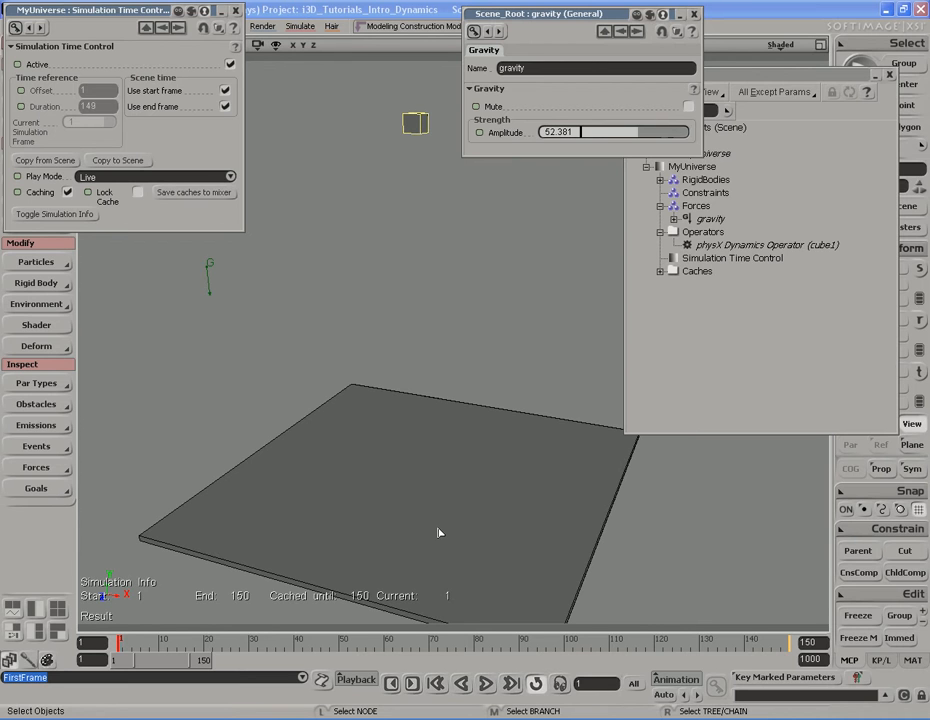
key(F4)
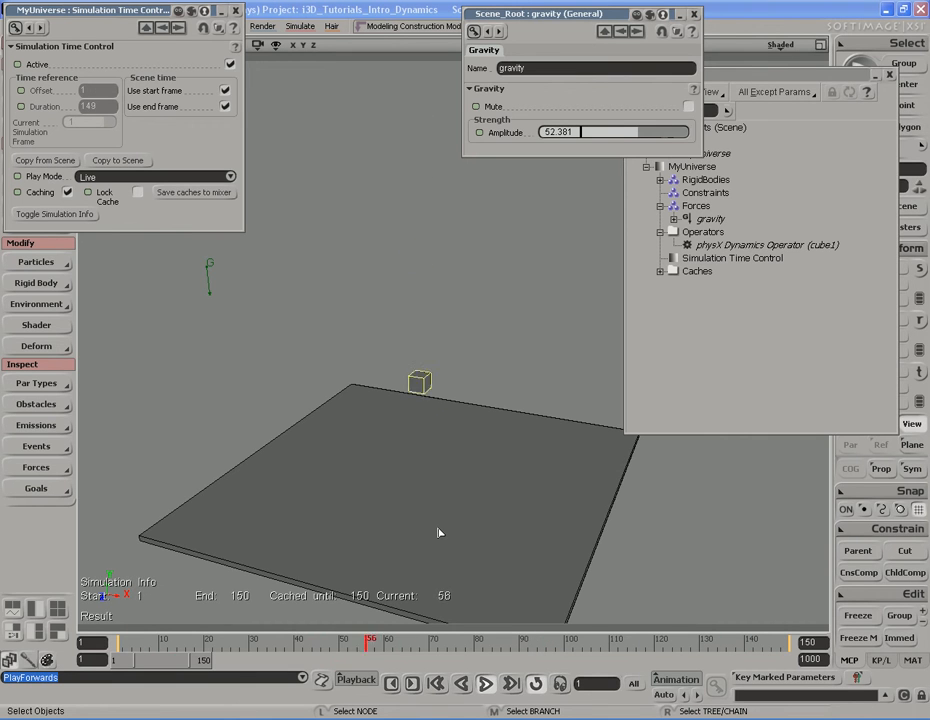
key(Escape)
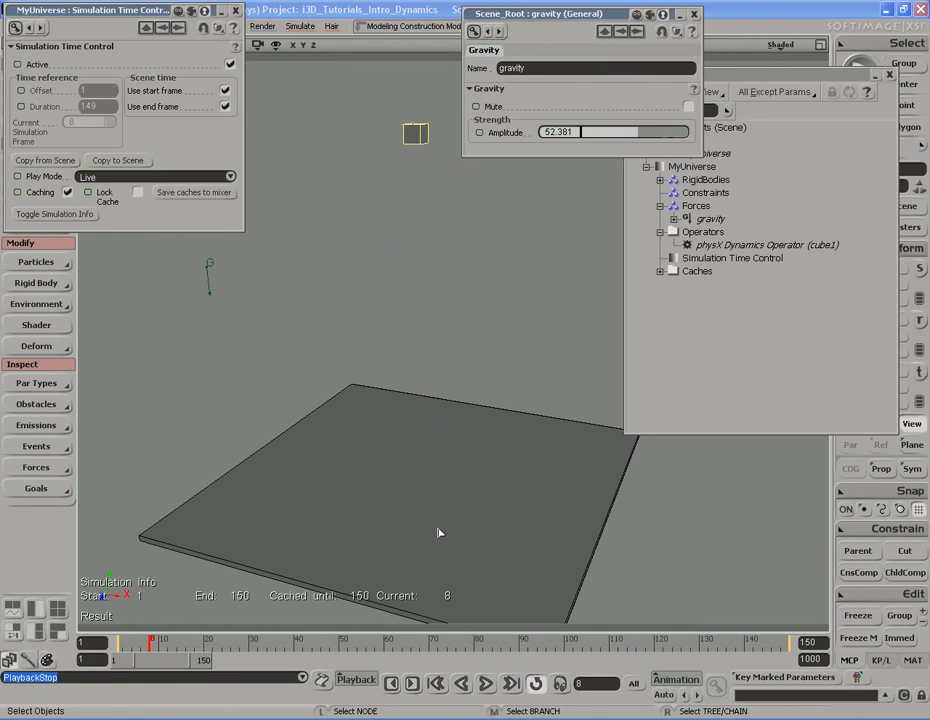
key(Home)
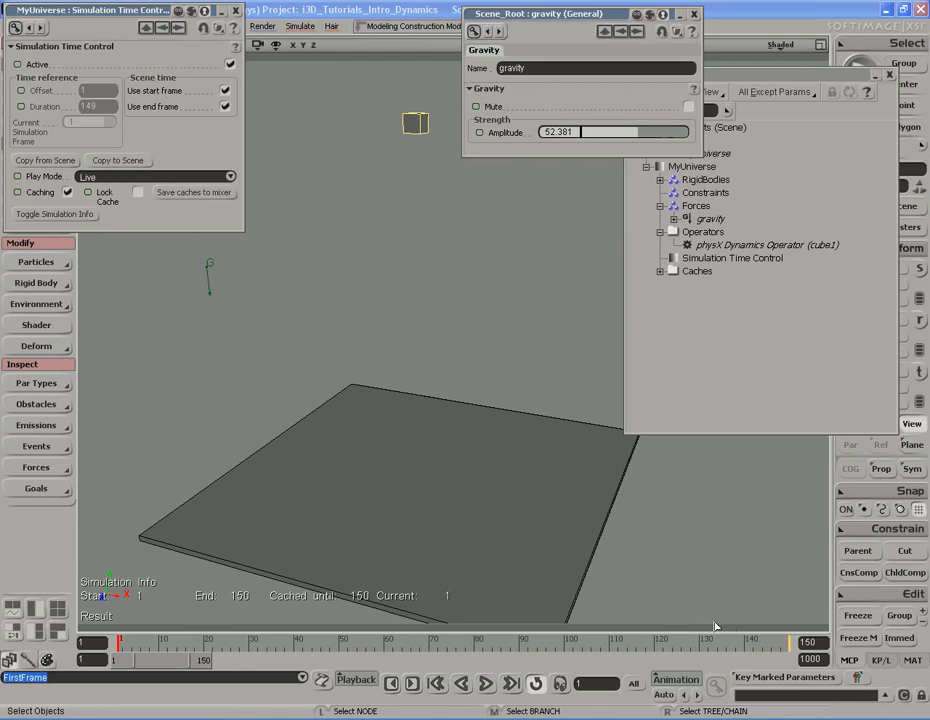
- Set the timeline's end frame to 200, play the simulation through to extend its cache, and return to the first frame
click(808, 643)
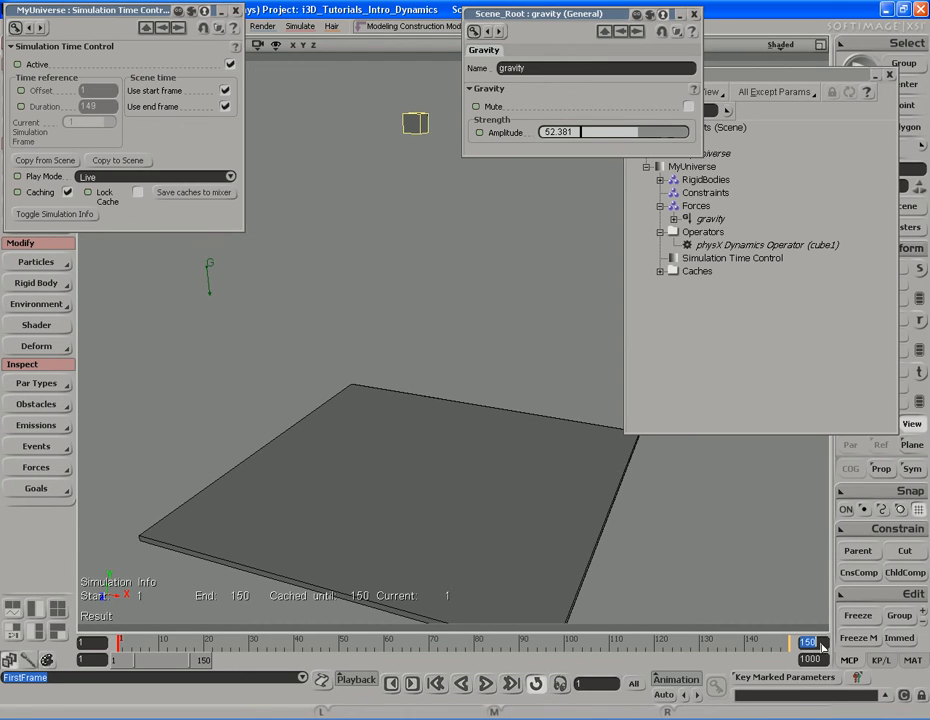
text(200)
key(Return)
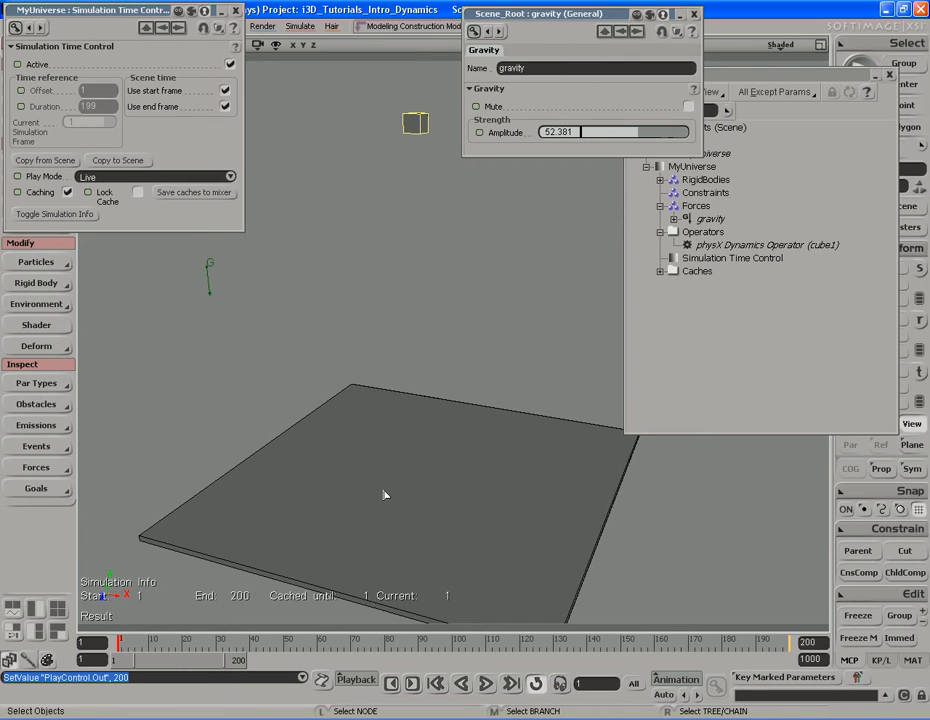
key(period)
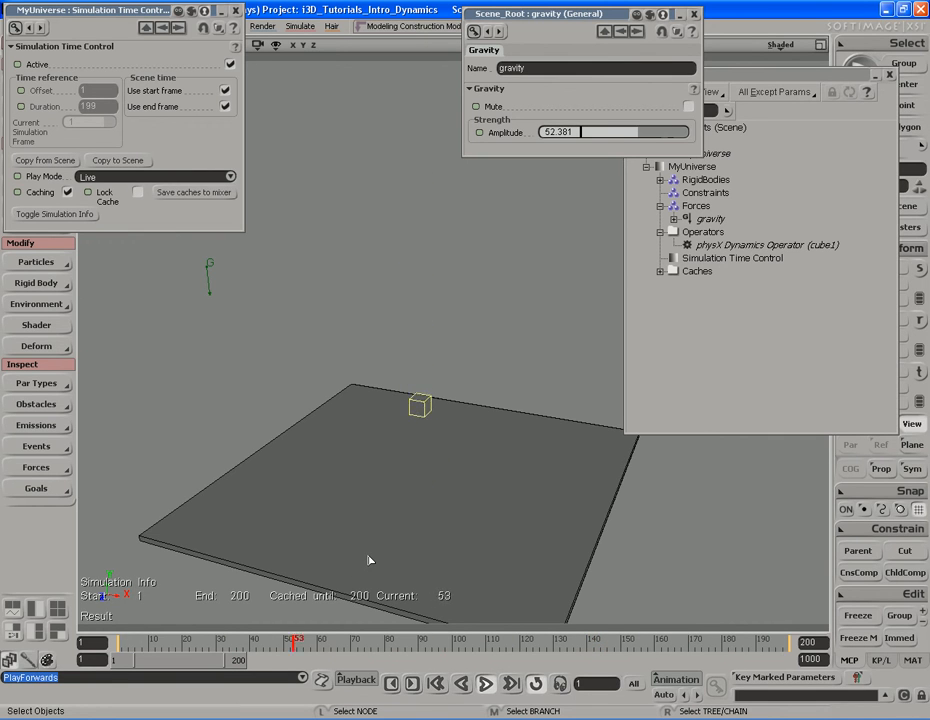
key(Home)
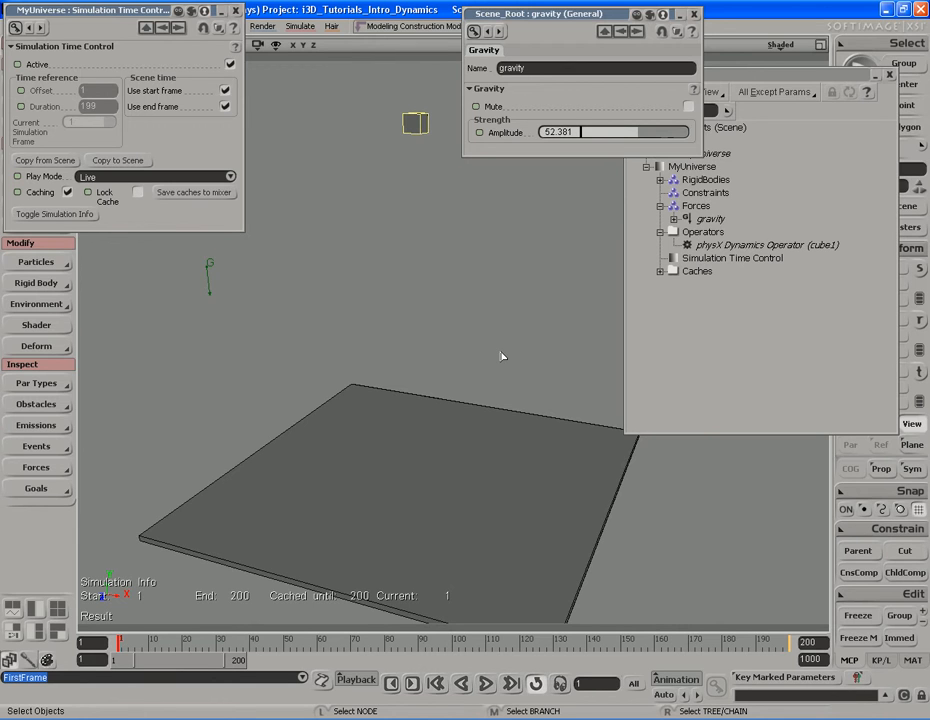
- Play the cached simulation to frame 115, step backward and forward through its frames, and return to frame 1
key(Up)
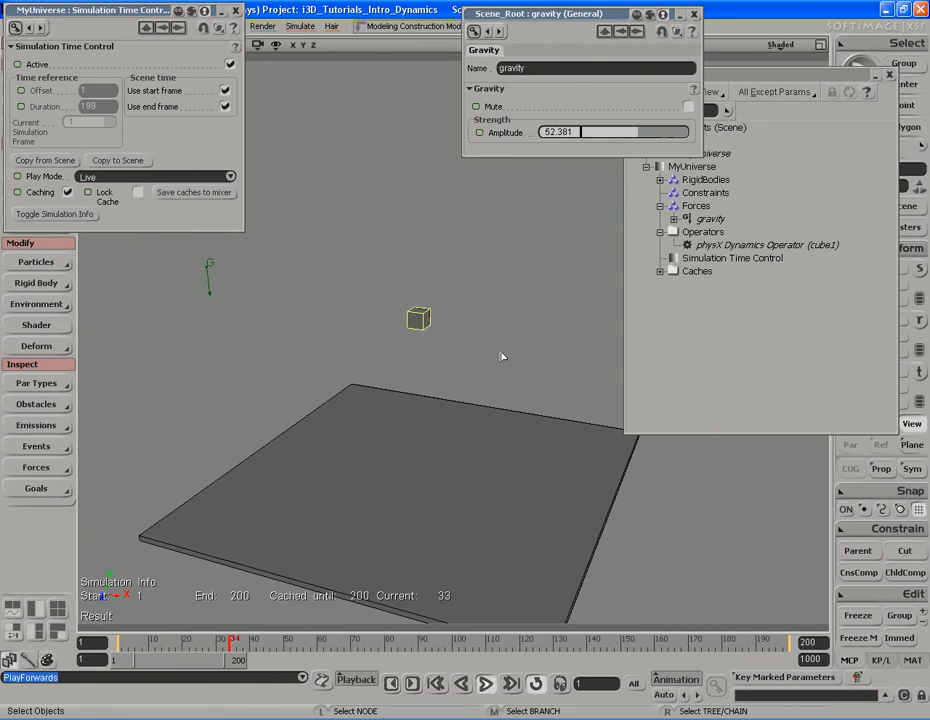
key(Escape)
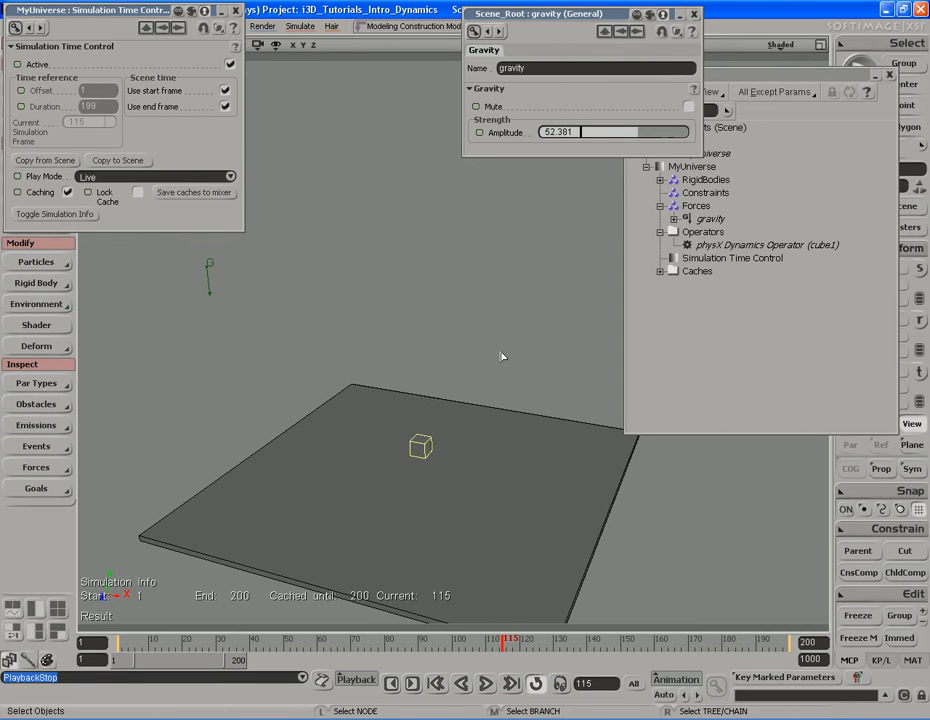
key(Left)
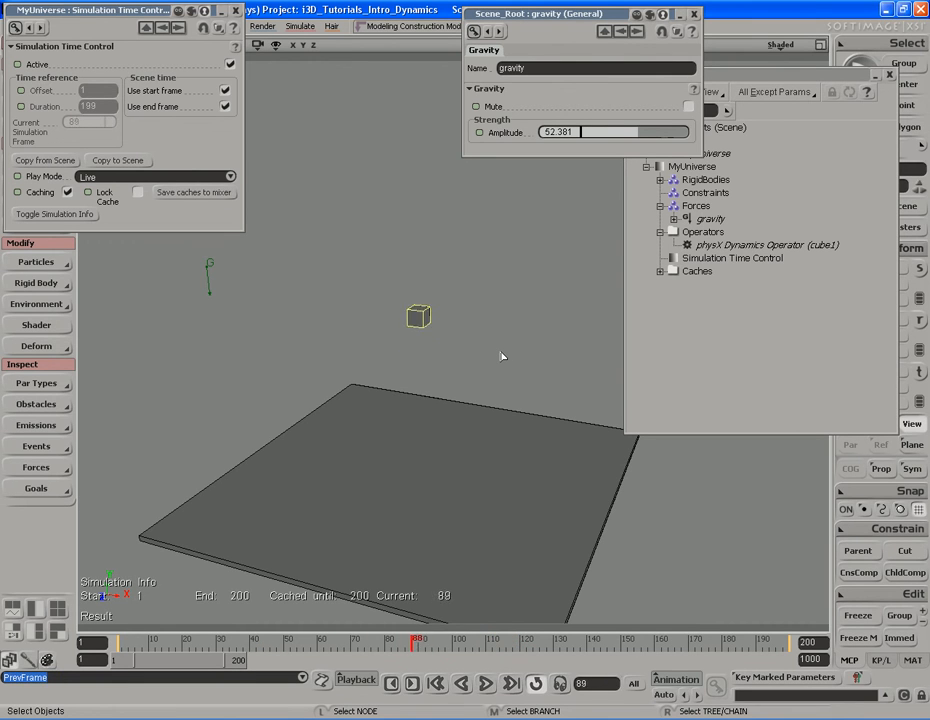
key(Left)
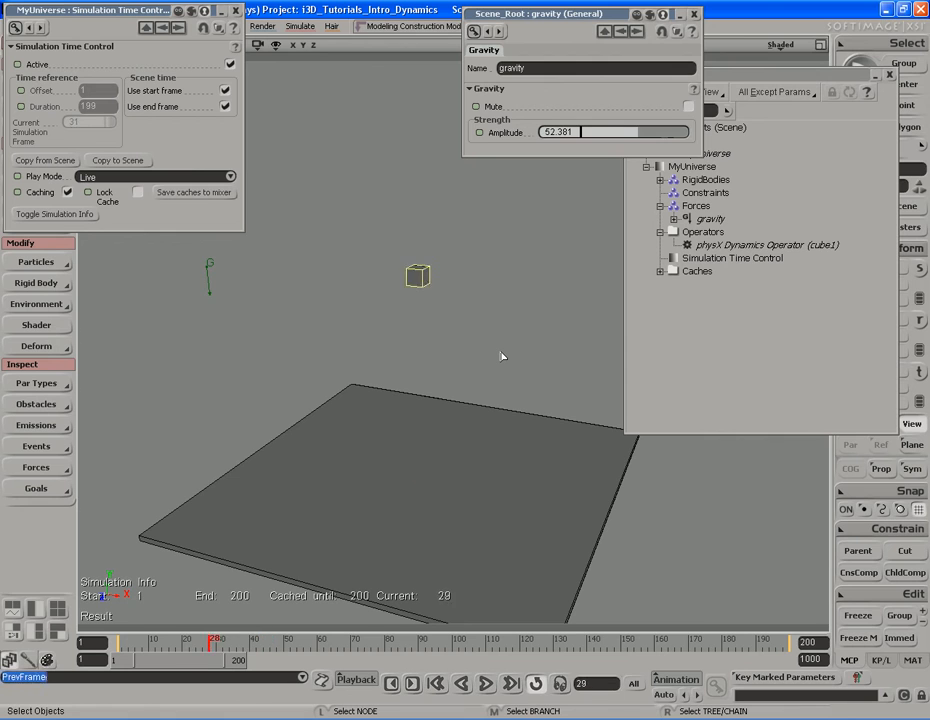
key(Left)
key(Left)
key(Left)
key(Left)
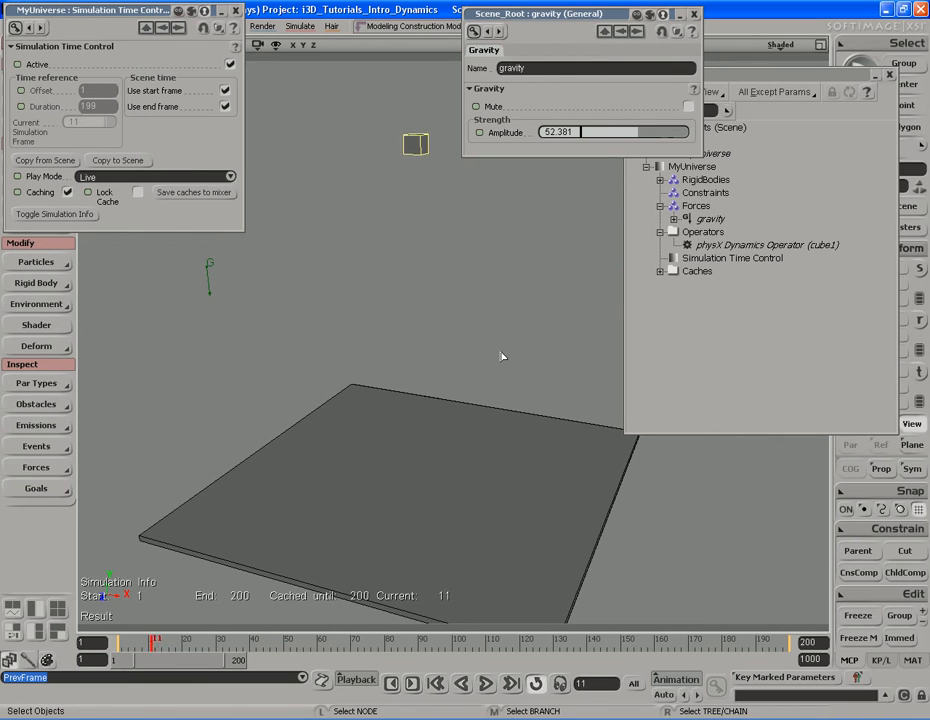
key(Right)
key(Right)
key(Right)
key(Right)
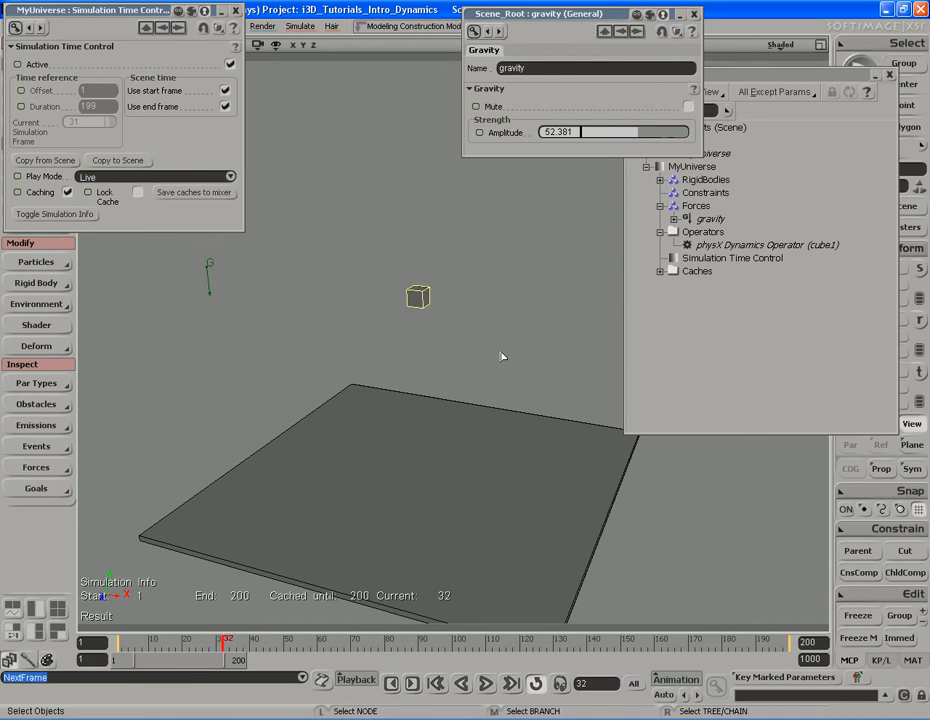
key(Left)
key(Left)
key(Left)
key(Left)
key(Left)
key(Left)
key(Left)
key(Left)
key(Left)
key(Left)
key(Left)
key(Left)
key(Left)
key(Left)
key(Left)
key(Left)
key(Left)
key(Left)
key(Left)
key(Left)
key(Left)
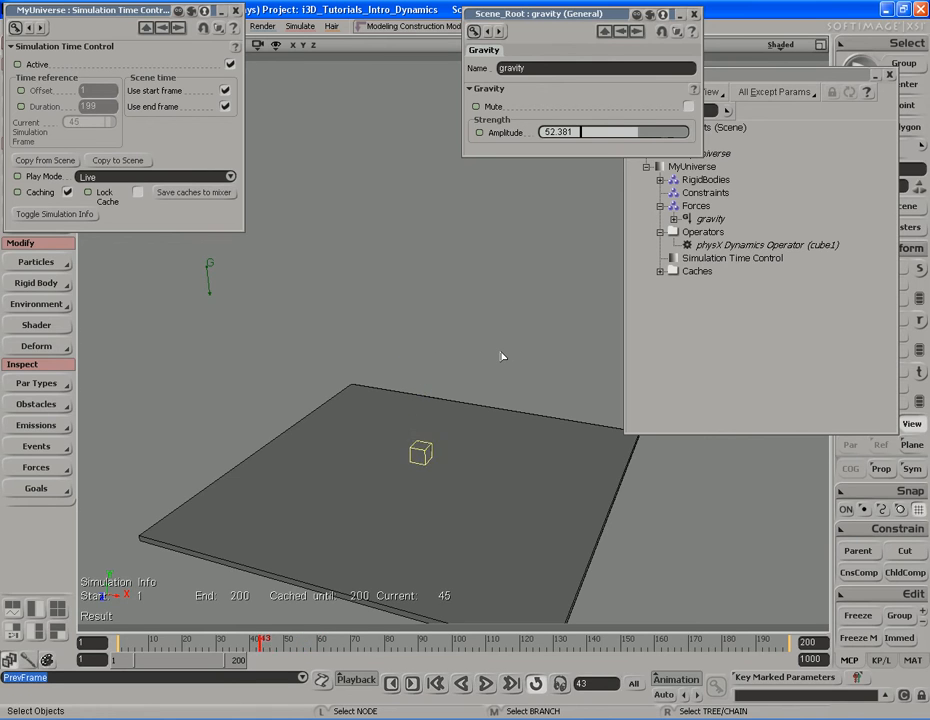
key(Left)
key(Left)
key(Left)
key(Left)
key(Left)
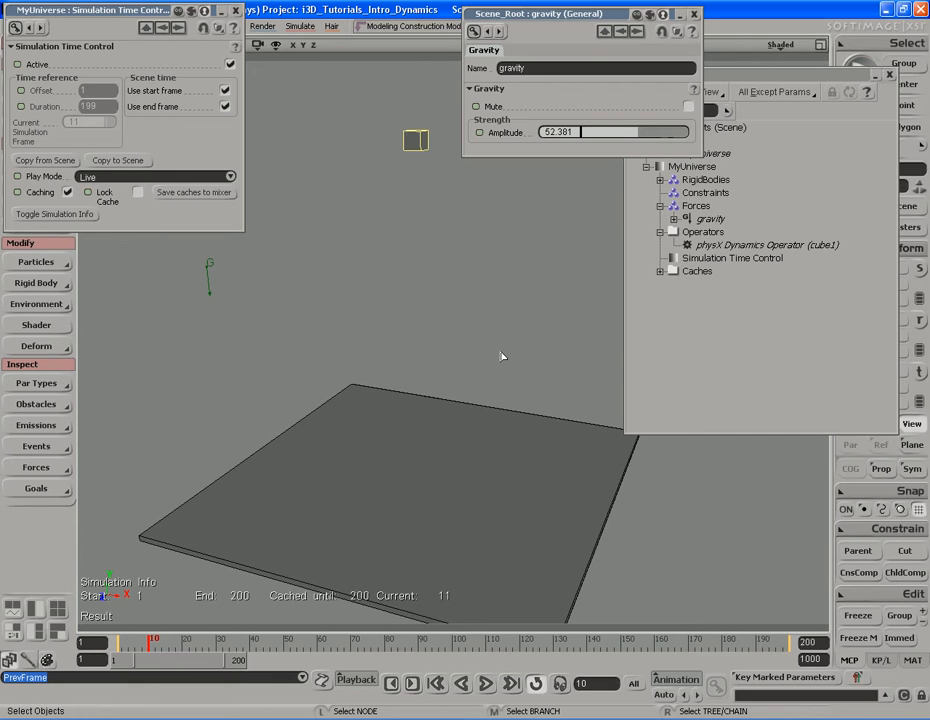
key(Right)
key(Right)
key(Right)
key(Right)
key(Right)
key(Right)
key(Right)
key(Right)
key(Right)
key(Right)
key(Right)
key(Right)
key(Right)
key(Right)
key(Right)
key(Right)
key(Right)
key(Right)
key(Right)
key(Right)
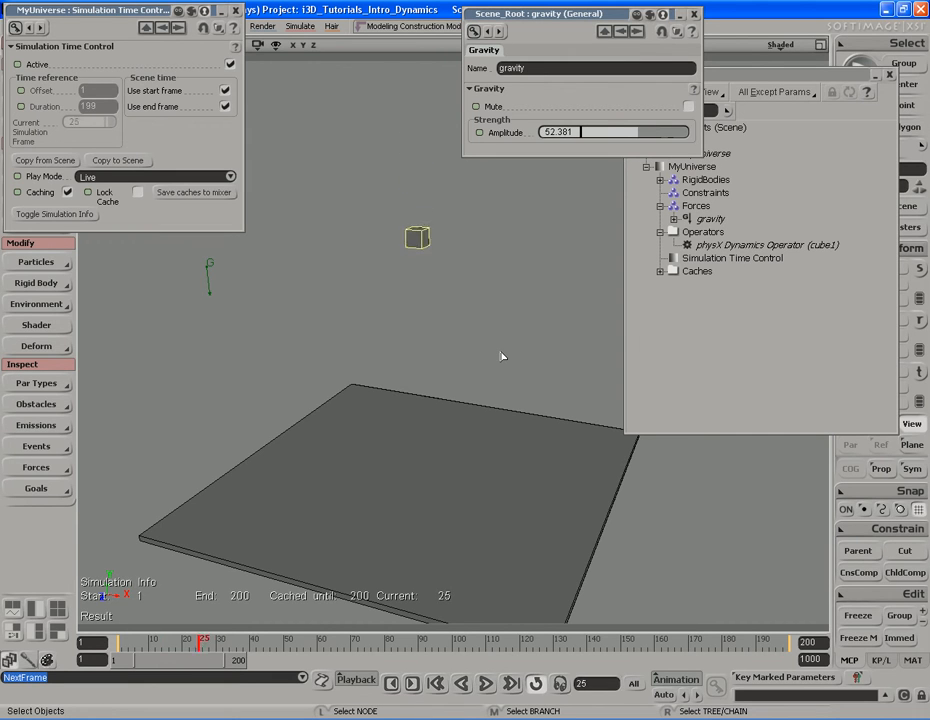
key(Right)
key(Right)
key(Right)
key(Right)
key(Right)
key(Right)
key(Right)
key(Right)
key(Right)
key(Right)
key(Right)
key(Right)
key(Right)
key(Right)
key(Right)
key(Right)
key(Right)
key(Right)
key(Right)
key(Right)
key(Left)
key(Left)
key(Left)
key(Left)
key(Left)
key(Left)
key(Left)
key(Left)
key(Left)
key(Left)
key(Left)
key(Left)
key(Left)
key(Left)
key(Left)
key(Left)
key(Left)
key(Left)
key(Left)
key(Left)
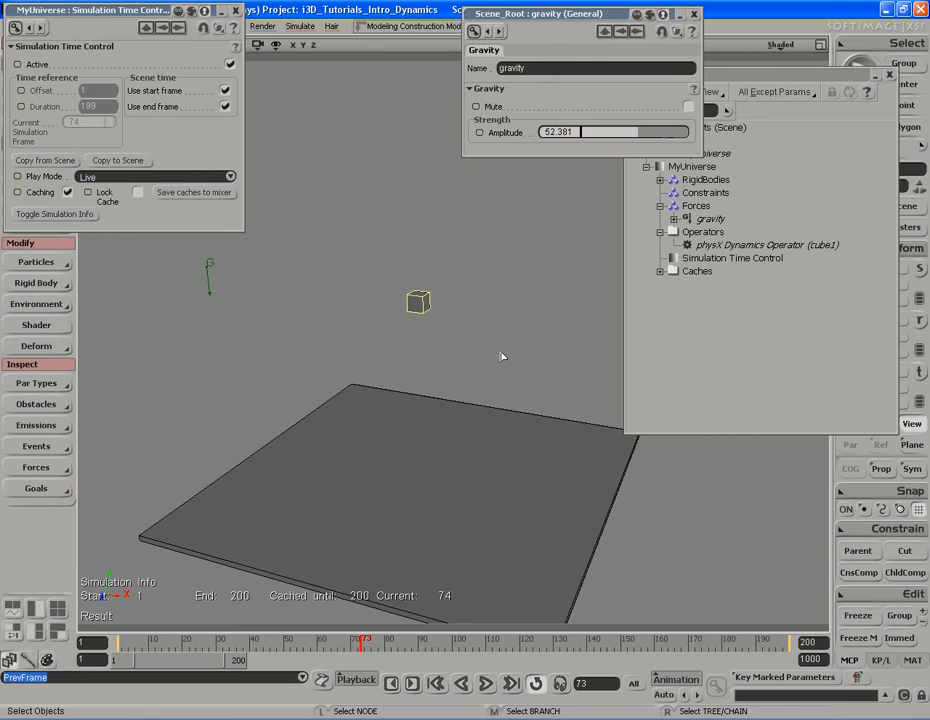
key(Left)
key(Left)
key(Left)
key(Left)
key(Left)
key(Left)
key(Left)
key(Left)
key(Left)
key(Left)
key(Left)
key(Left)
key(Left)
key(Left)
key(Left)
key(Left)
key(Left)
key(Left)
key(Left)
key(Left)
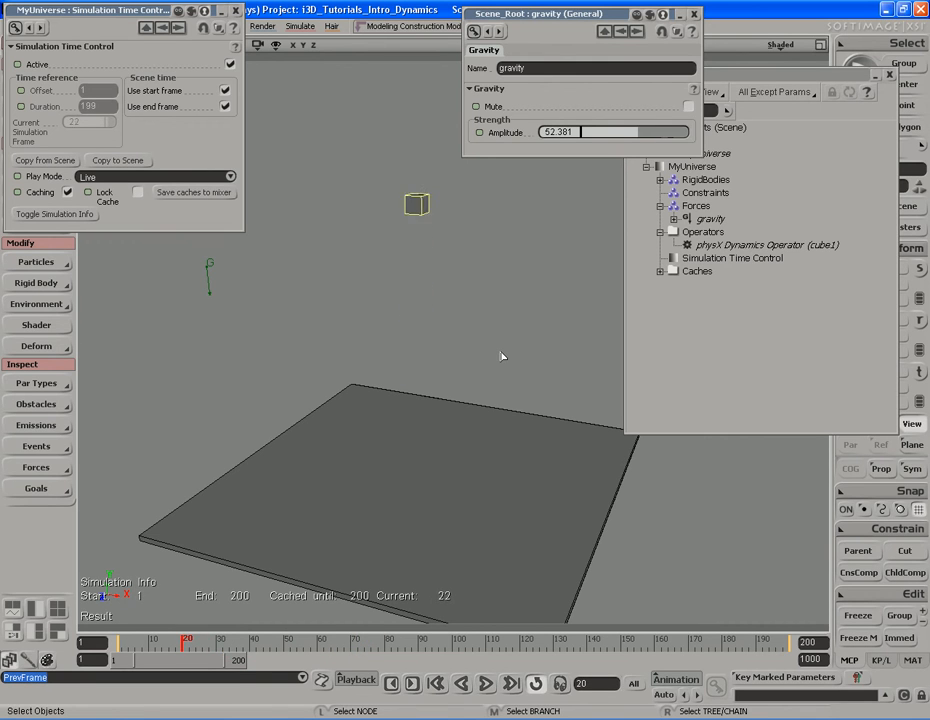
drag(364, 644, 110, 638)
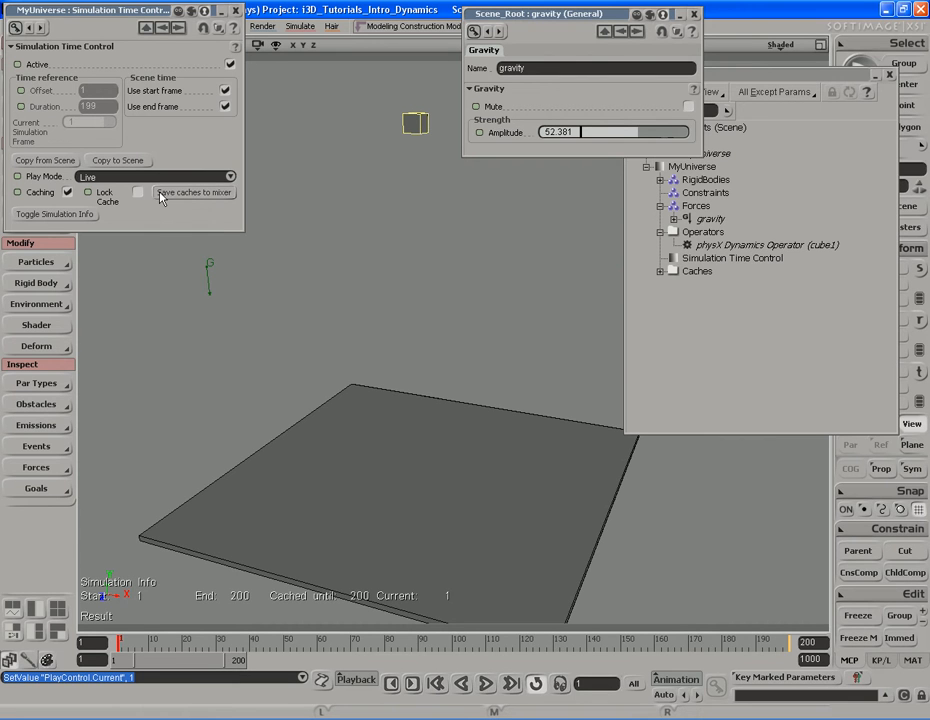
- Save the simulation caches to the mixer as an action named Bouncing Box, without adding a clip
click(211, 197)
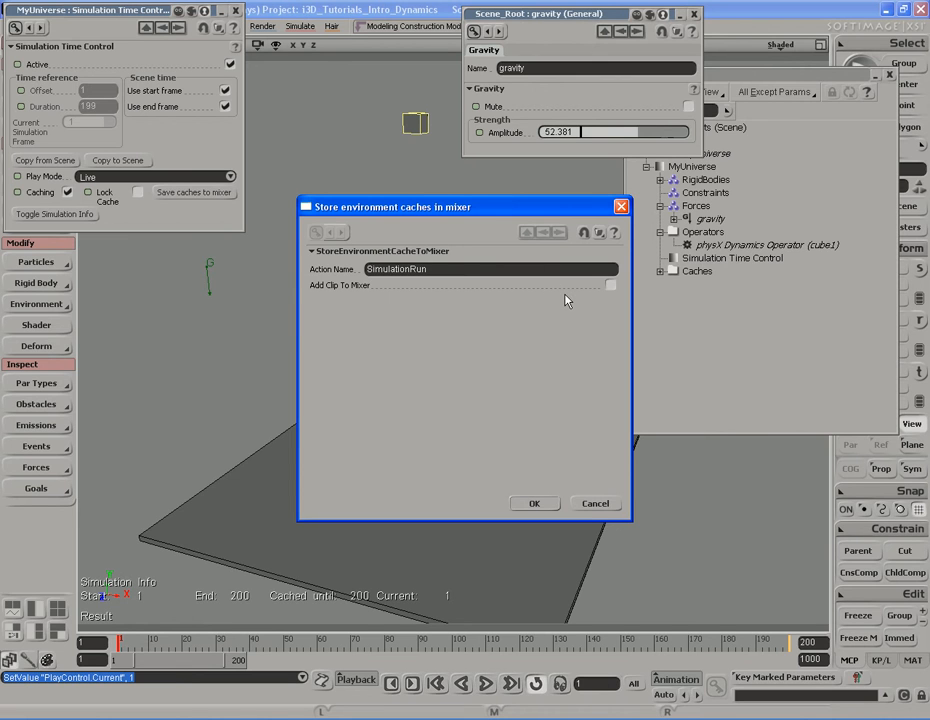
double_click(441, 270)
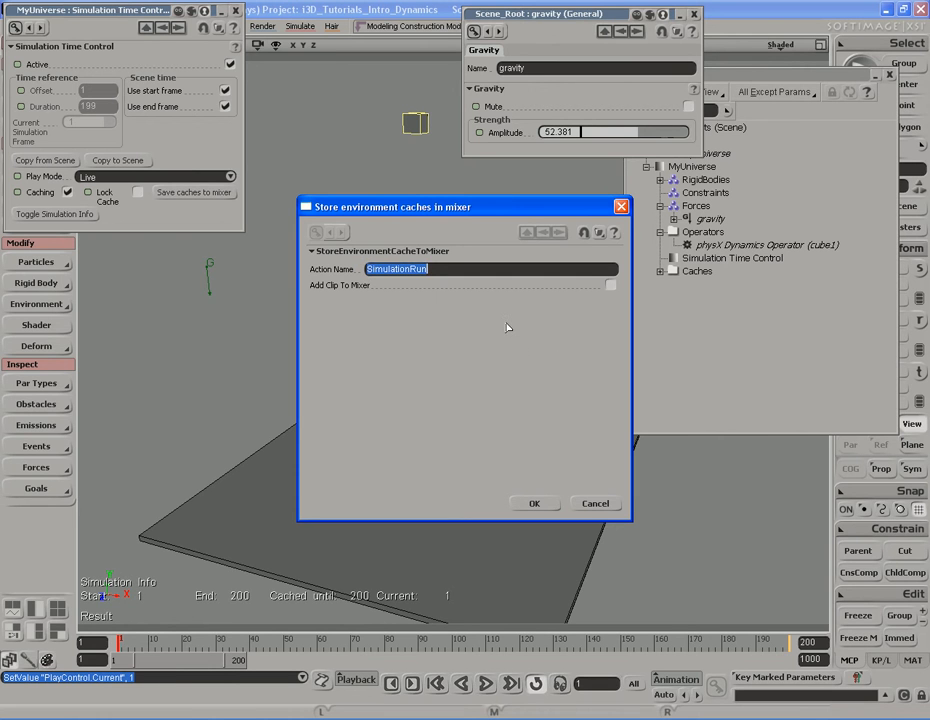
text(Bouncing Box)
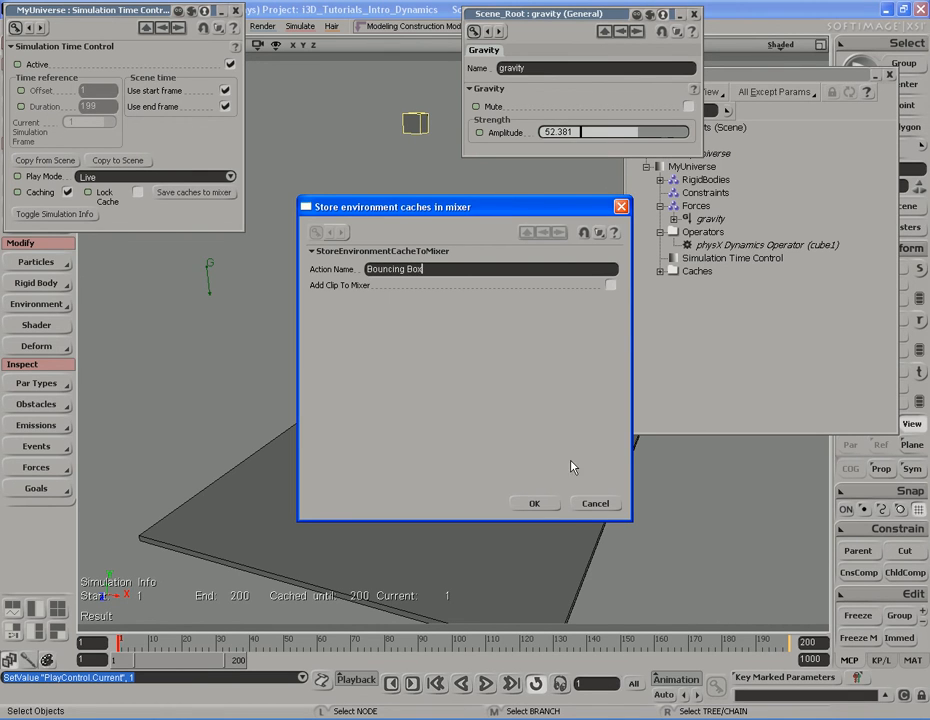
click(535, 503)
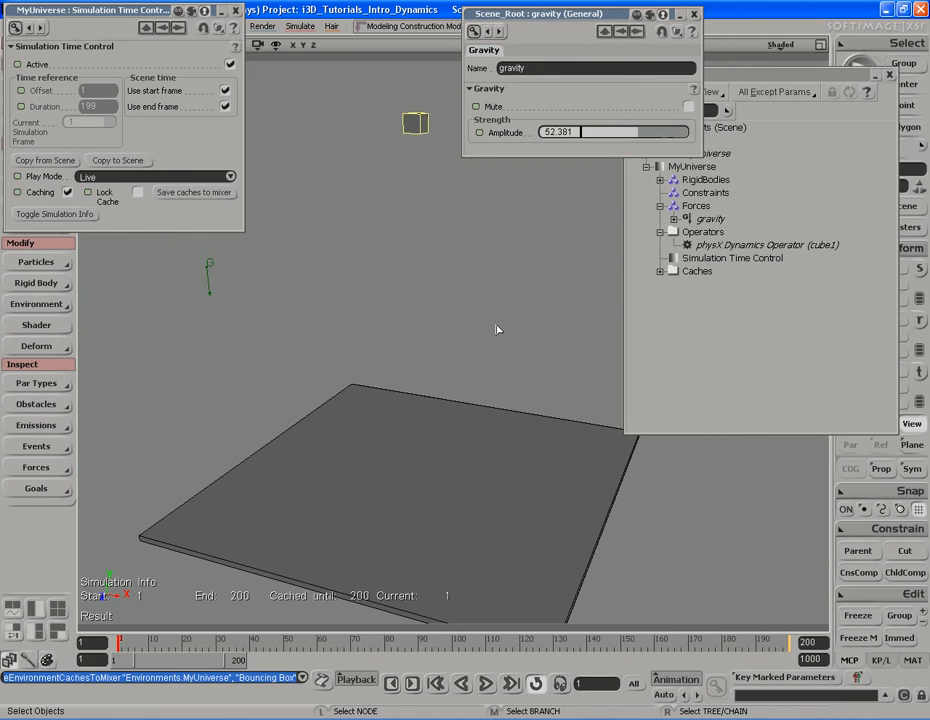
- Open the scene's Animation Mixer, frame its whole contents, try to set the current frame there, and close the mixer
key(alt+0)
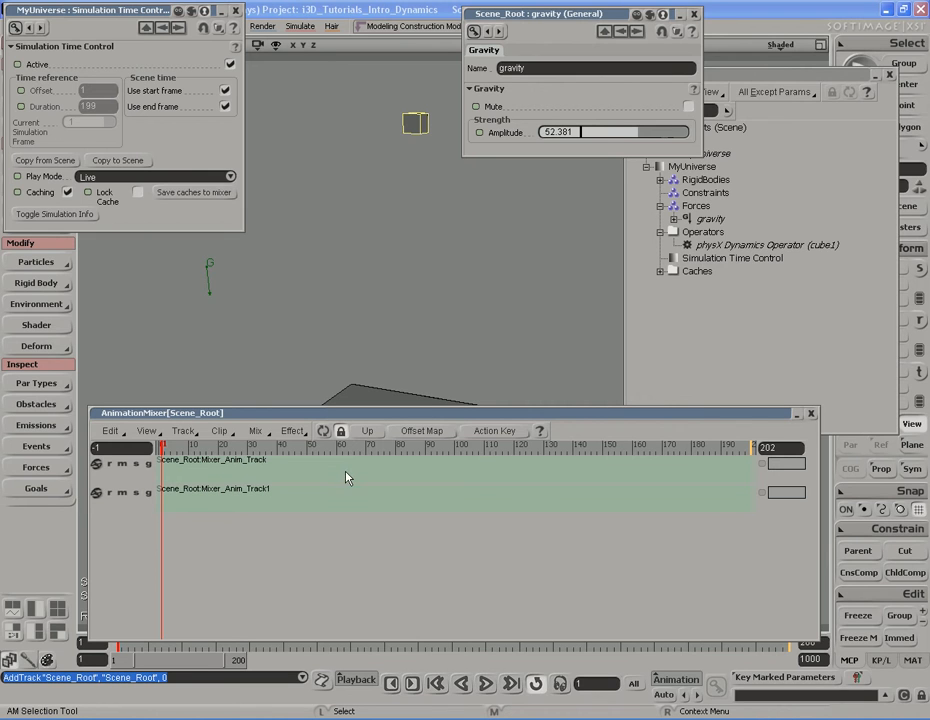
key(a)
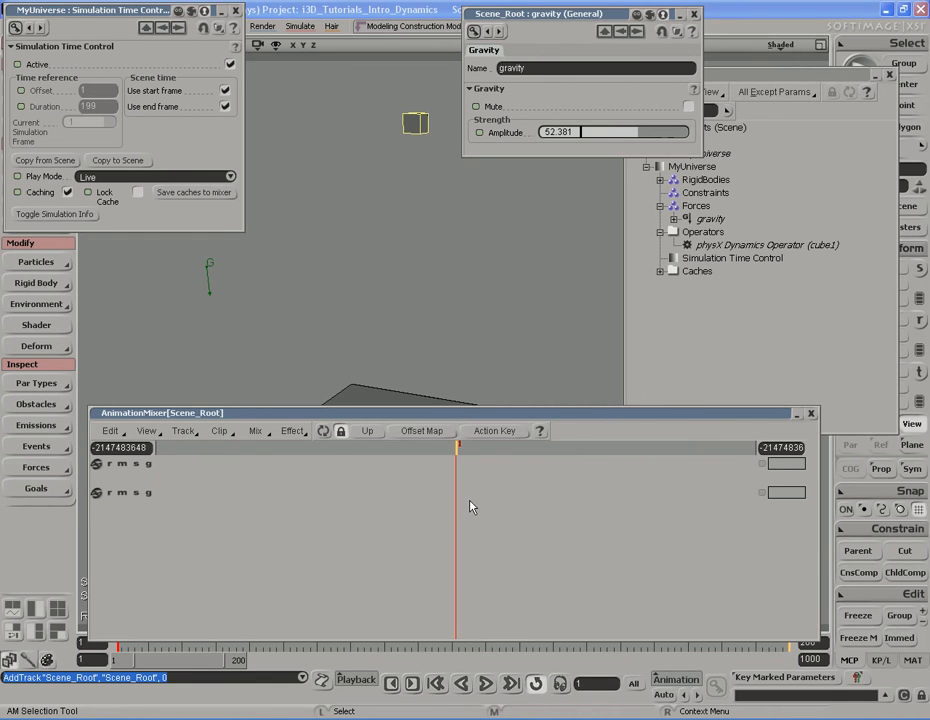
click(457, 450)
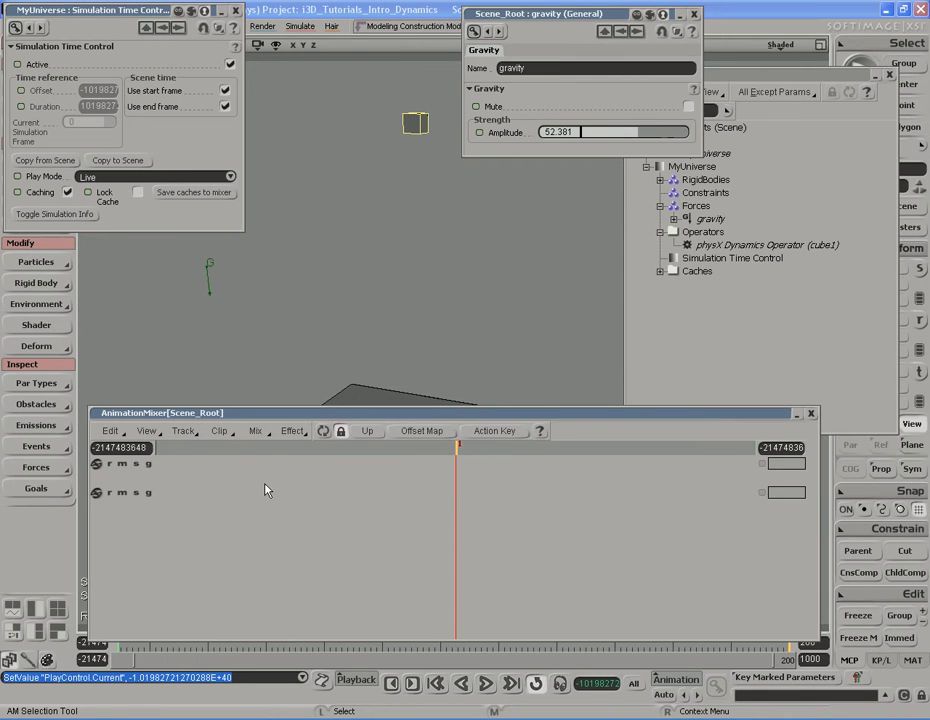
click(110, 431)
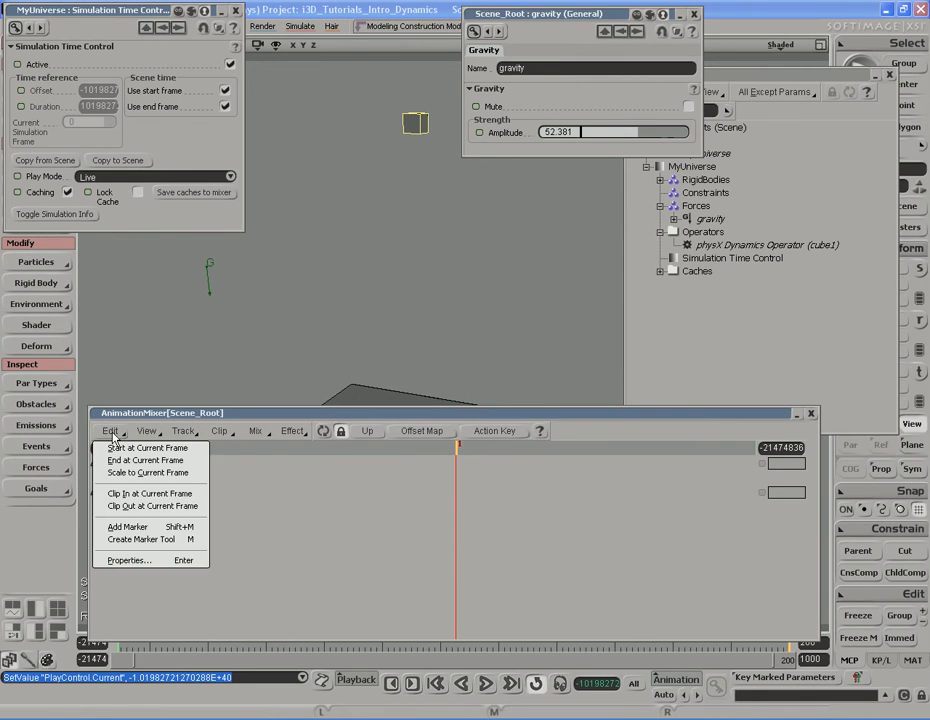
click(811, 414)
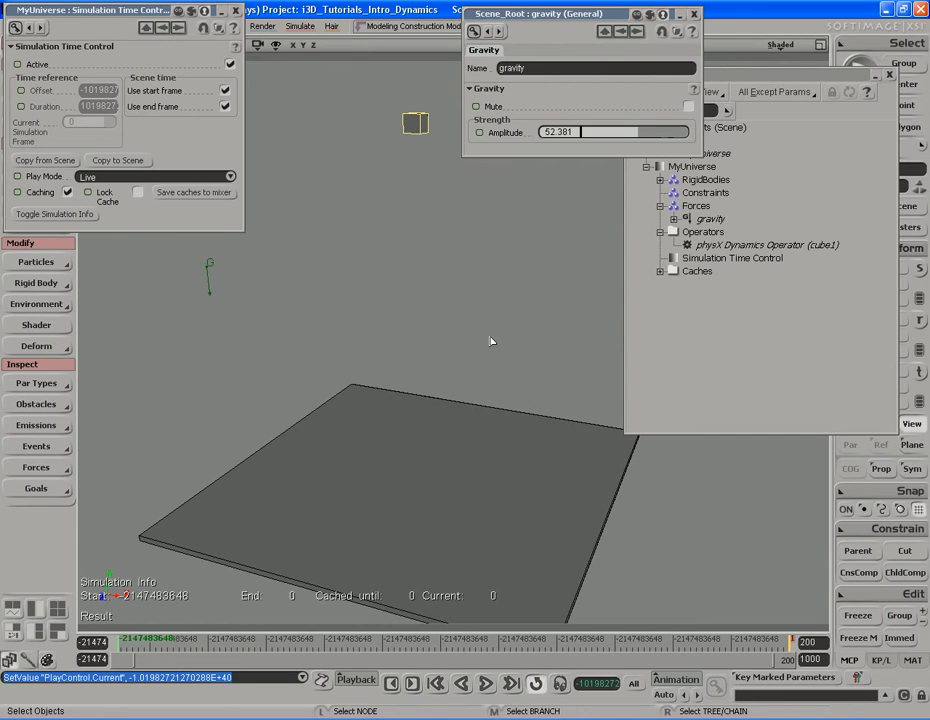
- Examine the source properties of Scene_Root_Environment_Cache under MyUniverse's Caches, and close them
click(660, 271)
double_click(689, 285)
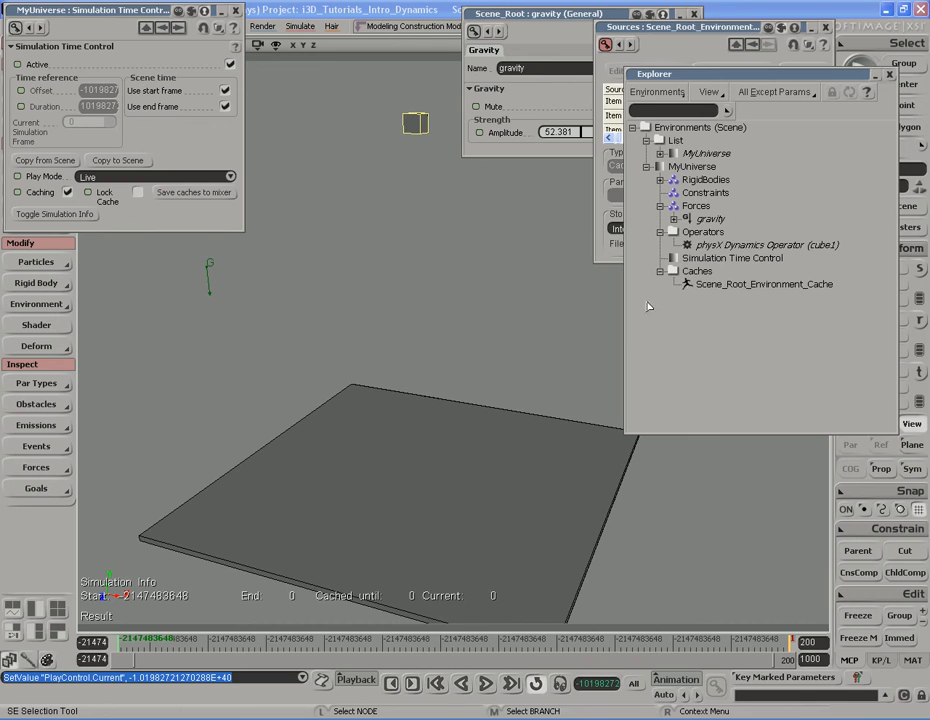
drag(727, 30, 453, 159)
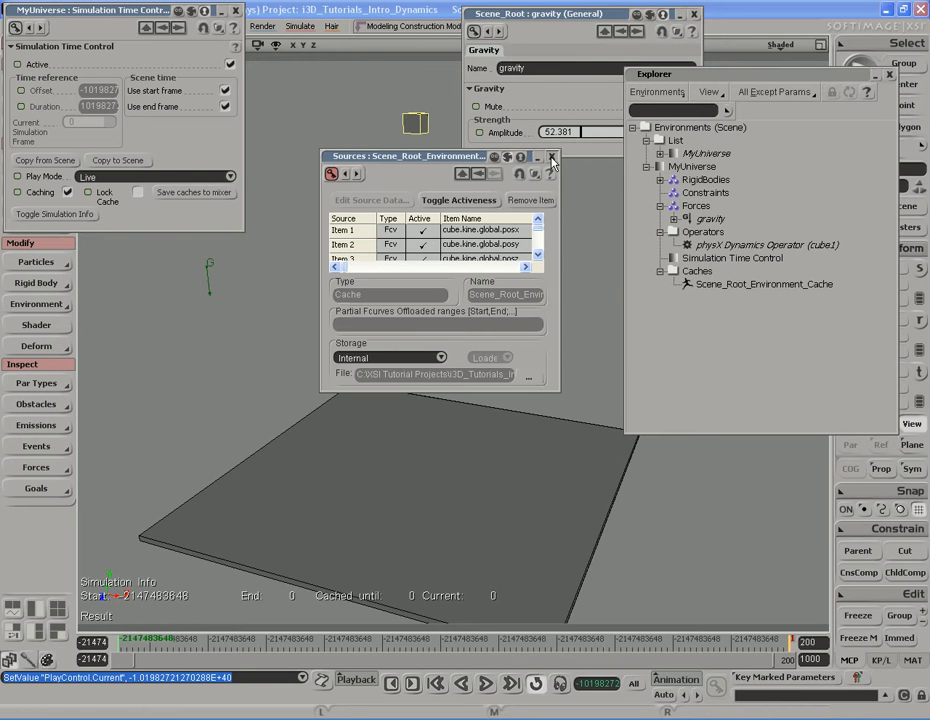
click(551, 161)
- Undo the last mixer track addition and try to set the current frame to 0
key(ctrl+z)
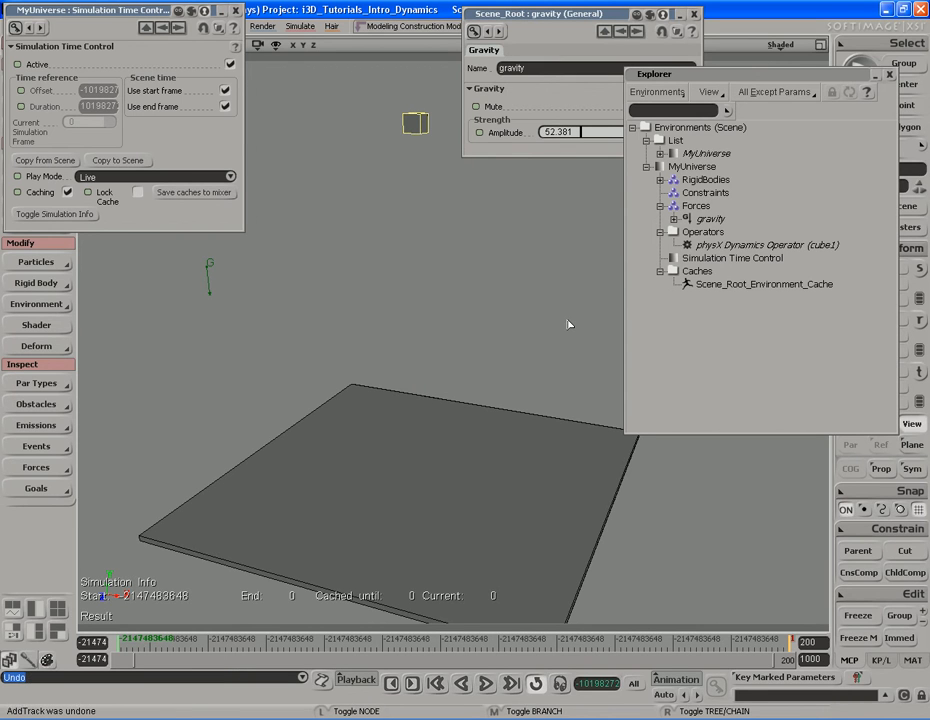
key(ctrl)
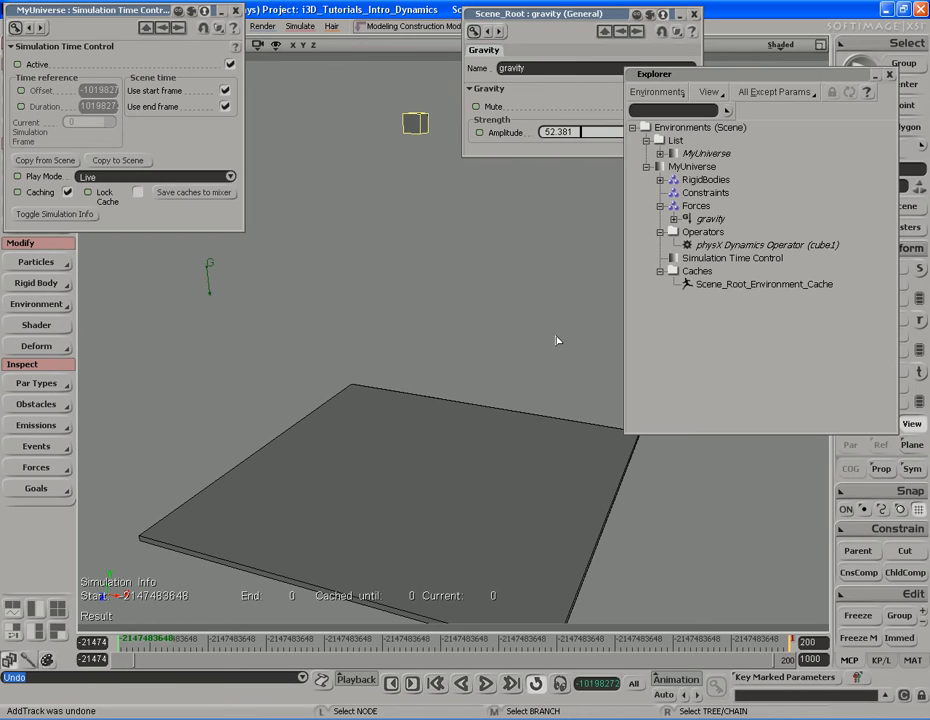
click(605, 685)
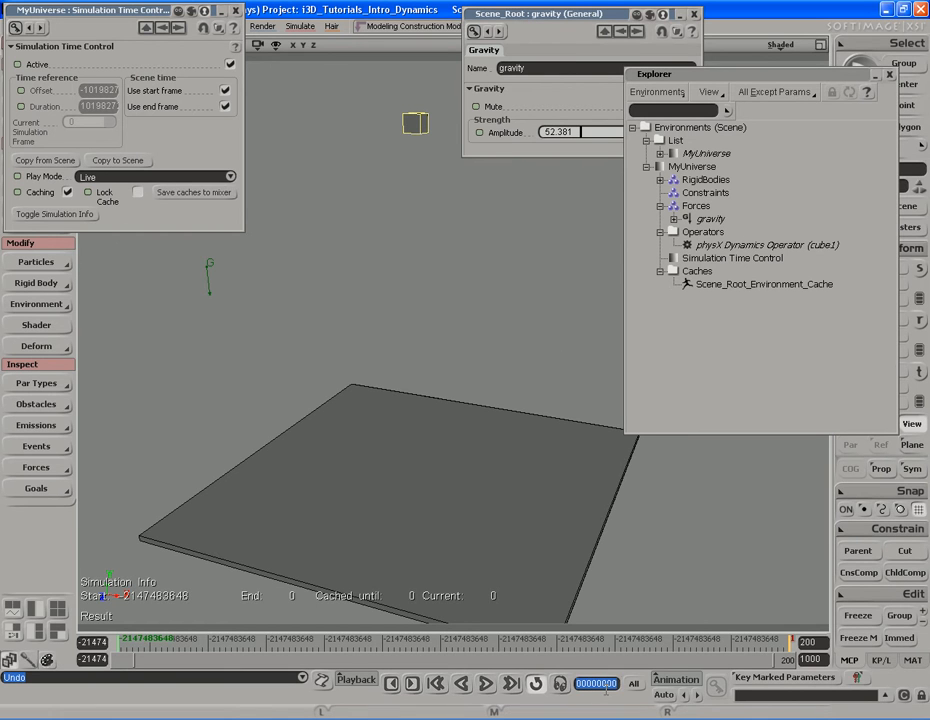
text(0)
key(Return)
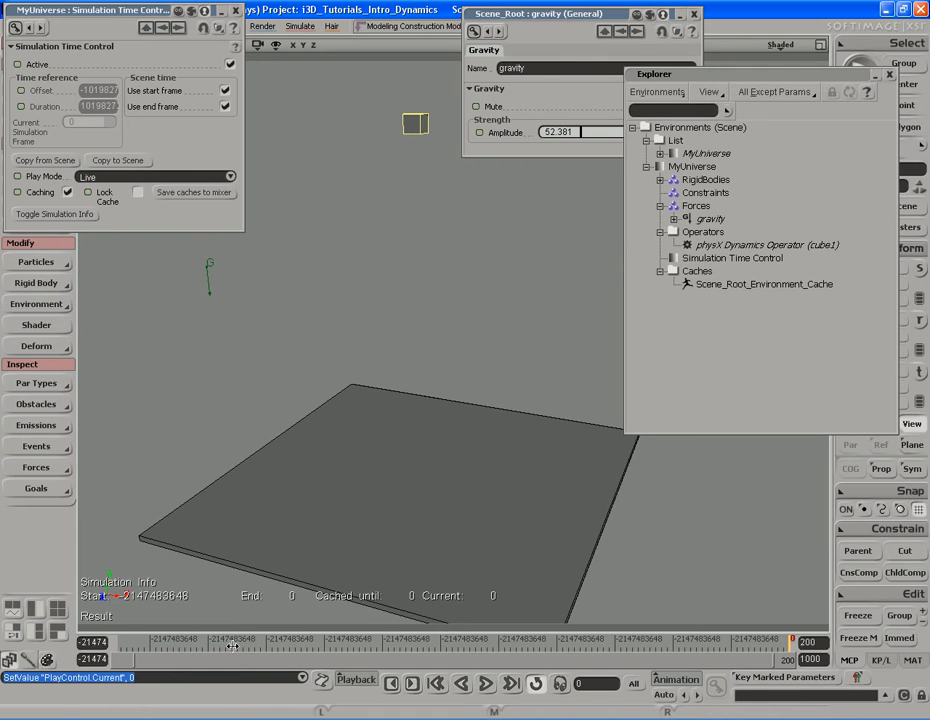
click(276, 641)
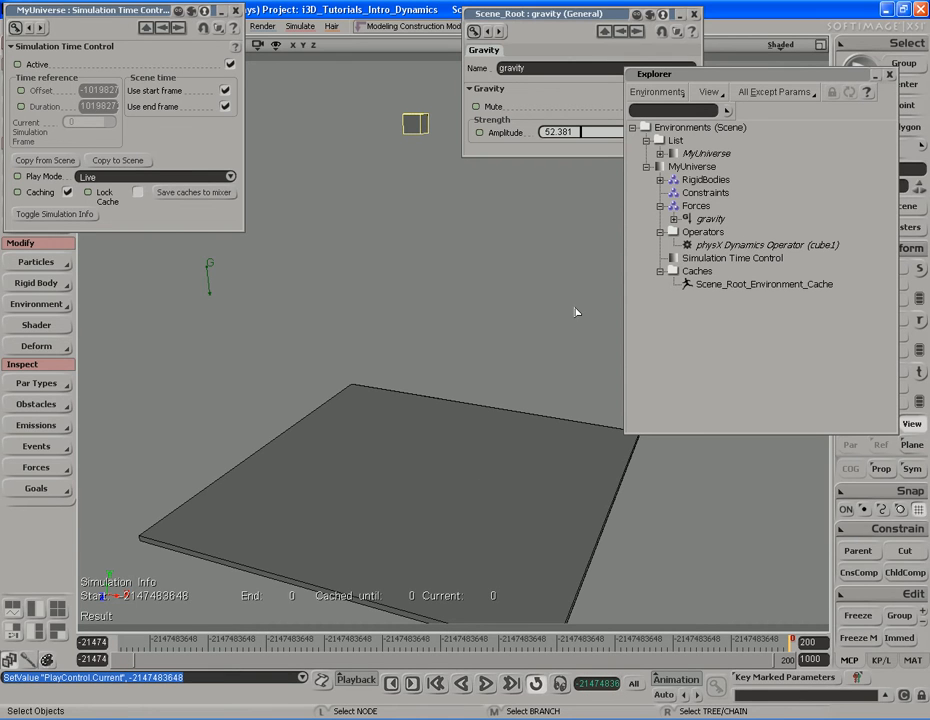
- Open the source properties of Scene_Root_Environment_Cache under MyUniverse's Caches and move them clear of the falling cube
click(684, 284)
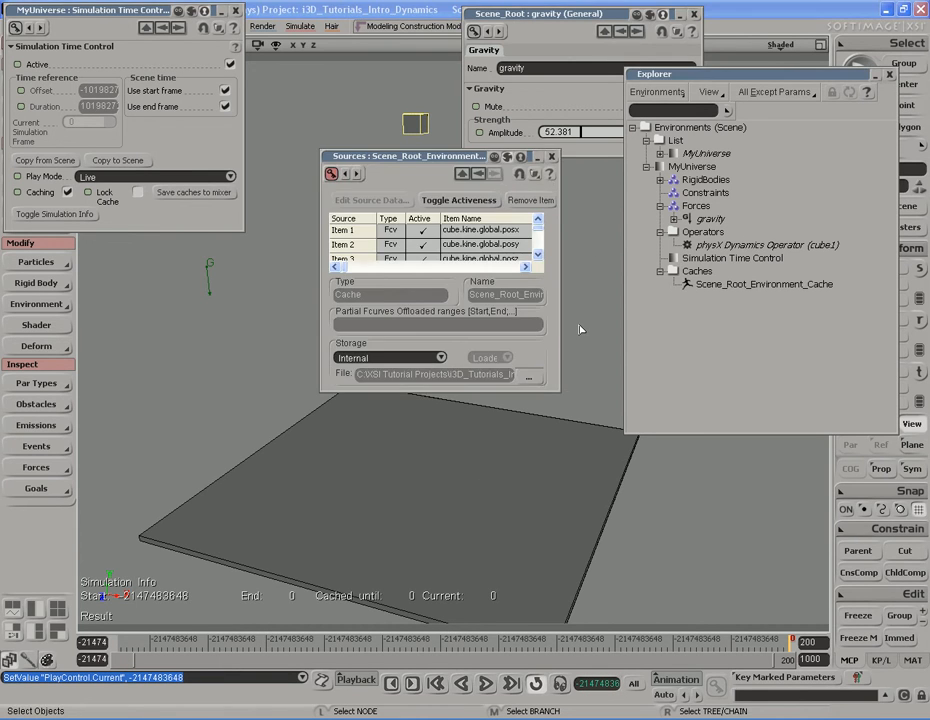
click(532, 304)
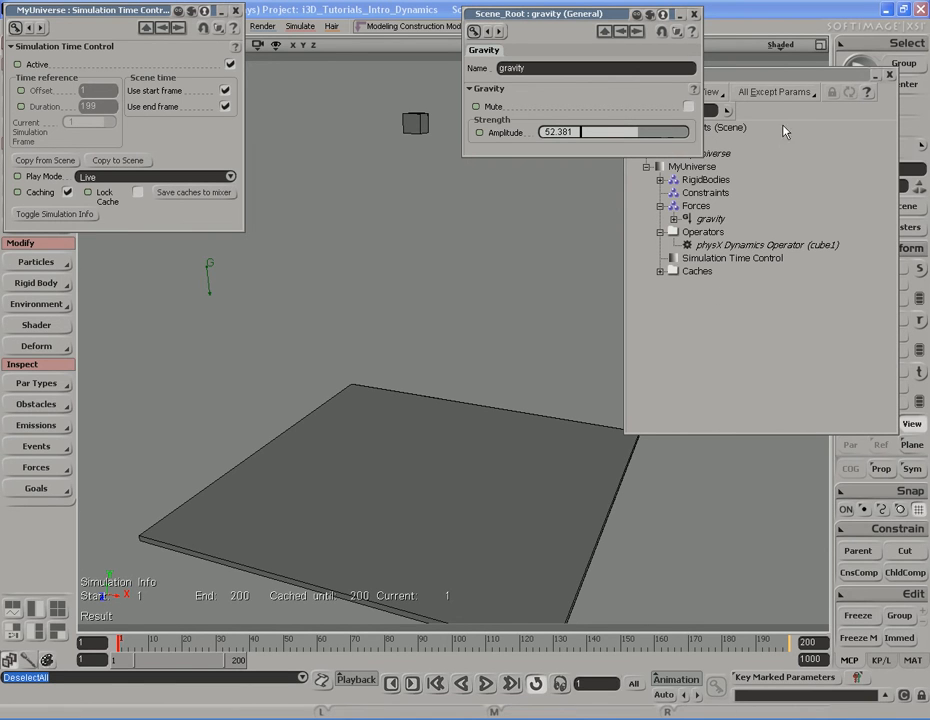
click(779, 80)
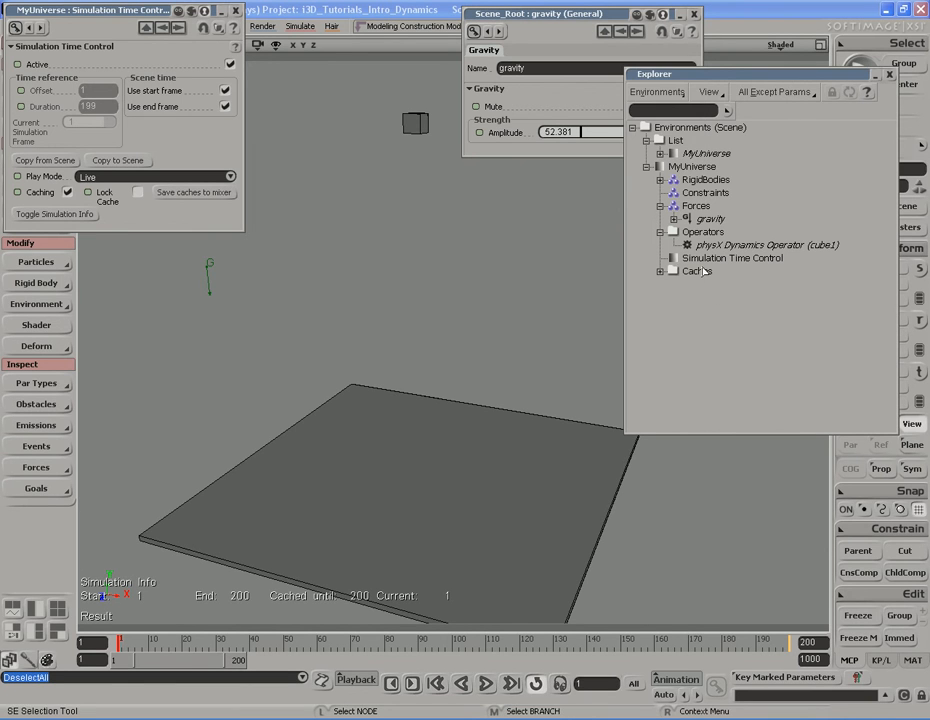
click(660, 271)
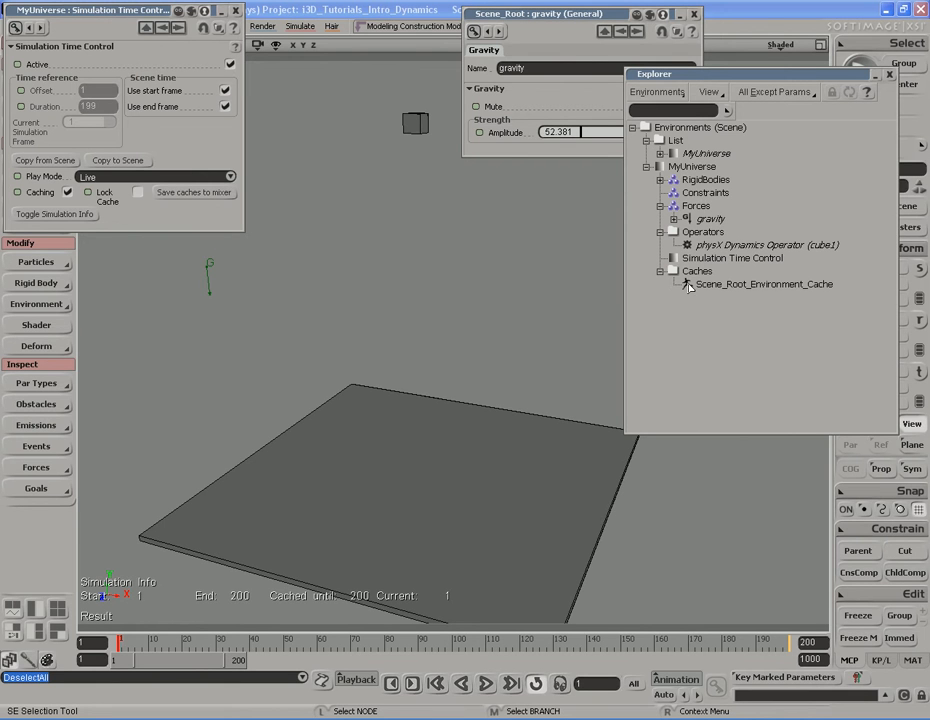
double_click(688, 285)
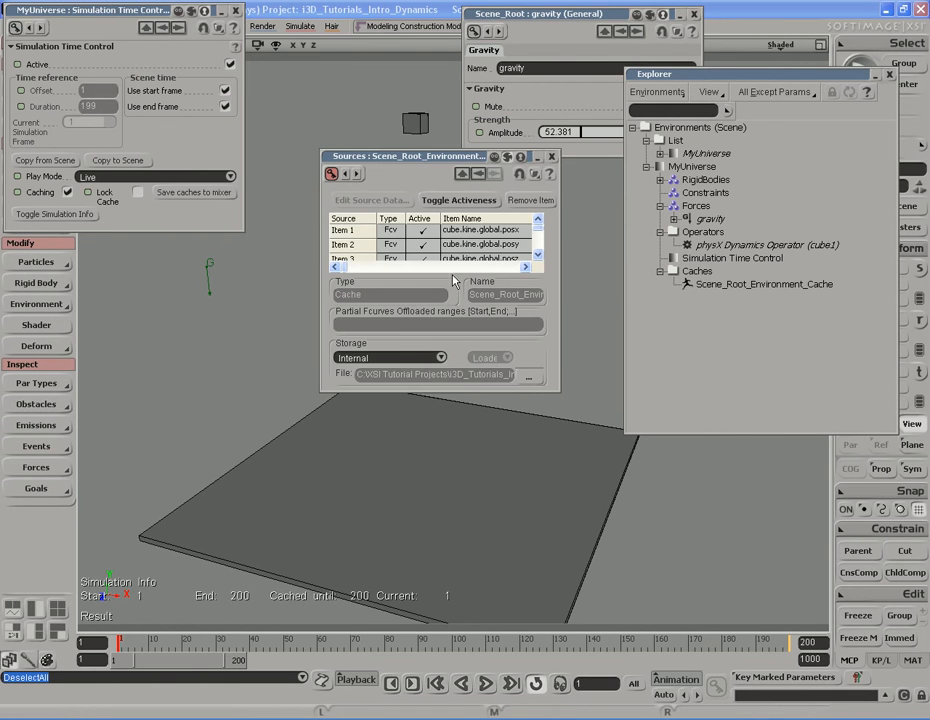
drag(433, 160, 381, 184)
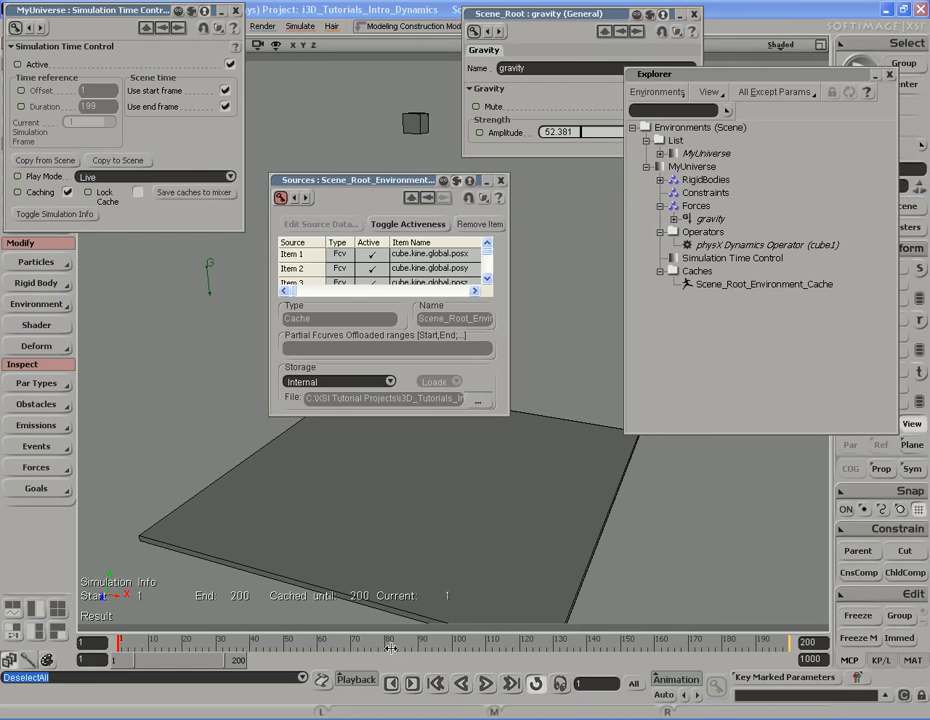
- Examine the cache's stored function curve items for cube and cube1, reorder the list by source, and close the properties
click(488, 254)
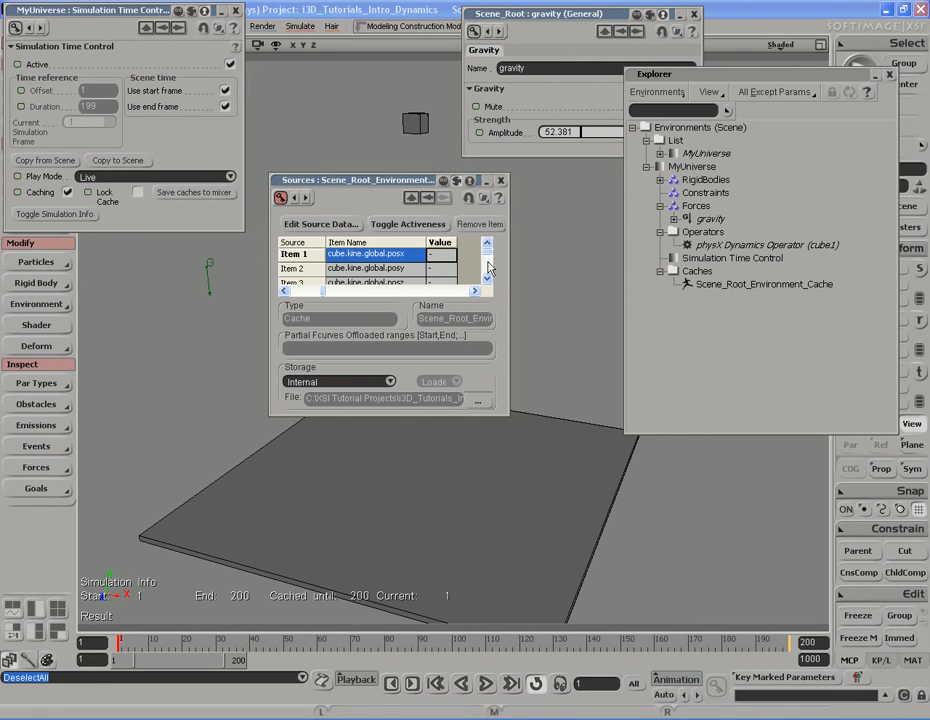
drag(331, 291, 289, 291)
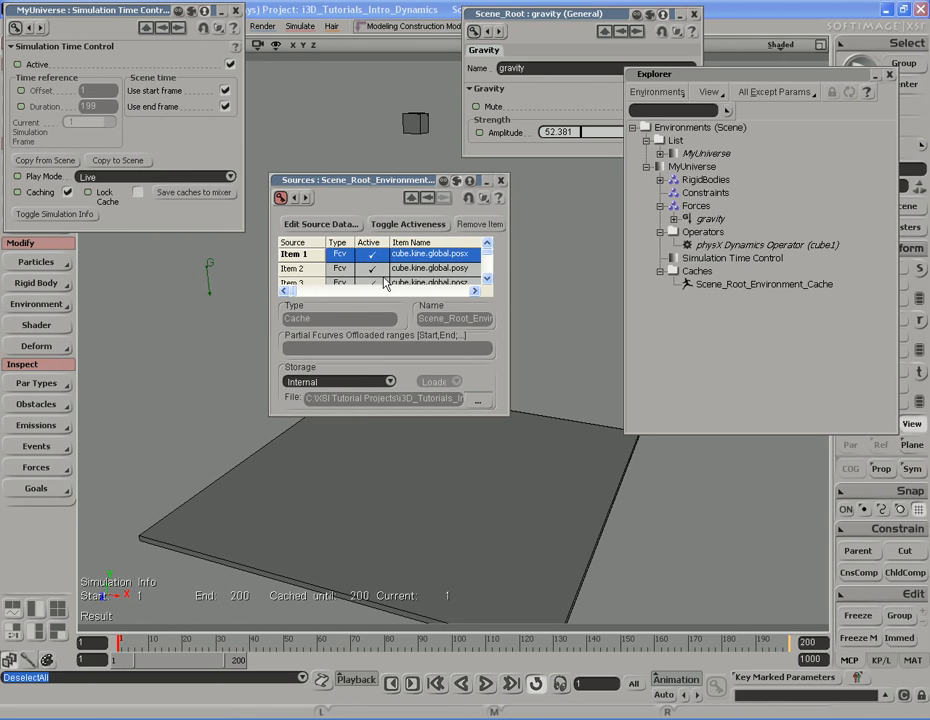
click(488, 280)
drag(488, 280, 488, 286)
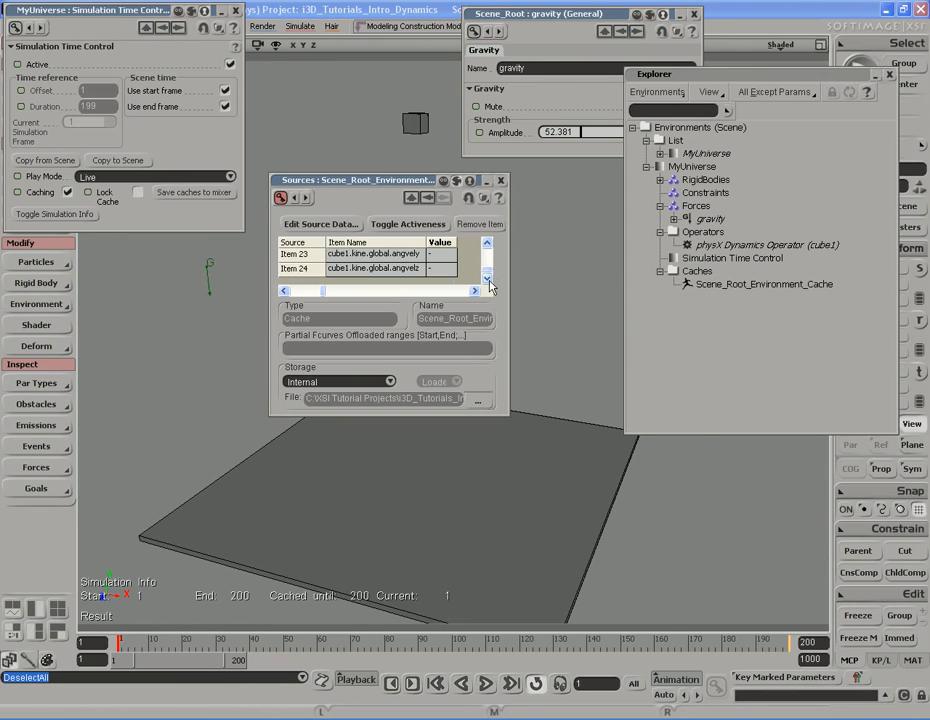
drag(322, 291, 282, 292)
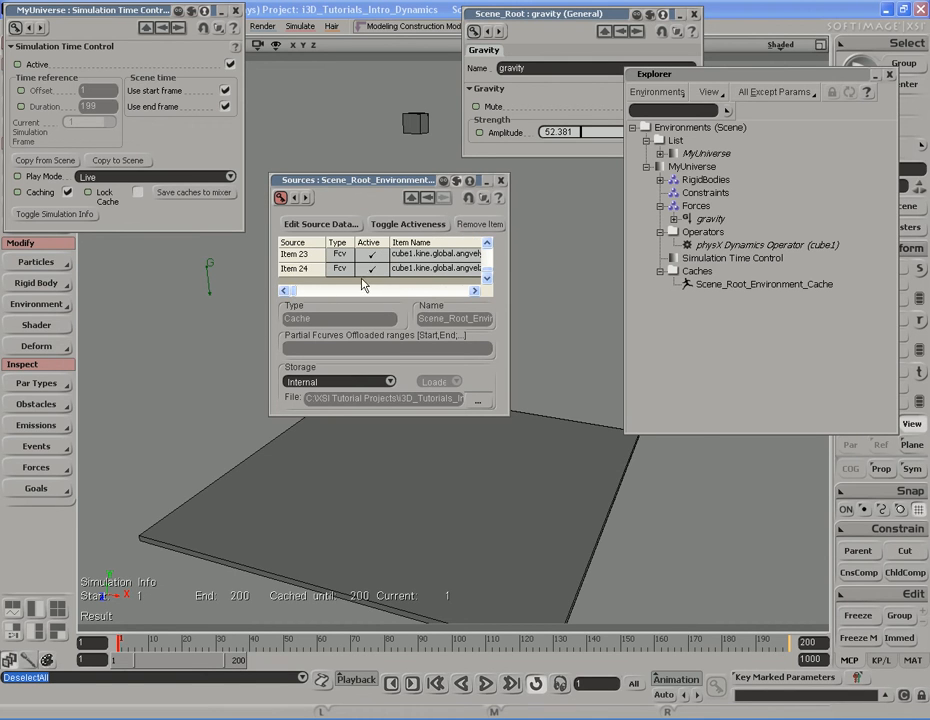
click(488, 243)
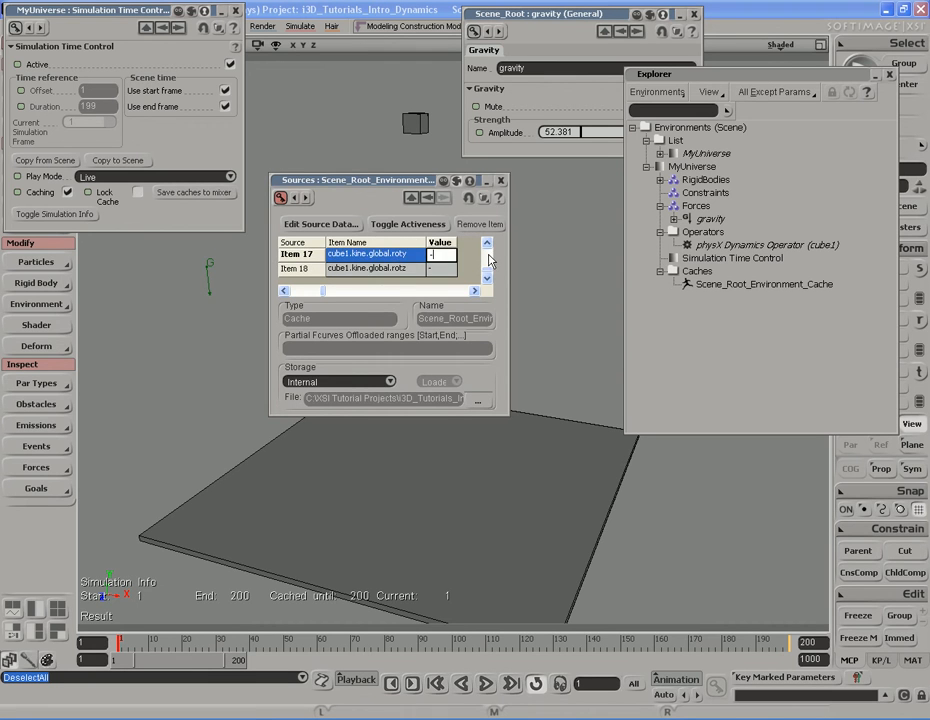
click(488, 244)
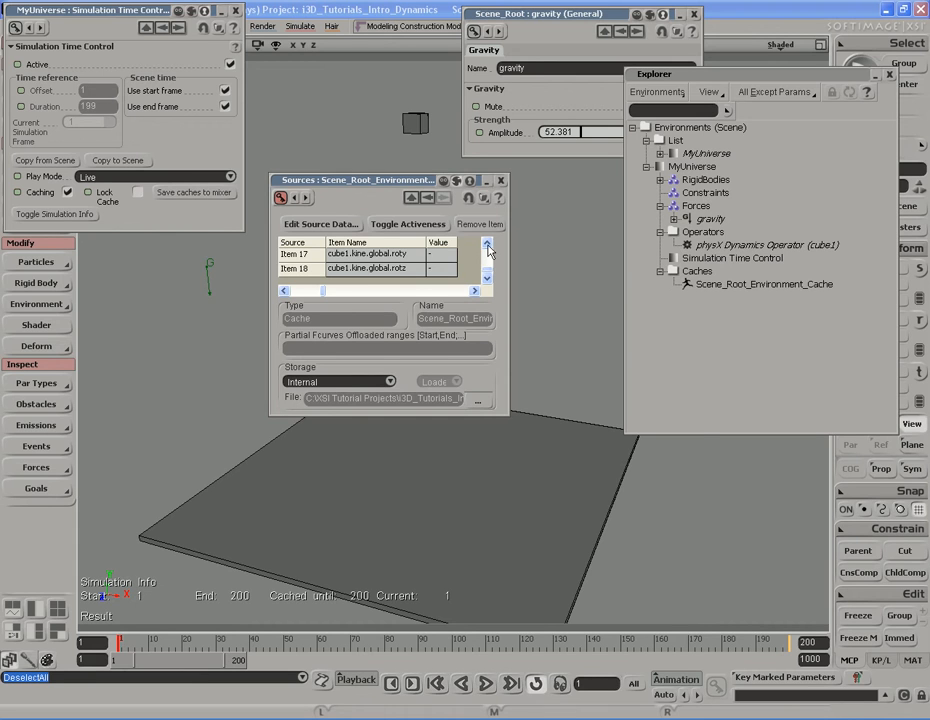
click(373, 255)
click(488, 244)
click(287, 292)
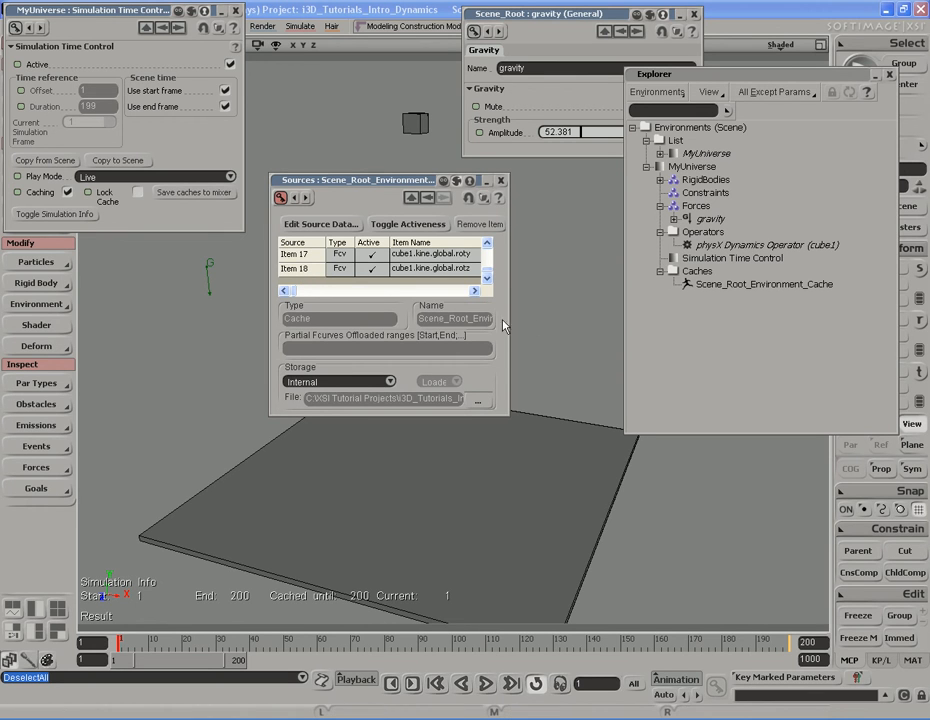
click(316, 247)
click(316, 247)
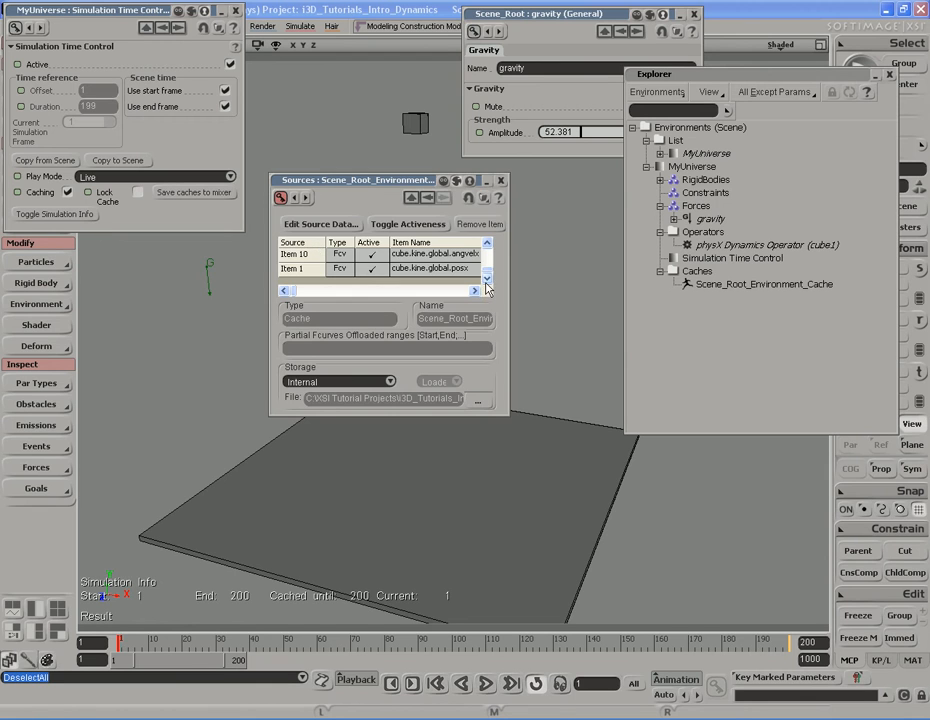
click(501, 181)
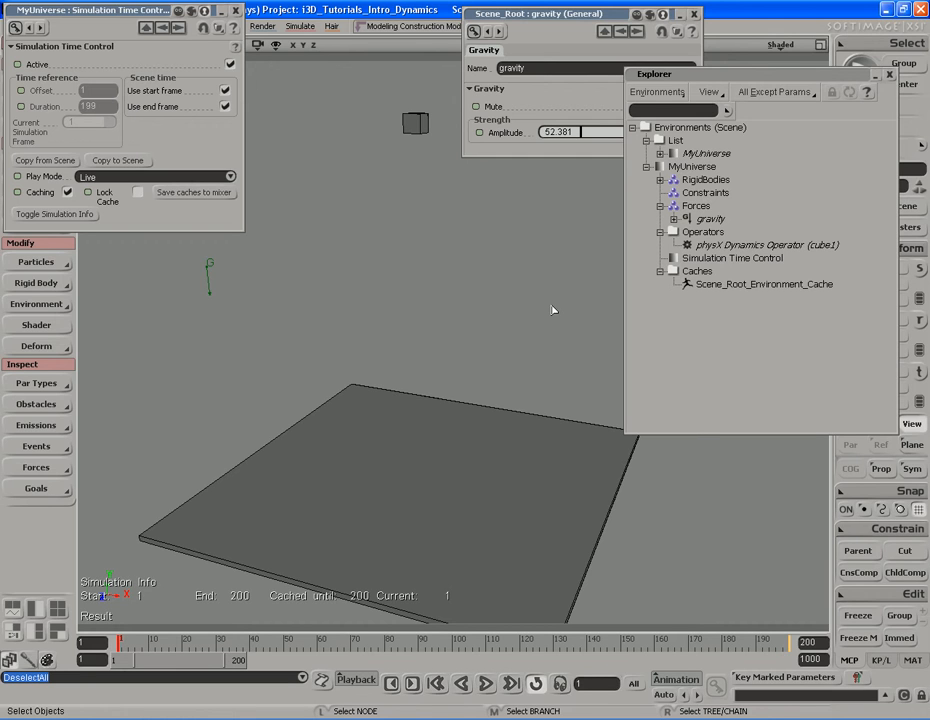
- Reopen Scene_Root_Environment_Cache's source properties and set its storage to External (.xsi binary) with the status Loaded
click(687, 287)
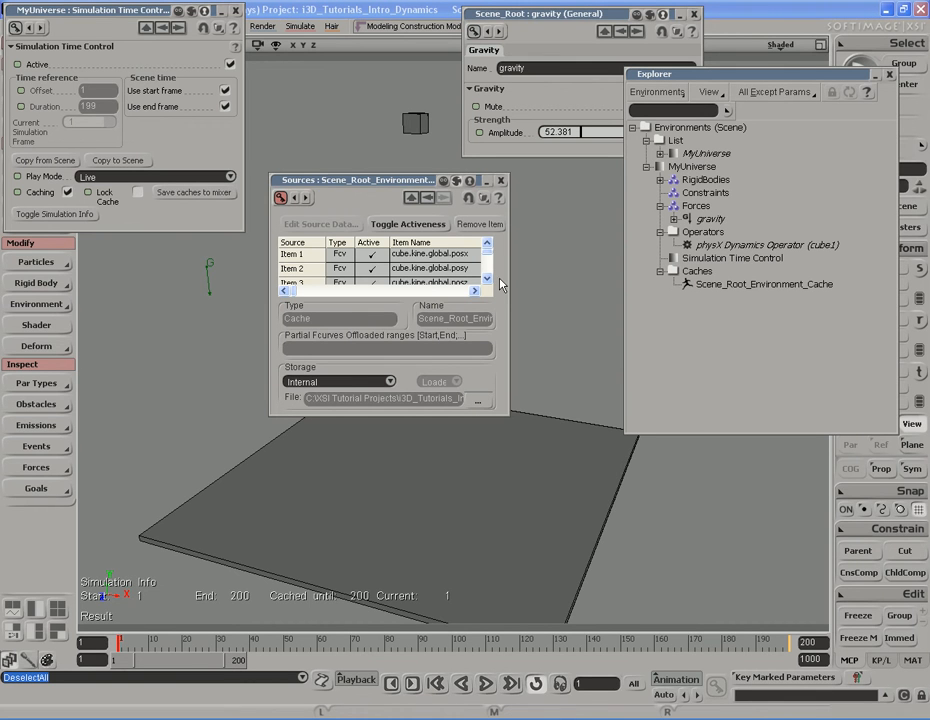
click(391, 382)
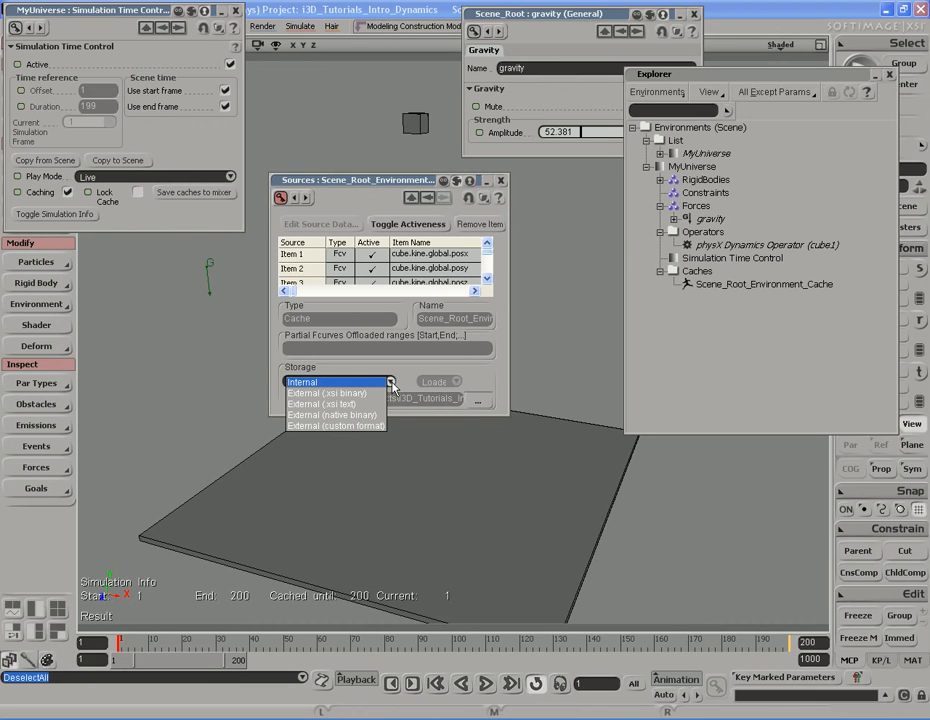
click(342, 394)
click(446, 381)
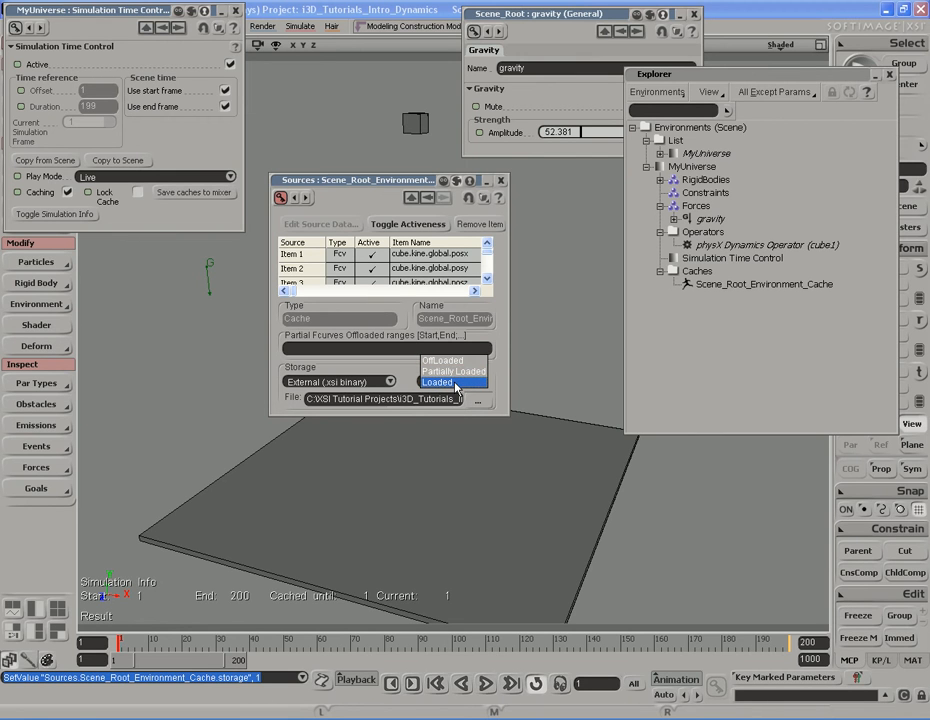
click(455, 383)
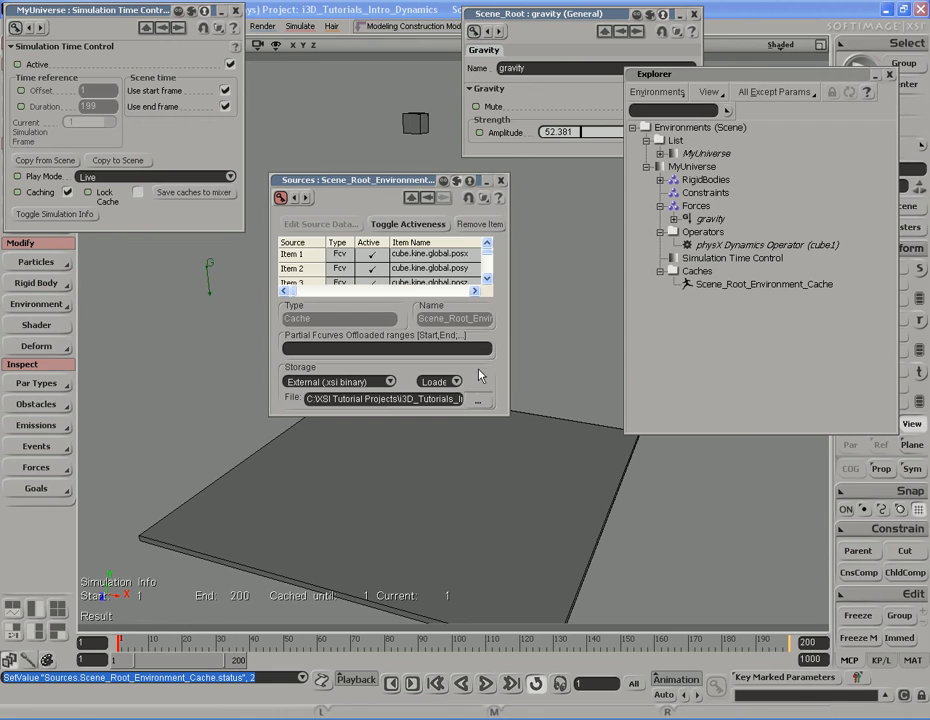
- Set the cache's external file to Bouncing Box in the Simulation\RigidBodies folder, using the dotXSIfiles (*.xsi) file type
click(478, 404)
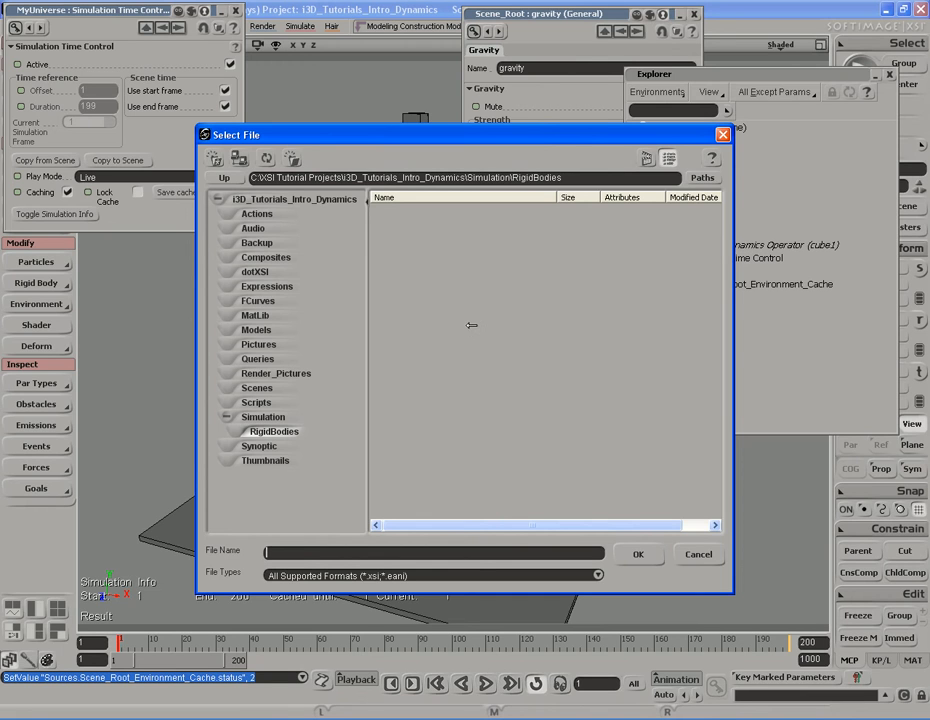
click(457, 577)
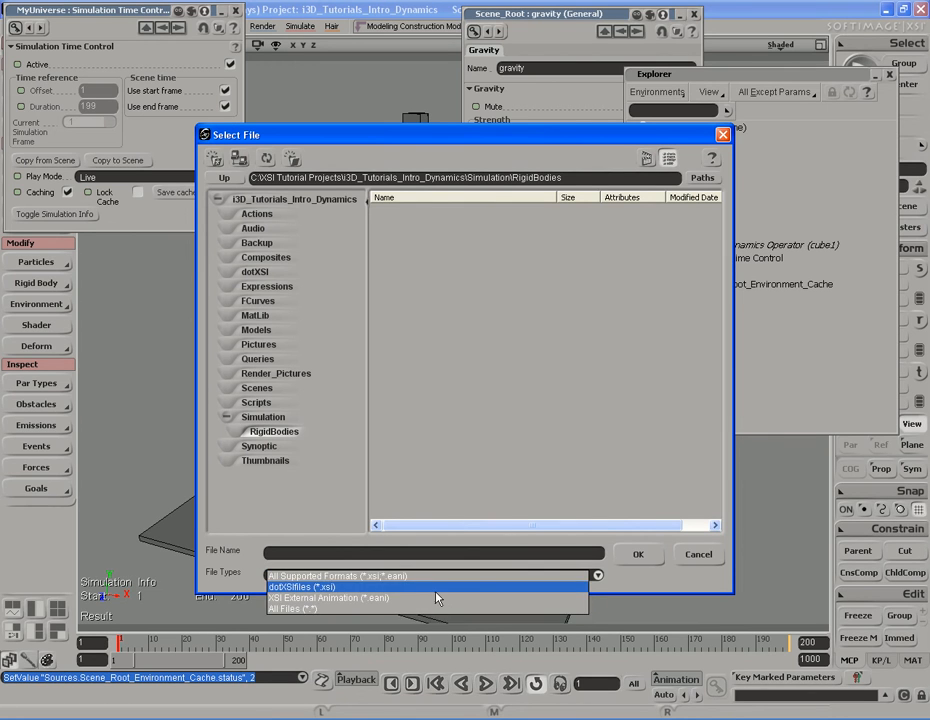
click(440, 587)
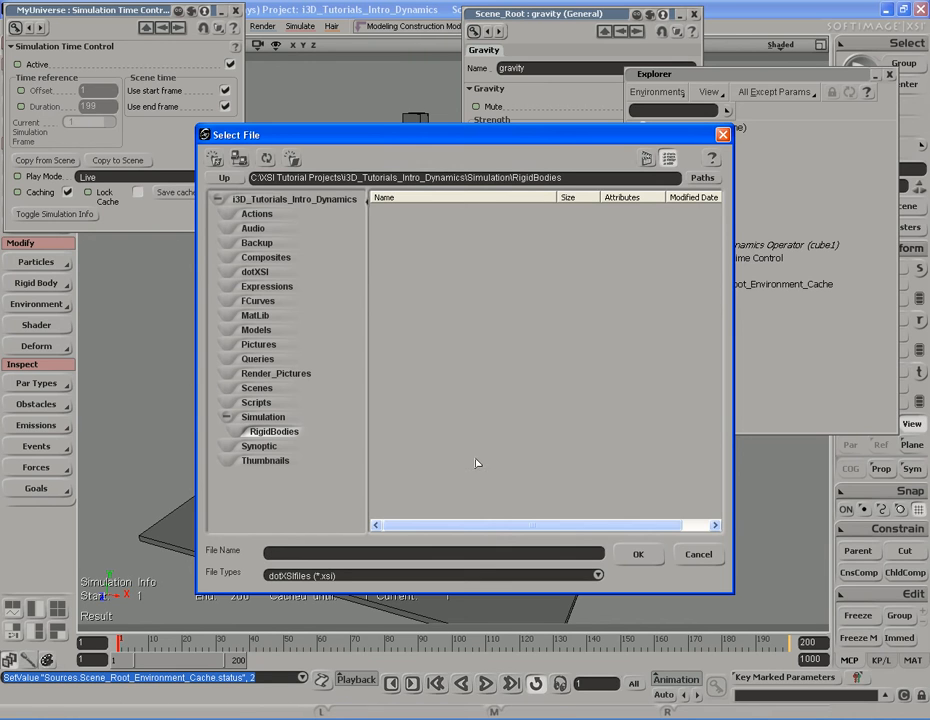
text(Bouncing Box)
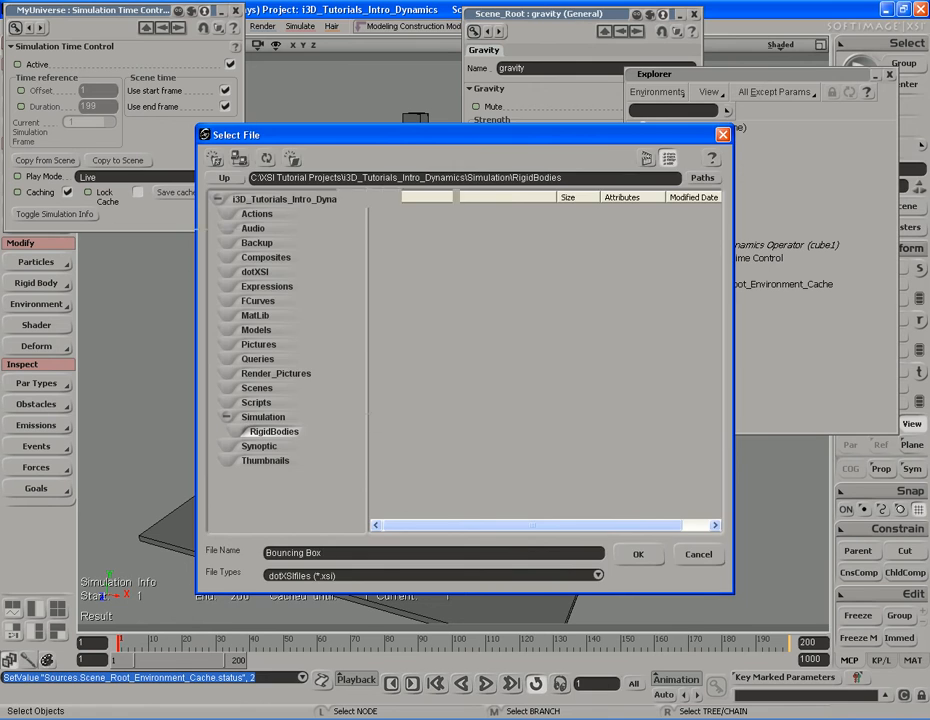
key(Return)
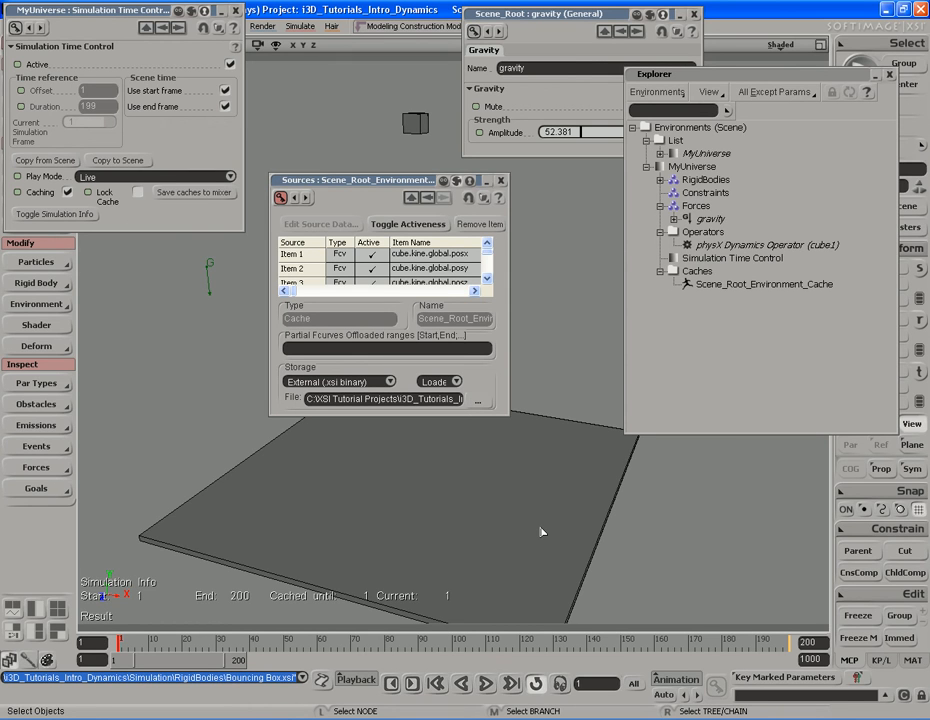
- Play the simulation through to fill the external cache and return to frame 1
key(F4)
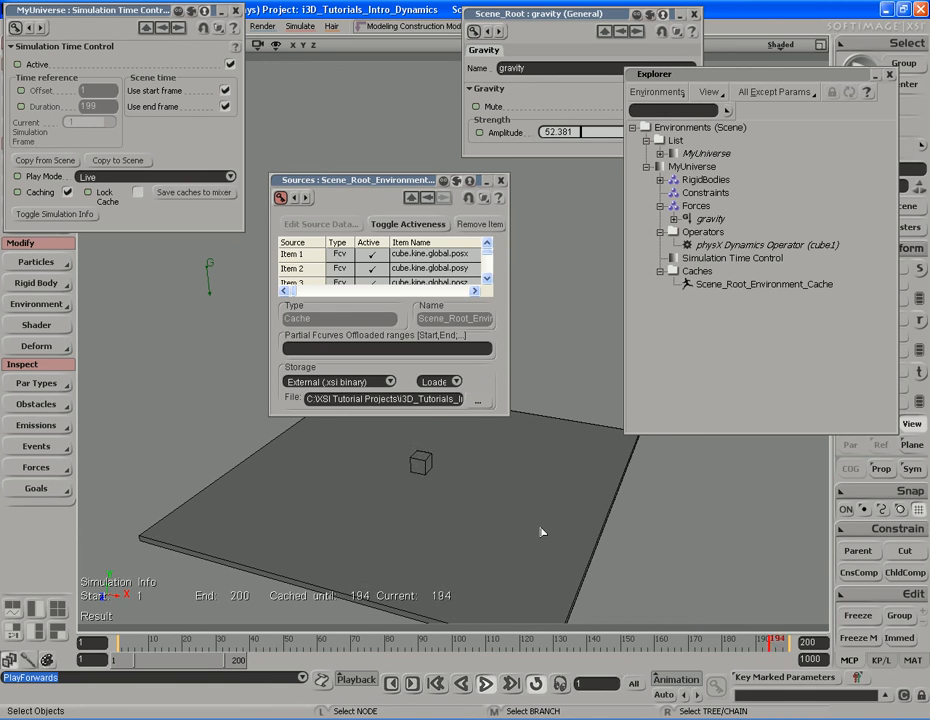
key(shift+F5)
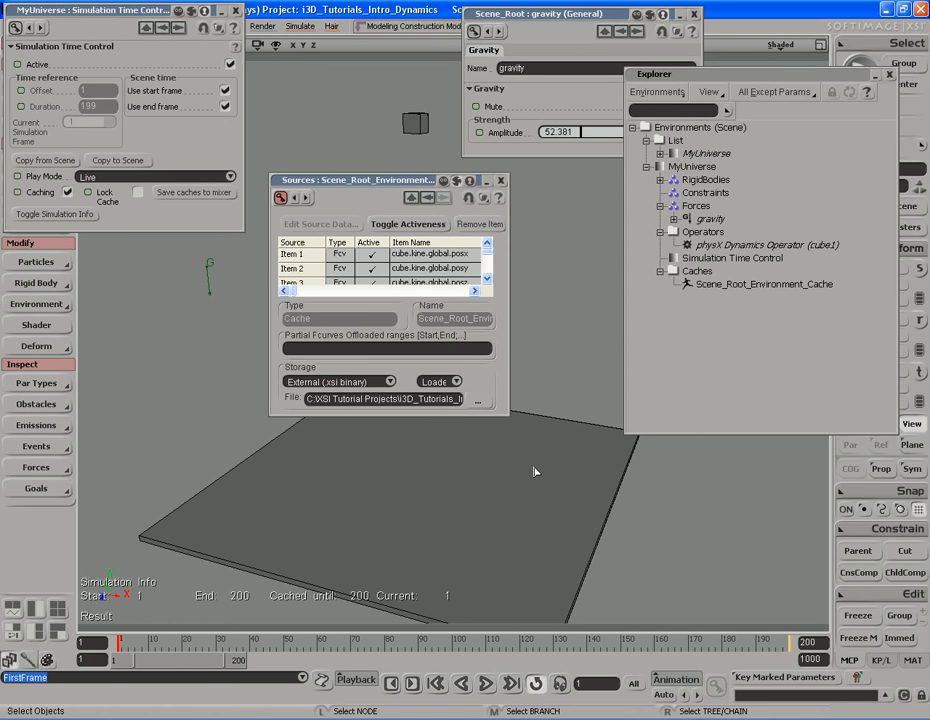
- Set the cache's status to OffLoaded, play the simulation to frame 126, and return to frame 1
click(456, 382)
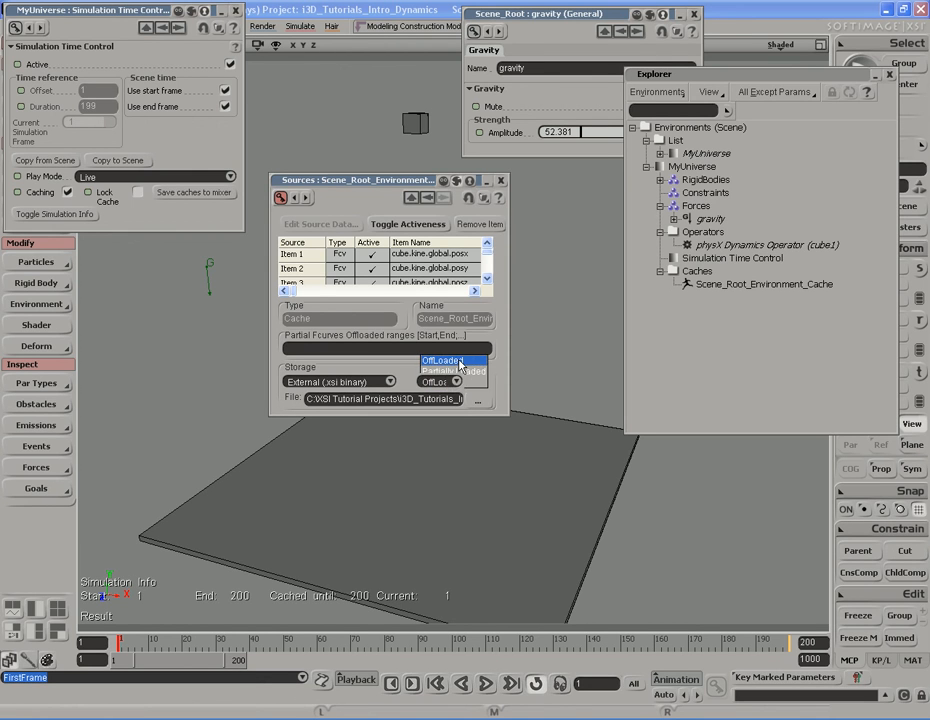
click(456, 361)
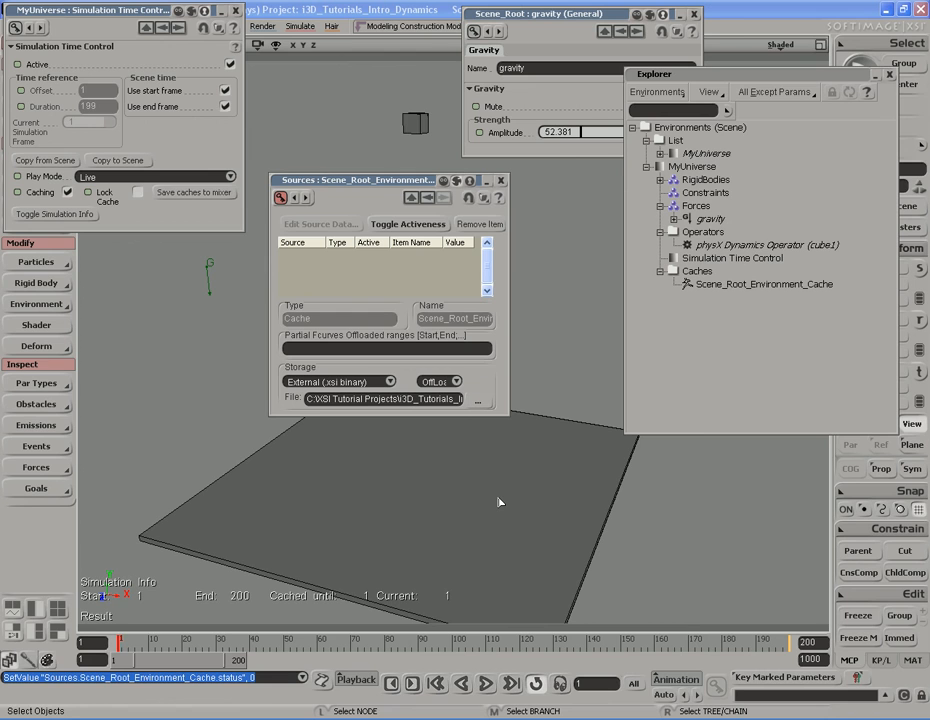
key(Up)
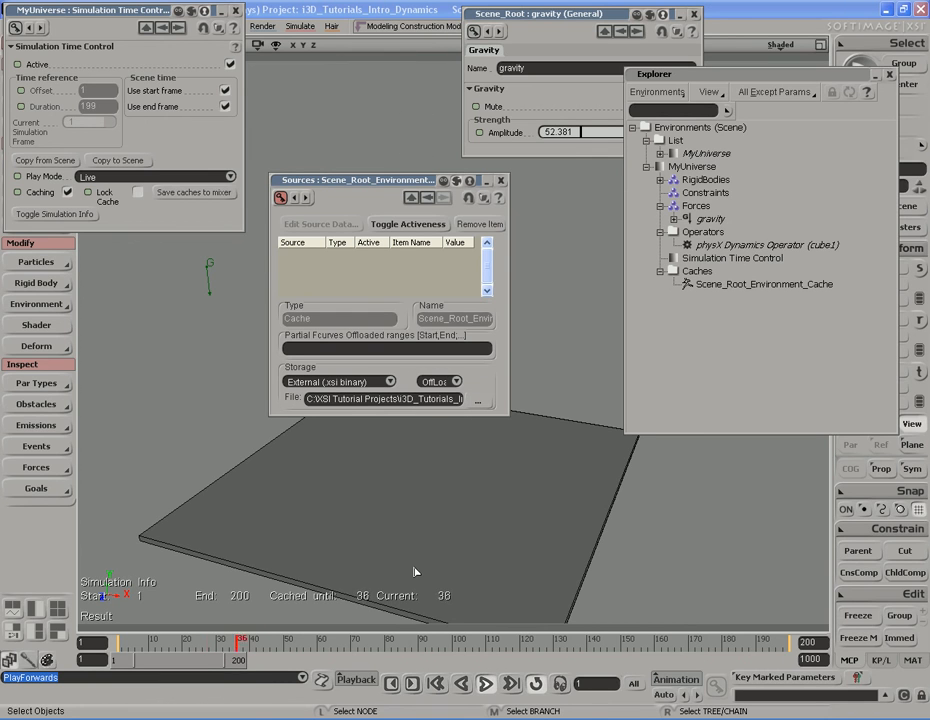
key(Escape)
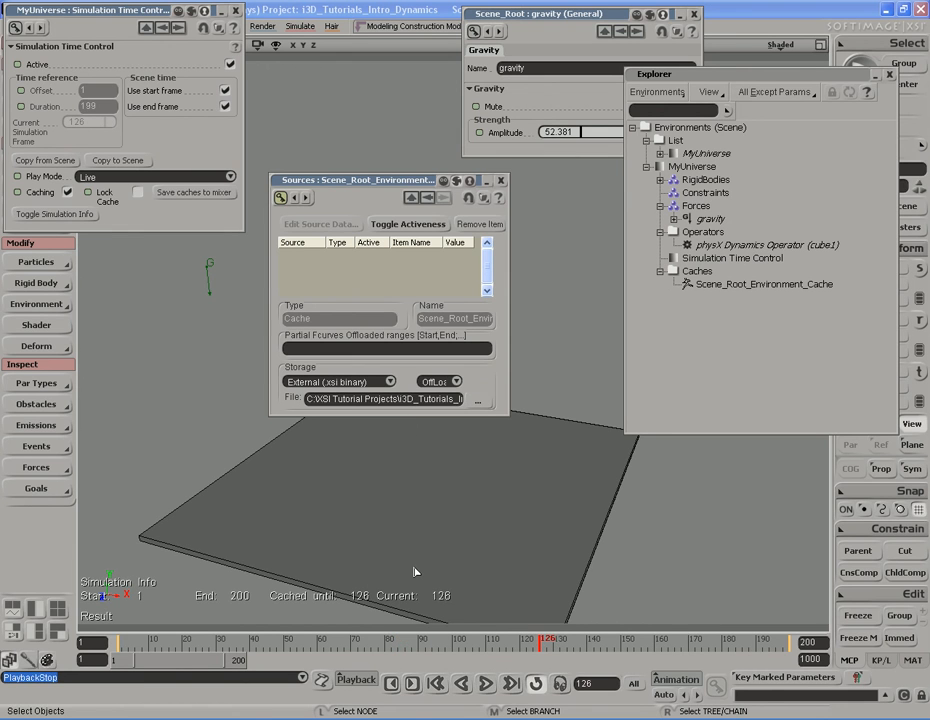
key(shift+comma)
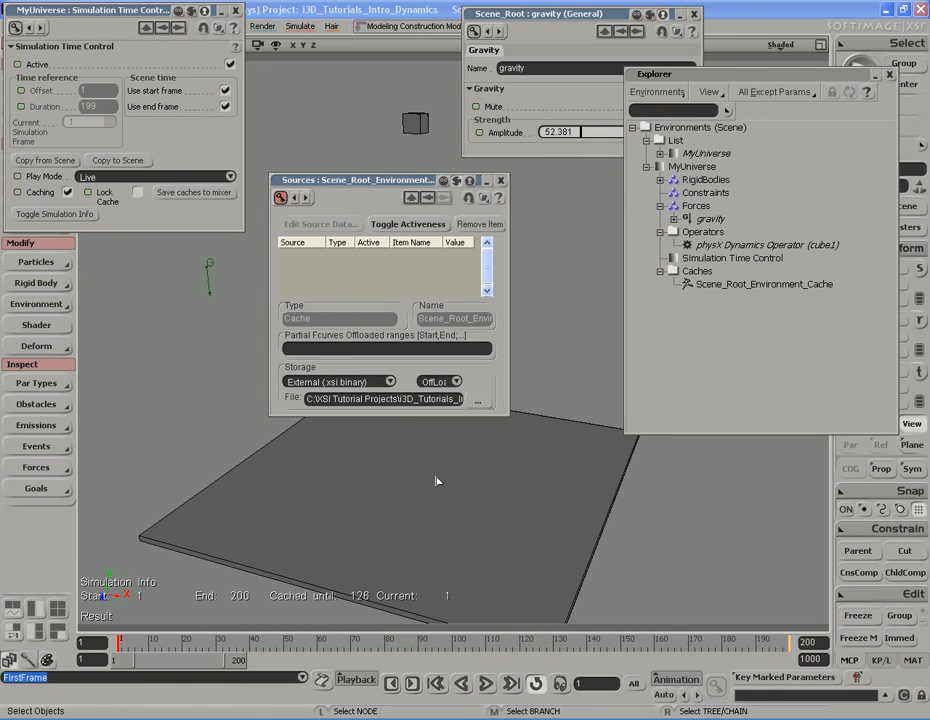
- Check the saved Bouncing Box.xsi file's size in the RigidBodies folder without choosing it, and close the cache's source properties
click(478, 403)
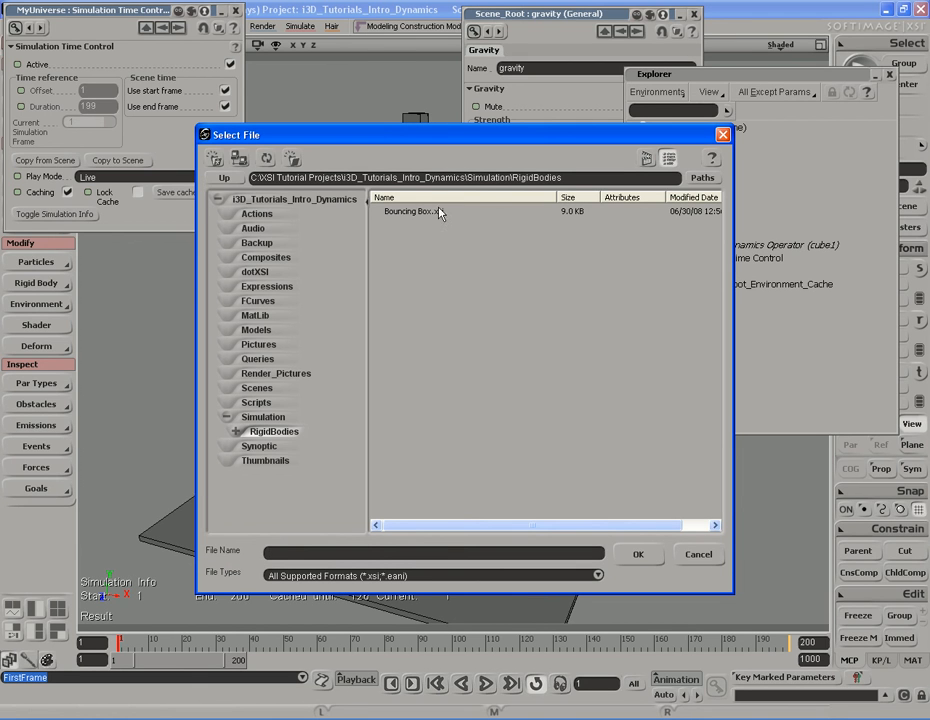
click(413, 212)
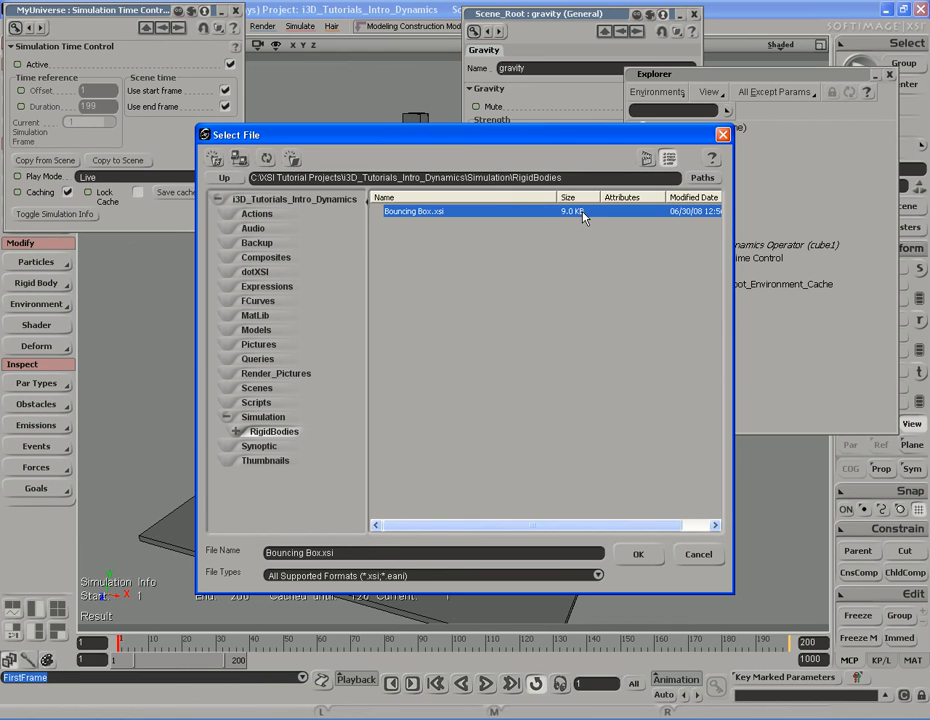
click(698, 555)
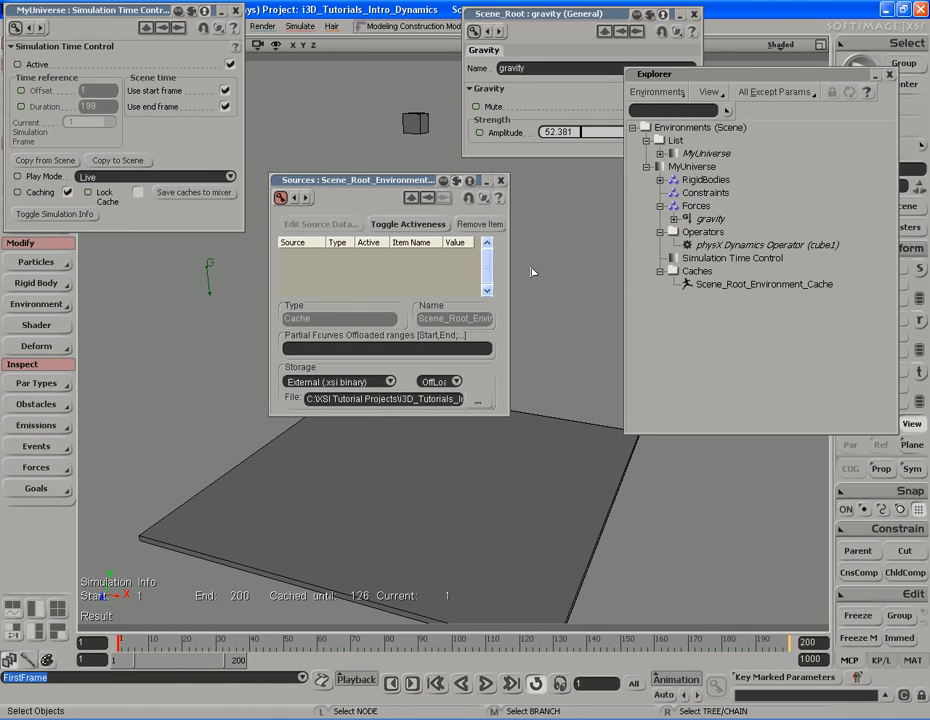
click(502, 182)
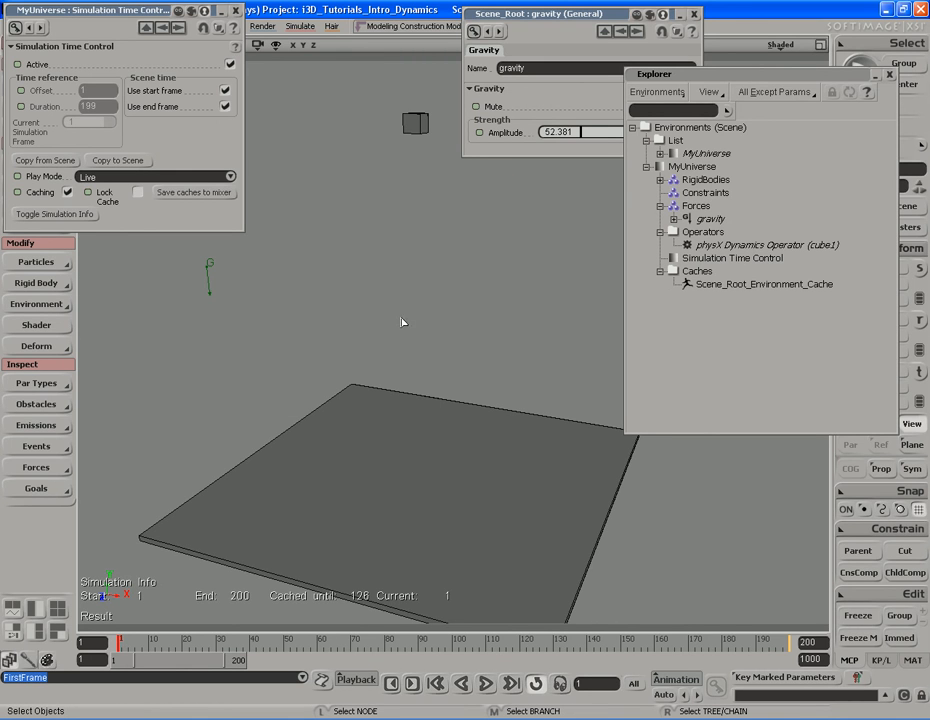